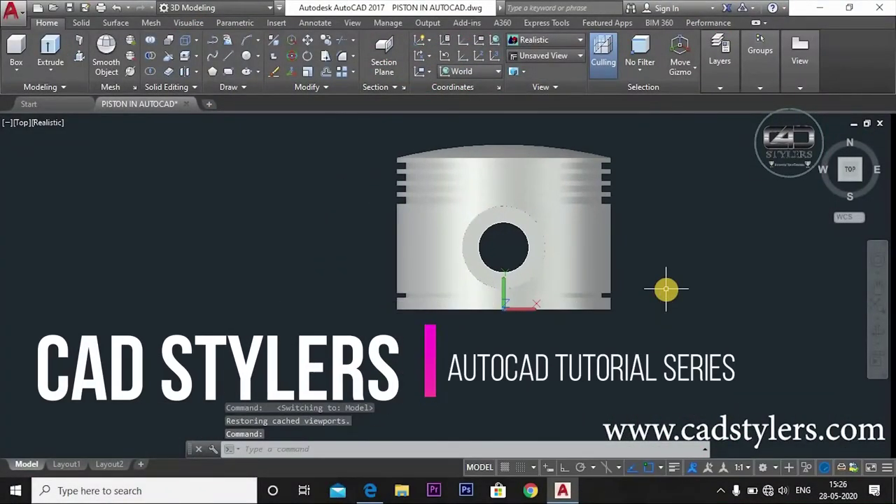
Shift the piston model lower, then bring up the reference piston PDF, zooming in and back to fit
{"action": "middle_click_drag", "start_coordinate": [668, 241], "coordinate": [660, 282]}
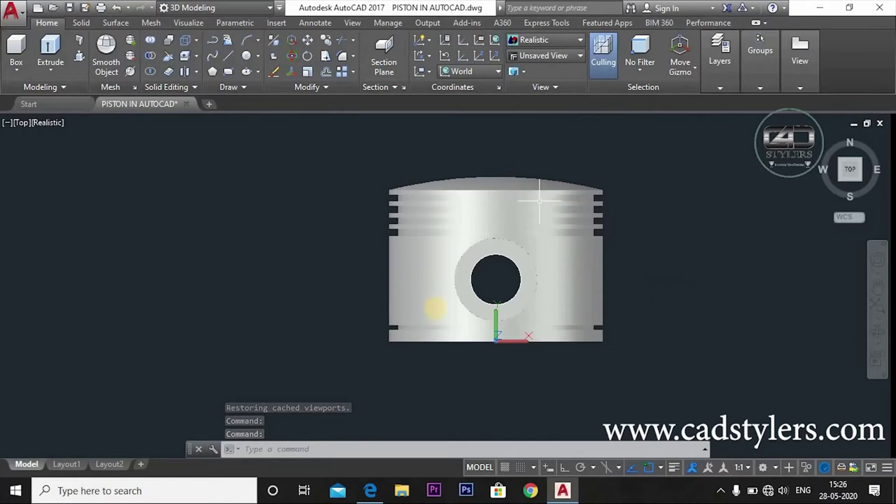
{"action": "left_click", "coordinate": [501, 320]}
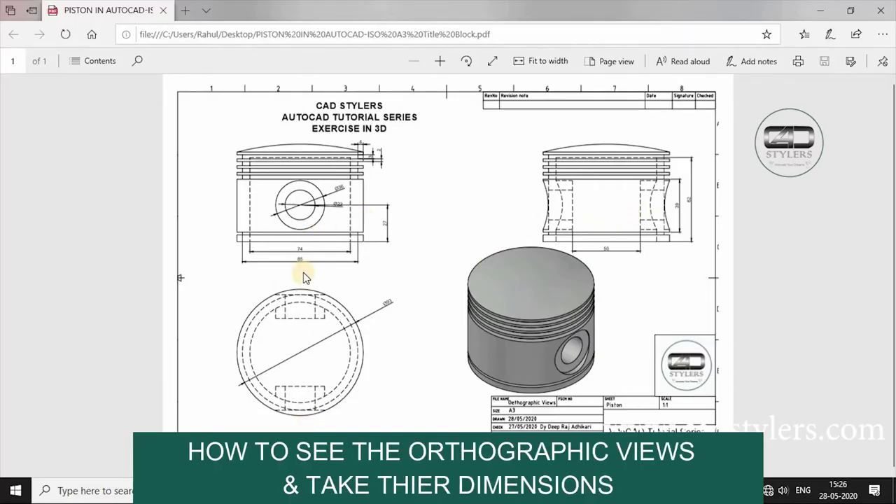
{"action": "left_click", "coordinate": [440, 61]}
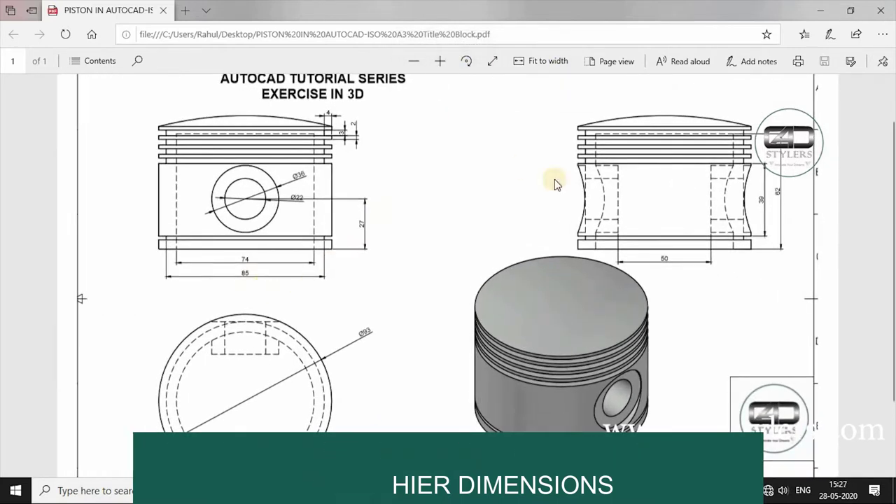
{"action": "left_click", "coordinate": [416, 61]}
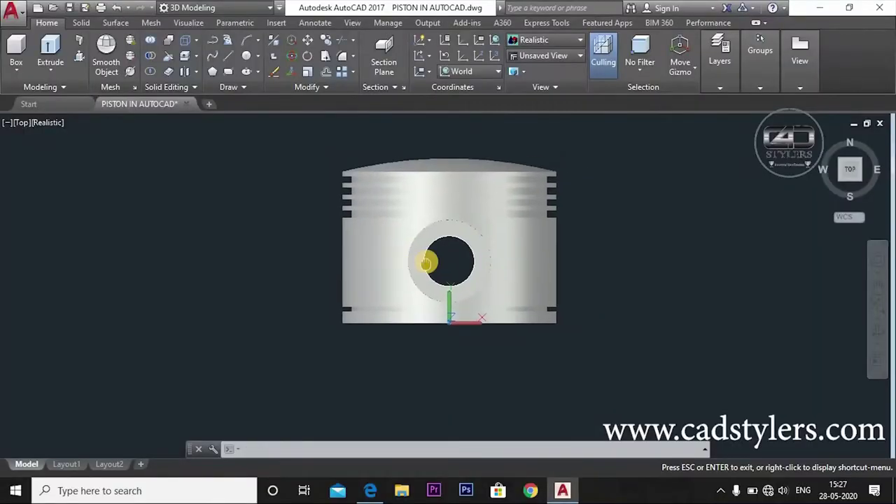
End the pan and switch to the Layout1 sheet with the piston viewport after glancing at Layout2
{"action": "key", "text": "Escape"}
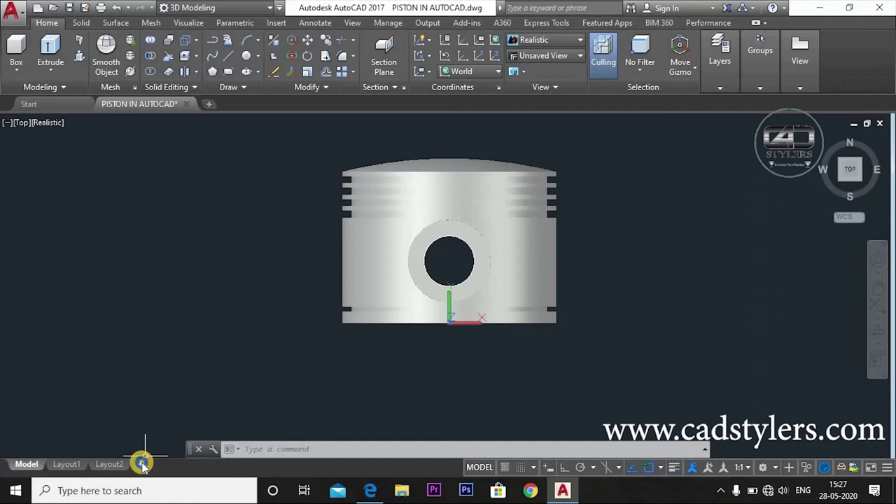
{"action": "right_click", "coordinate": [142, 464]}
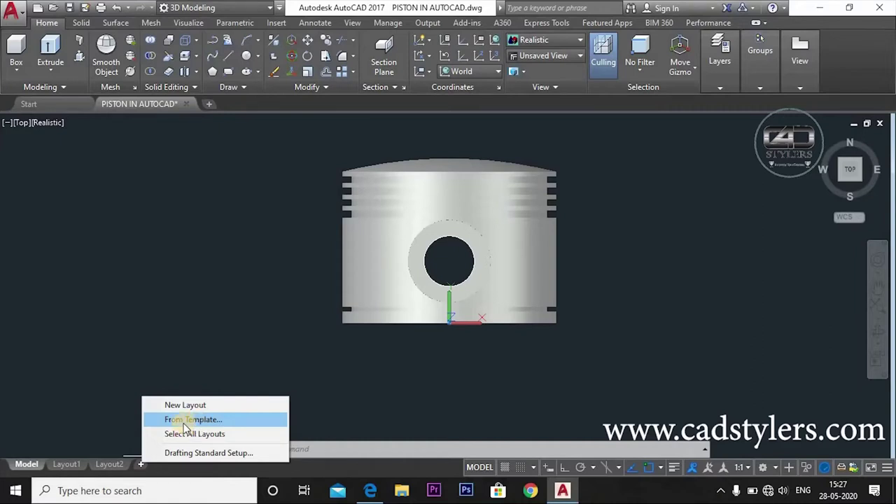
{"action": "left_click", "coordinate": [198, 376]}
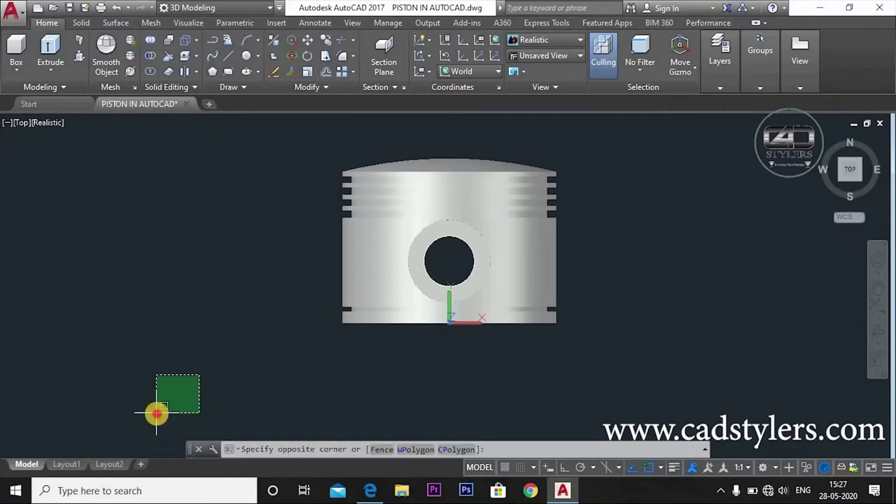
{"action": "left_click", "coordinate": [156, 413]}
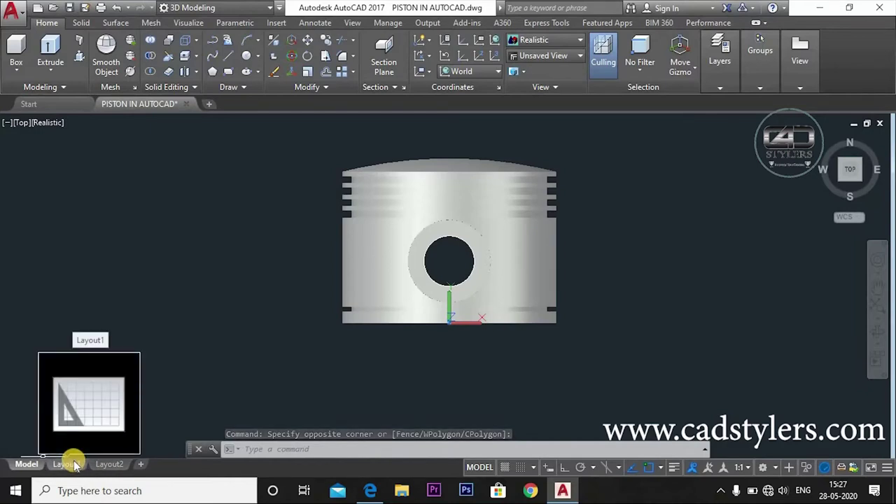
{"action": "left_click", "coordinate": [64, 464]}
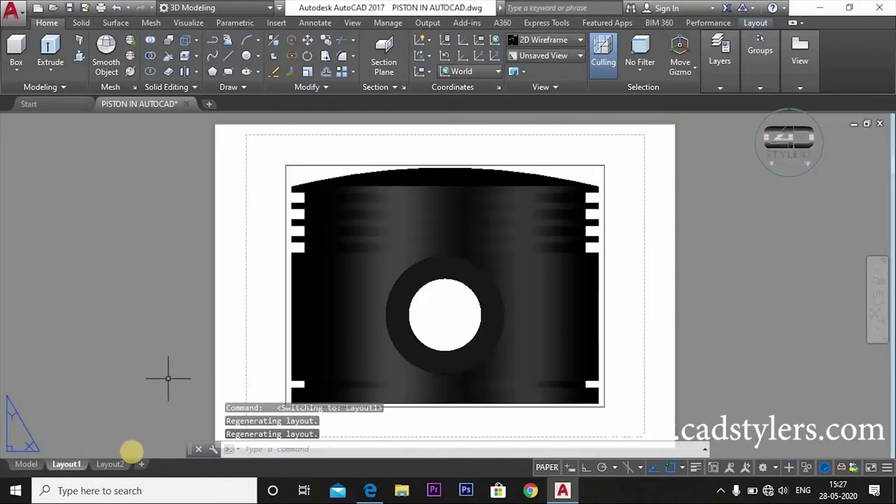
{"action": "left_click", "coordinate": [110, 464]}
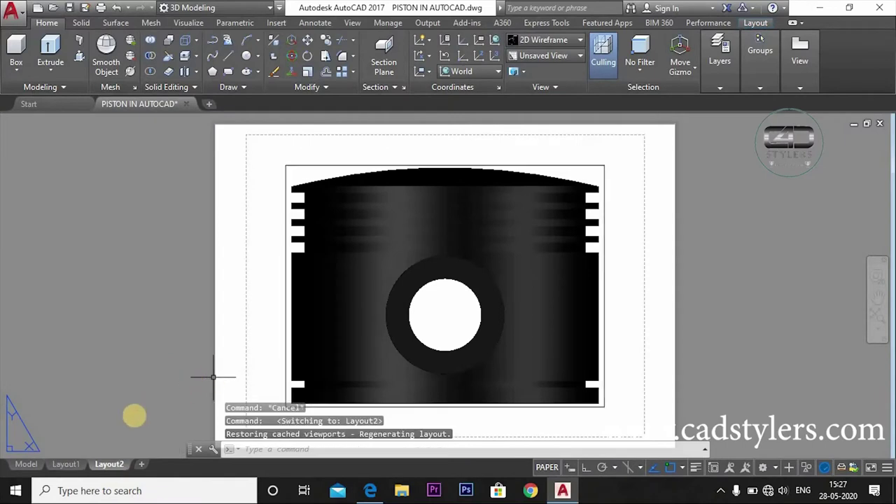
{"action": "left_click", "coordinate": [66, 464]}
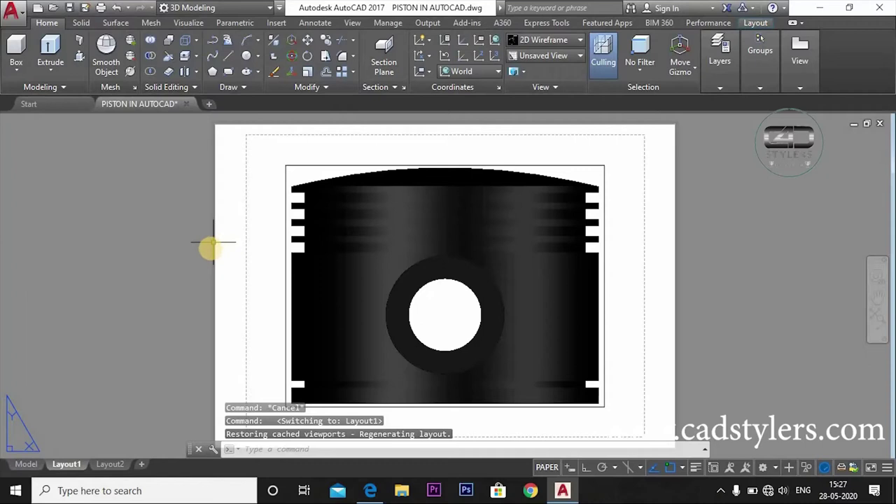
Insert the ISO A3 Title Block layout from the SheetSets Manufacturing Metric.dwt template
{"action": "right_click", "coordinate": [141, 465]}
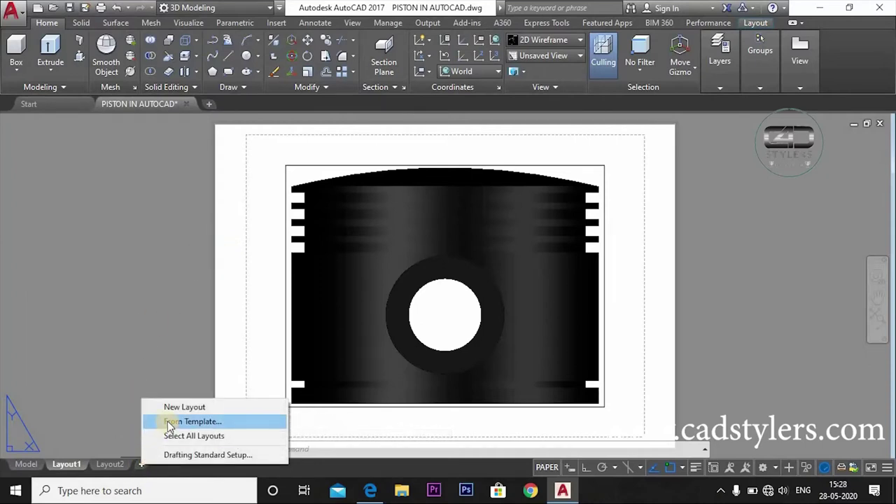
{"action": "left_click", "coordinate": [182, 420]}
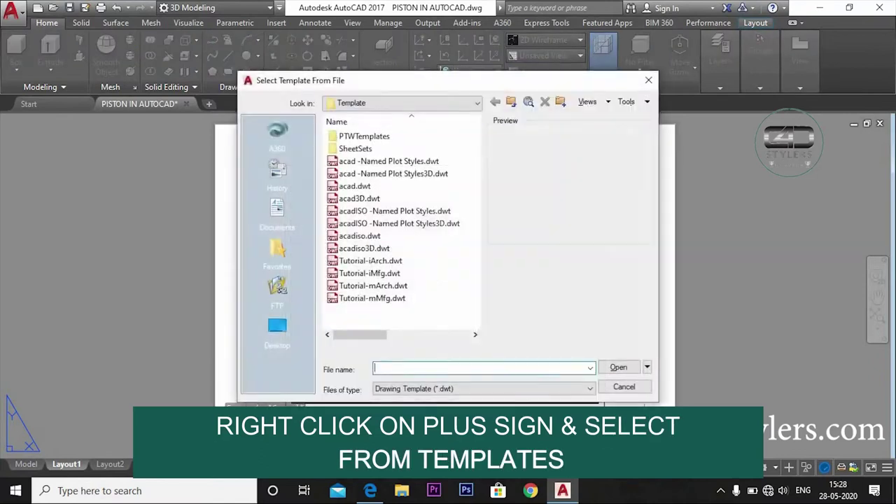
{"action": "double_click", "coordinate": [355, 148]}
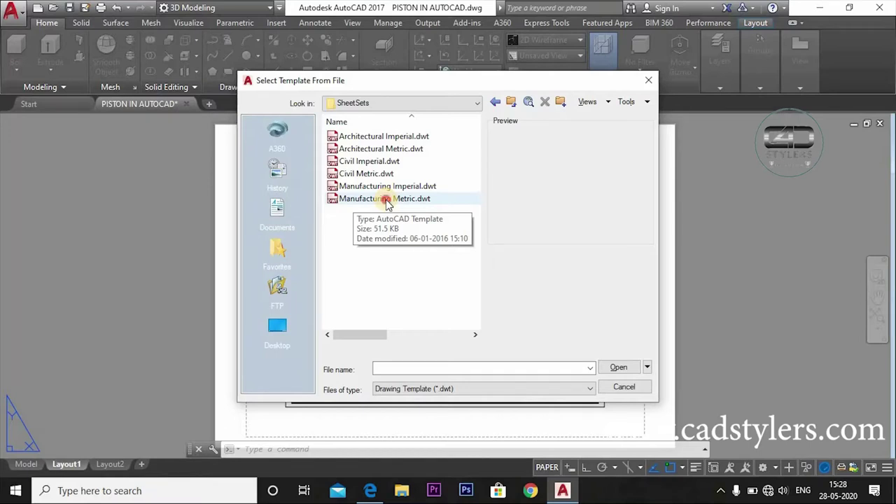
{"action": "left_click", "coordinate": [387, 200]}
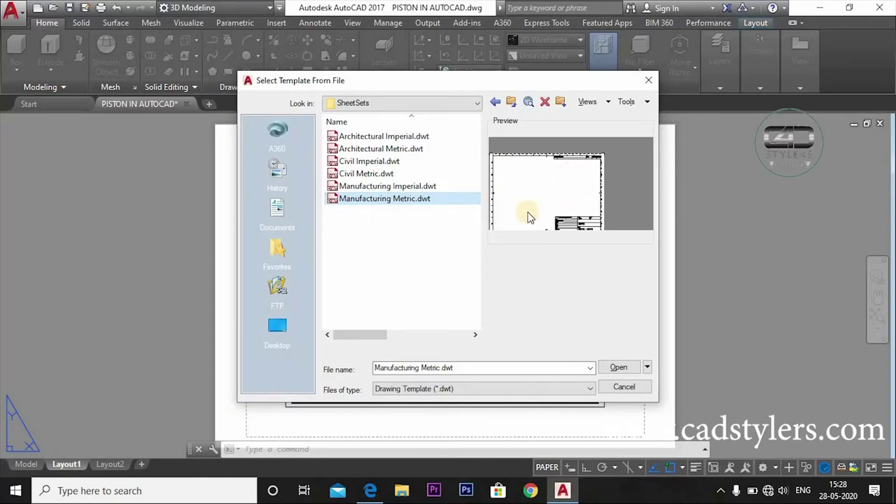
{"action": "left_click", "coordinate": [361, 174]}
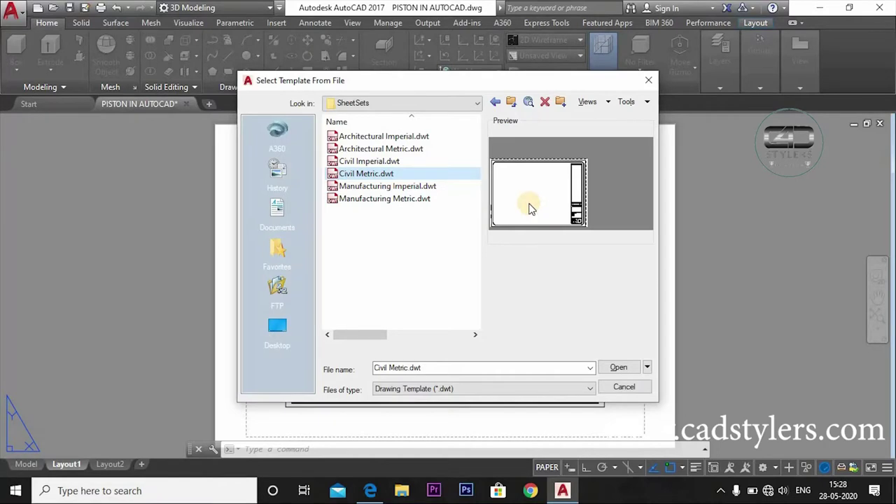
{"action": "left_click", "coordinate": [371, 150]}
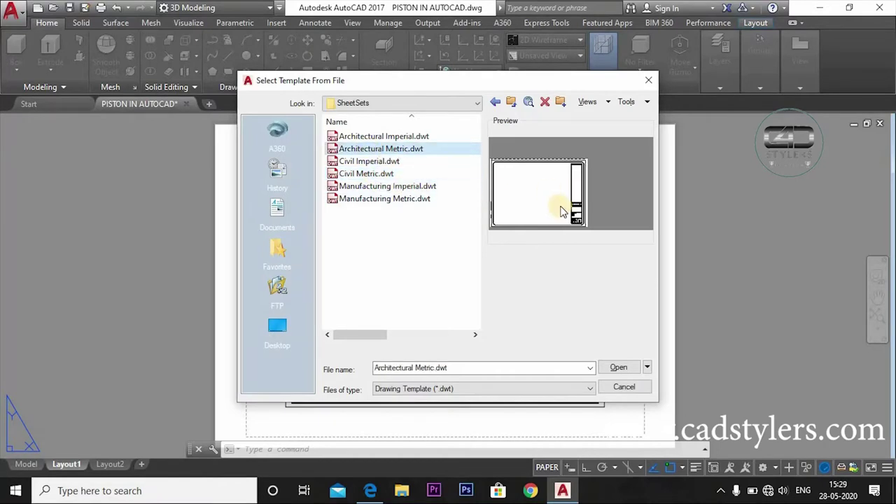
{"action": "left_click", "coordinate": [378, 199]}
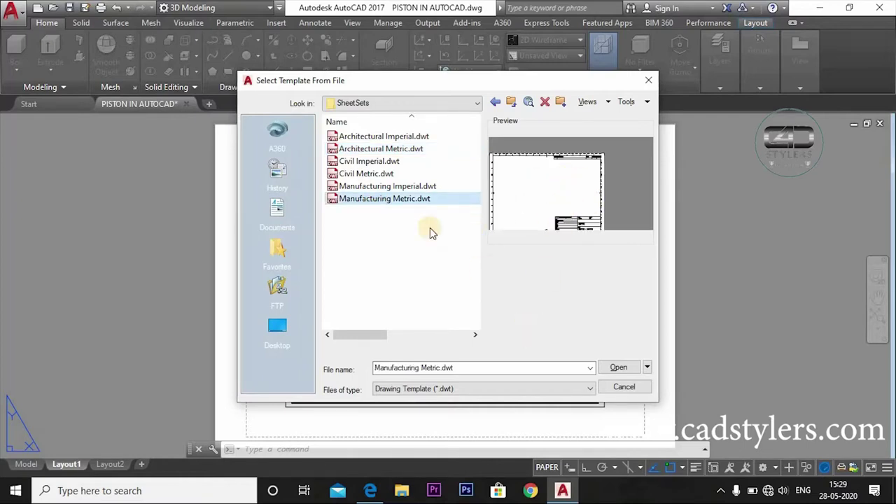
{"action": "left_click", "coordinate": [616, 369]}
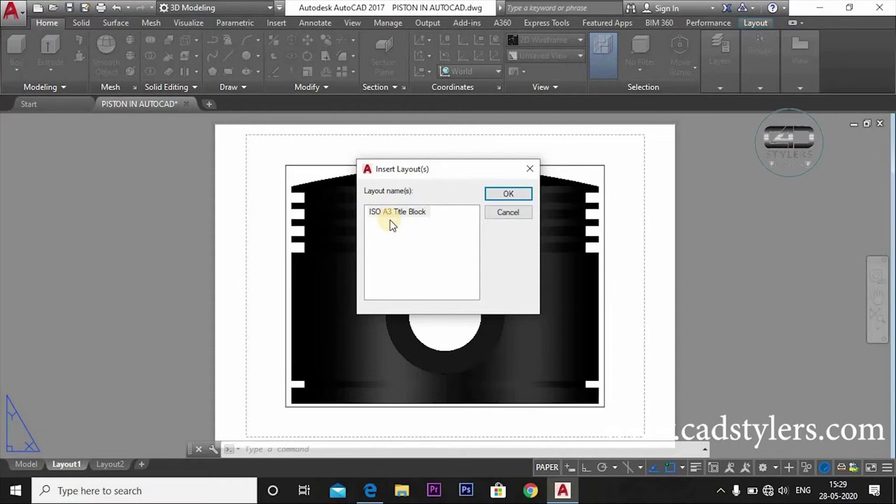
{"action": "left_click", "coordinate": [509, 196]}
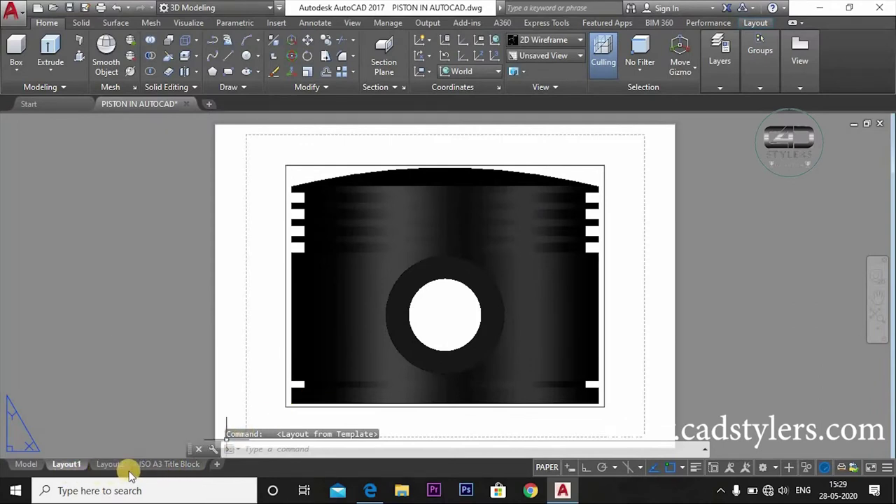
{"action": "mouse_move", "coordinate": [169, 464]}
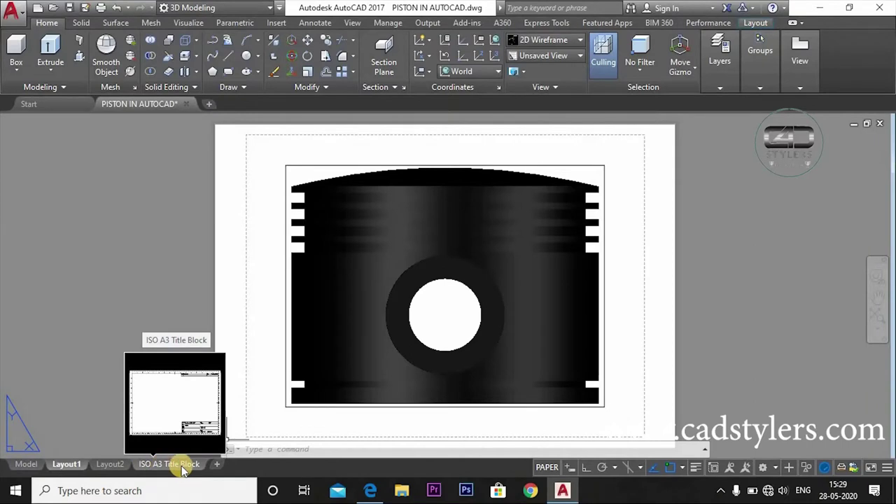
Switch to the ISO A3 Title Block layout and frame the whole sheet
{"action": "left_click", "coordinate": [174, 467]}
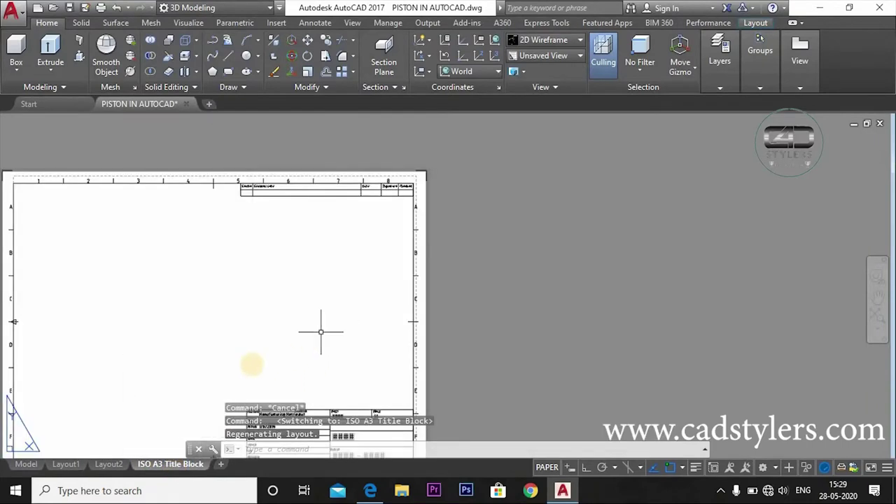
{"action": "mouse_move", "coordinate": [250, 363]}
{"action": "middle_mouse_down"}
{"action": "mouse_move", "coordinate": [456, 312]}
{"action": "mouse_move", "coordinate": [422, 313]}
{"action": "middle_mouse_up"}
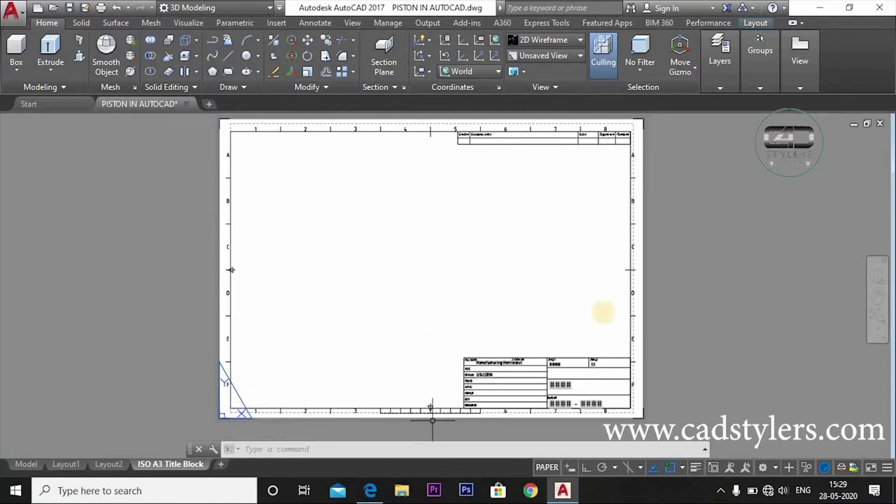
{"action": "scroll", "coordinate": [474, 128], "scroll_direction": "up", "scroll_amount": 6}
{"action": "scroll", "coordinate": [474, 128], "scroll_direction": "up", "scroll_amount": 6}
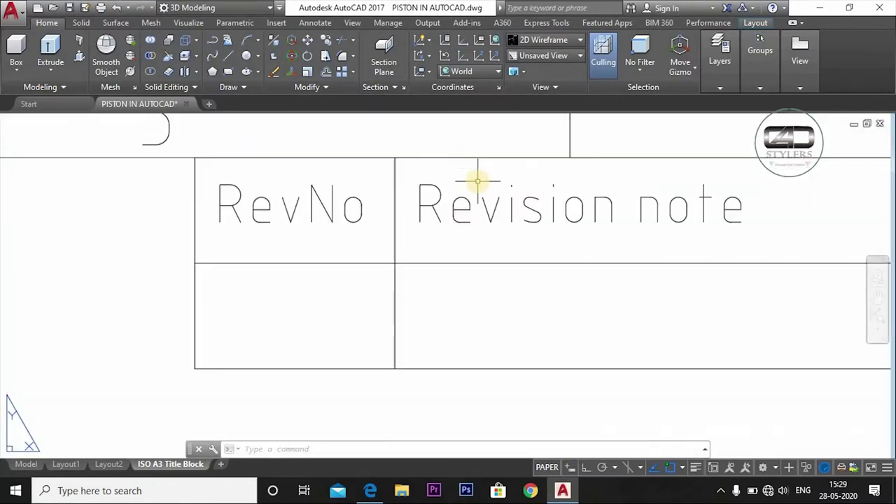
{"action": "scroll", "coordinate": [481, 175], "scroll_direction": "down", "scroll_amount": 4}
{"action": "scroll", "coordinate": [477, 175], "scroll_direction": "down", "scroll_amount": 4}
{"action": "middle_click_drag", "start_coordinate": [282, 192], "coordinate": [516, 188]}
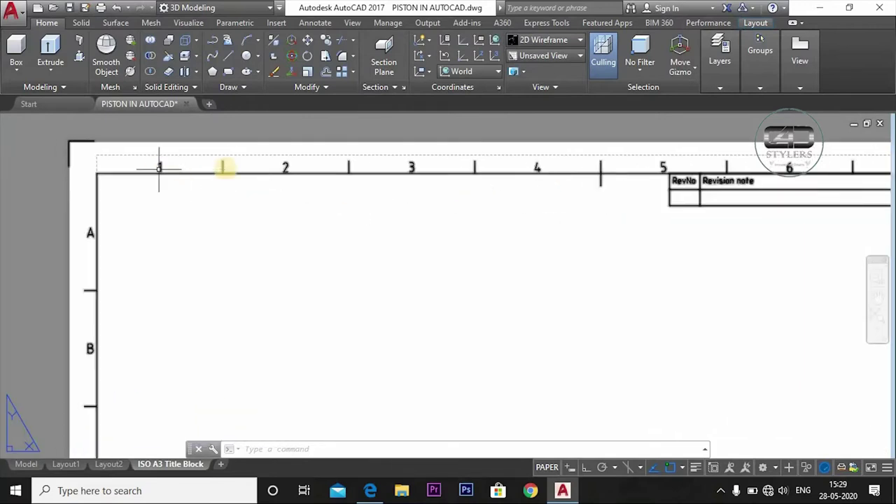
{"action": "scroll", "coordinate": [272, 216], "scroll_direction": "down", "scroll_amount": 2}
{"action": "scroll", "coordinate": [272, 215], "scroll_direction": "down", "scroll_amount": 2}
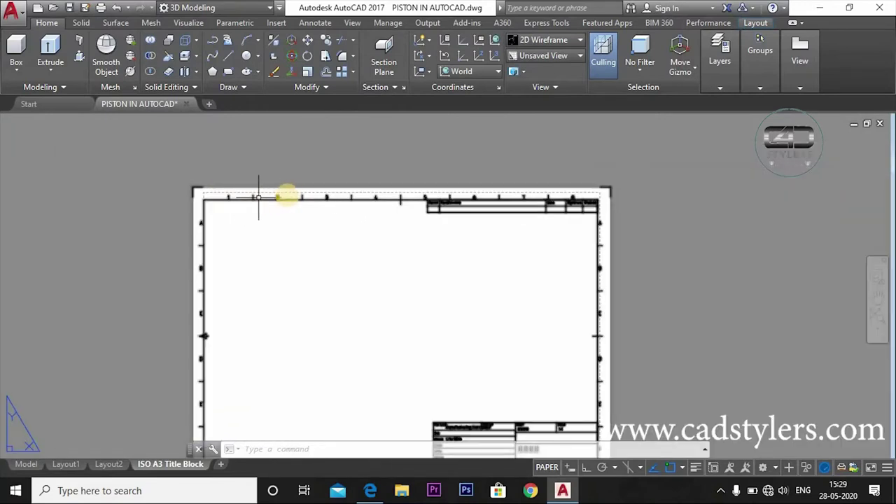
Zoom in on the title block until the FILE NAME and DRAWN cells are readable
{"action": "middle_click_drag", "start_coordinate": [516, 330], "coordinate": [420, 193]}
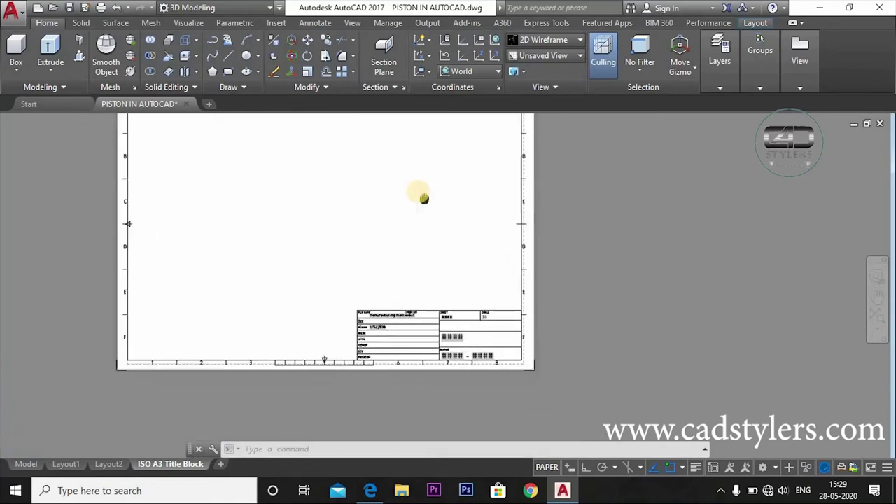
{"action": "scroll", "coordinate": [506, 287], "scroll_direction": "up", "scroll_amount": 5}
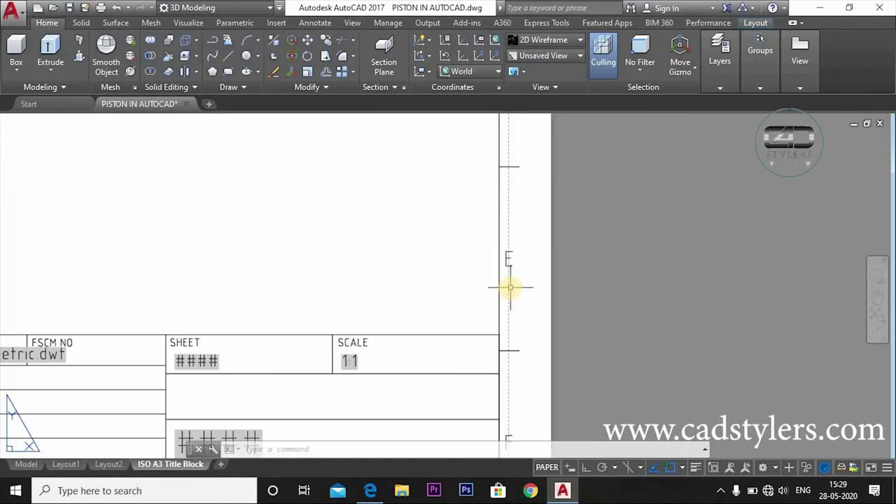
{"action": "scroll", "coordinate": [511, 287], "scroll_direction": "up", "scroll_amount": 1}
{"action": "scroll", "coordinate": [511, 286], "scroll_direction": "down", "scroll_amount": 3}
{"action": "middle_click_drag", "start_coordinate": [504, 310], "coordinate": [556, 233]}
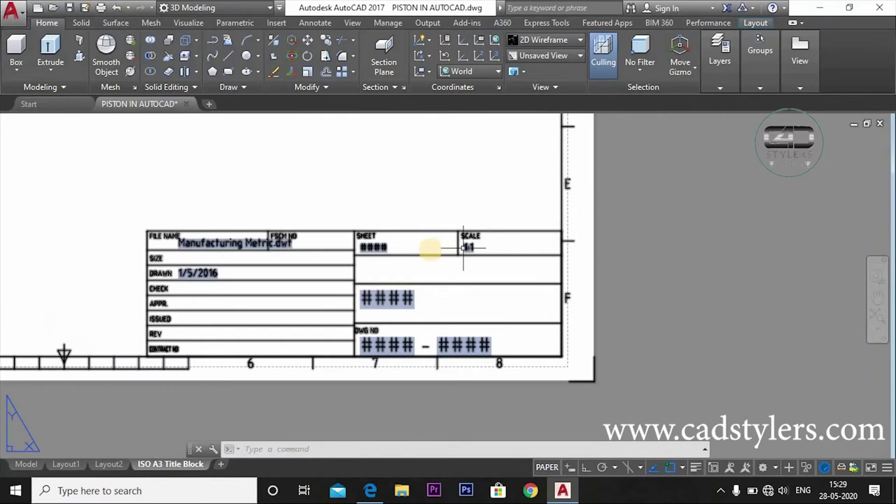
{"action": "scroll", "coordinate": [431, 250], "scroll_direction": "up", "scroll_amount": 4}
{"action": "mouse_move", "coordinate": [359, 266]}
{"action": "middle_mouse_down"}
{"action": "mouse_move", "coordinate": [466, 260]}
{"action": "mouse_move", "coordinate": [502, 245]}
{"action": "middle_mouse_up"}
{"action": "scroll", "coordinate": [469, 260], "scroll_direction": "down", "scroll_amount": 2}
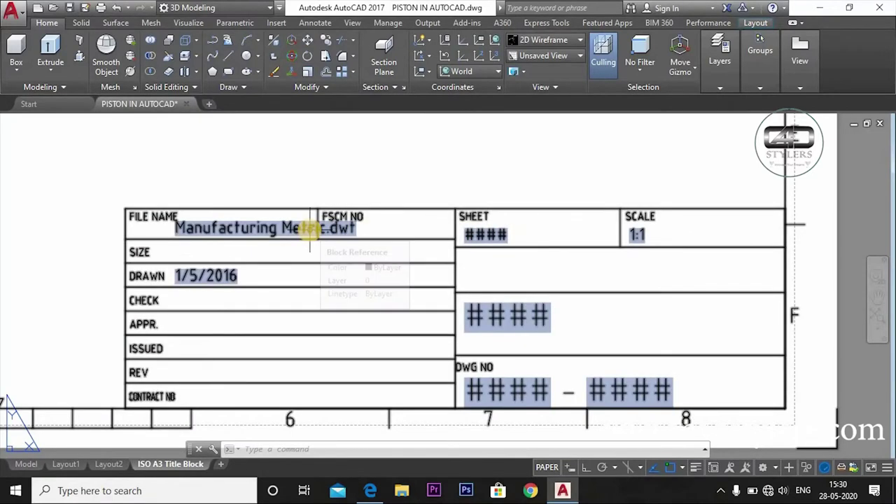
{"action": "scroll", "coordinate": [363, 231], "scroll_direction": "down", "scroll_amount": 4}
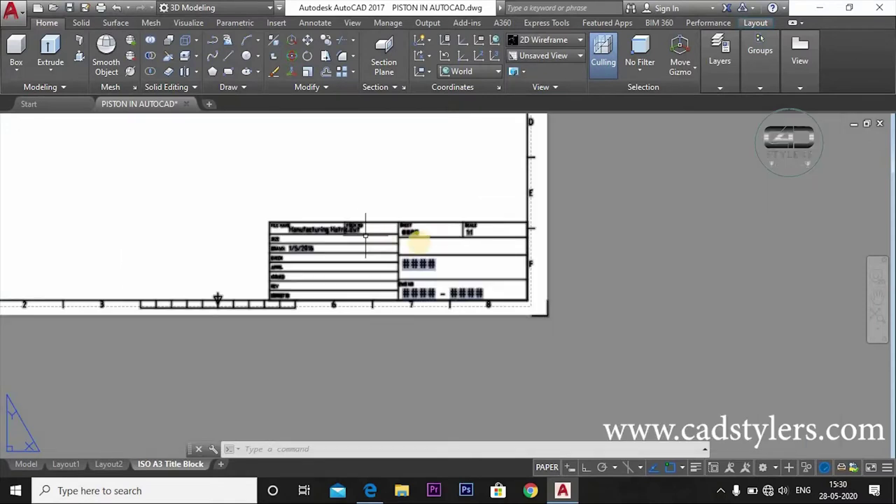
{"action": "middle_click_drag", "start_coordinate": [364, 223], "coordinate": [446, 249]}
{"action": "scroll", "coordinate": [388, 249], "scroll_direction": "up", "scroll_amount": 4}
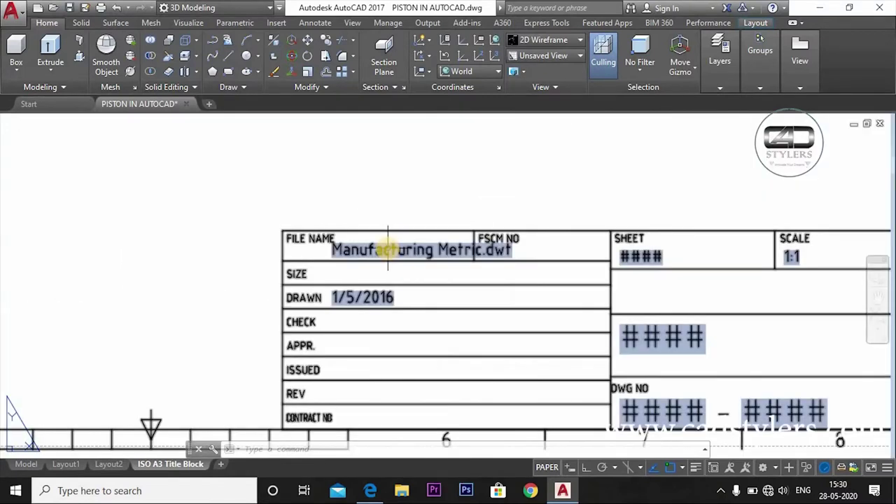
Replace the FILE_NAME attribute value with 'AutoCAD Tutorial Series'
{"action": "double_click", "coordinate": [388, 249]}
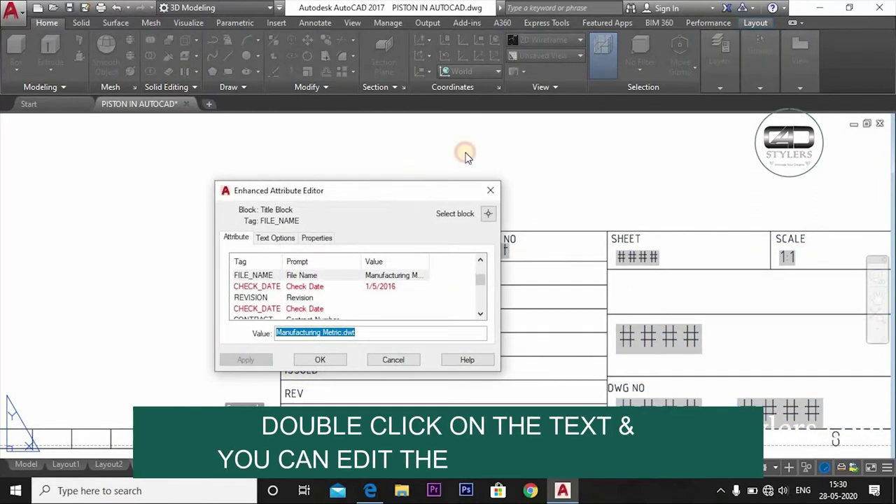
{"action": "left_click_drag", "start_coordinate": [378, 191], "coordinate": [494, 136]}
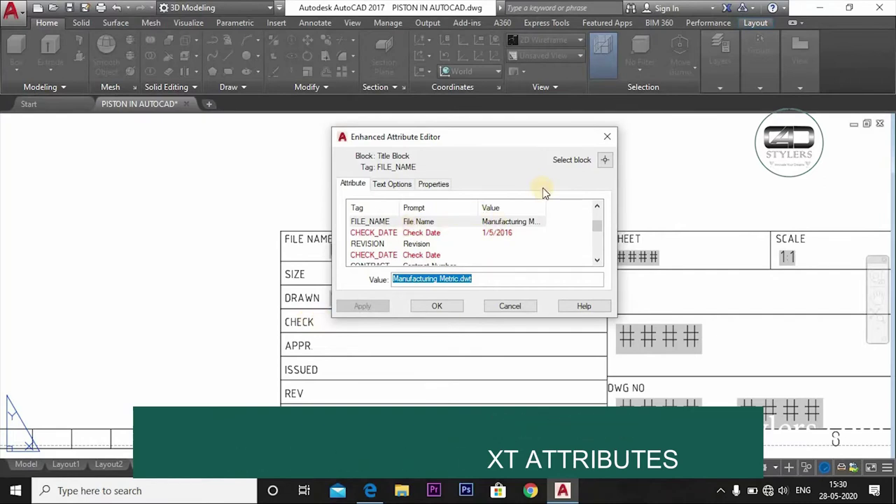
{"action": "left_click", "coordinate": [373, 222]}
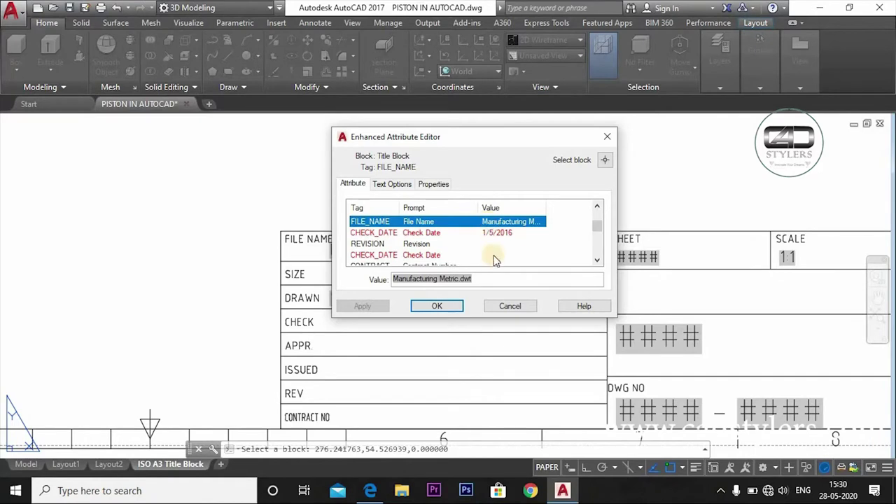
{"action": "left_click", "coordinate": [481, 279]}
{"action": "left_click_drag", "start_coordinate": [423, 288], "coordinate": [392, 287]}
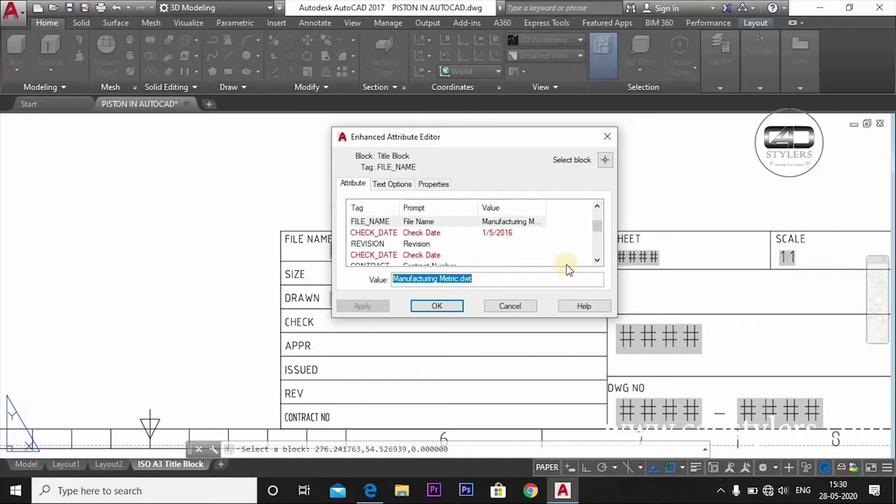
{"action": "type", "text": "Autoca"}
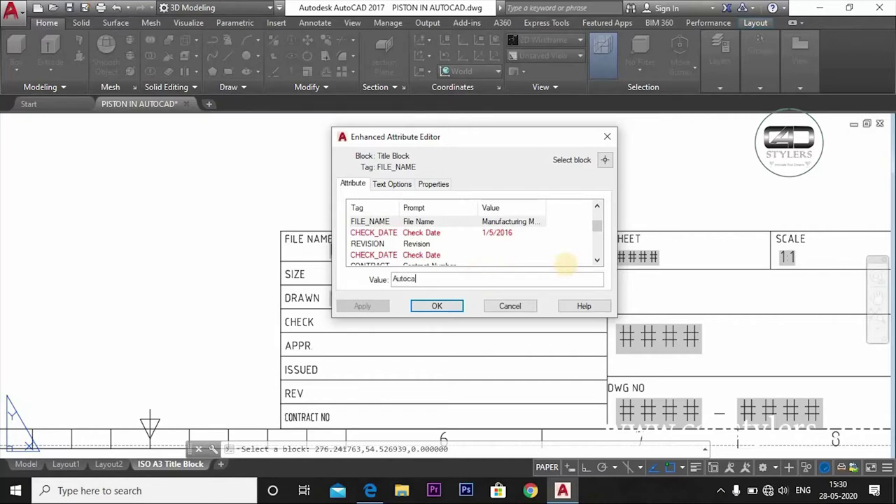
{"action": "type", "text": "D Tutorial Series"}
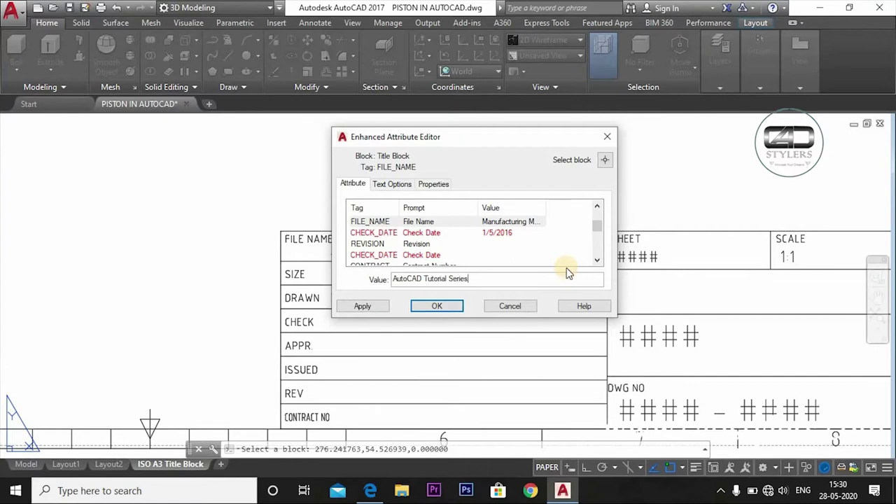
{"action": "left_click", "coordinate": [446, 307]}
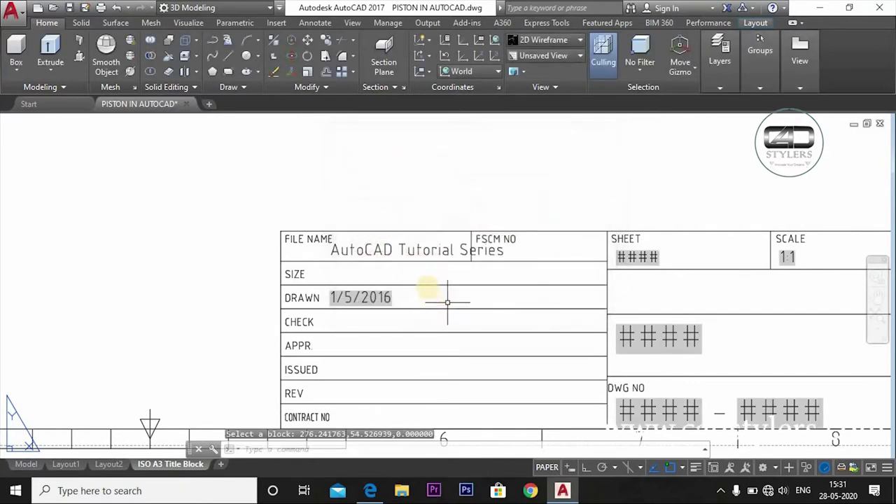
{"action": "scroll", "coordinate": [427, 261], "scroll_direction": "up", "scroll_amount": 2}
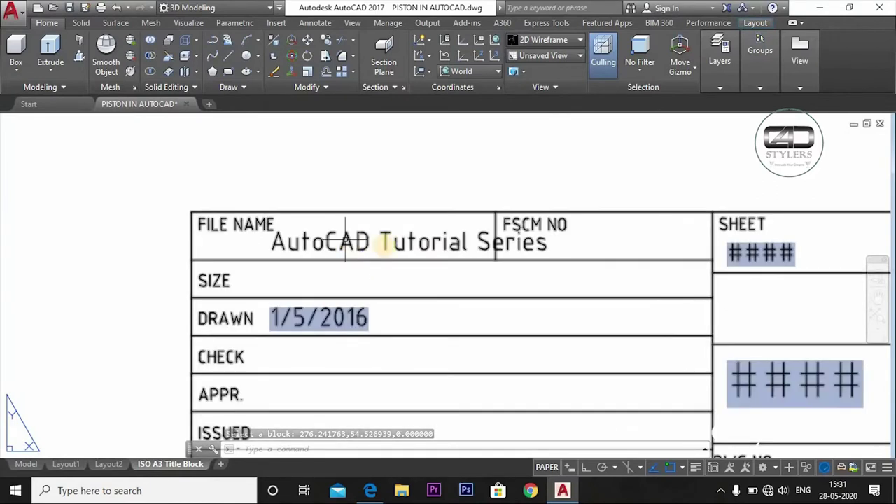
Give the FILE NAME attribute the Standard text style and a 0.75 width factor
{"action": "double_click", "coordinate": [434, 245]}
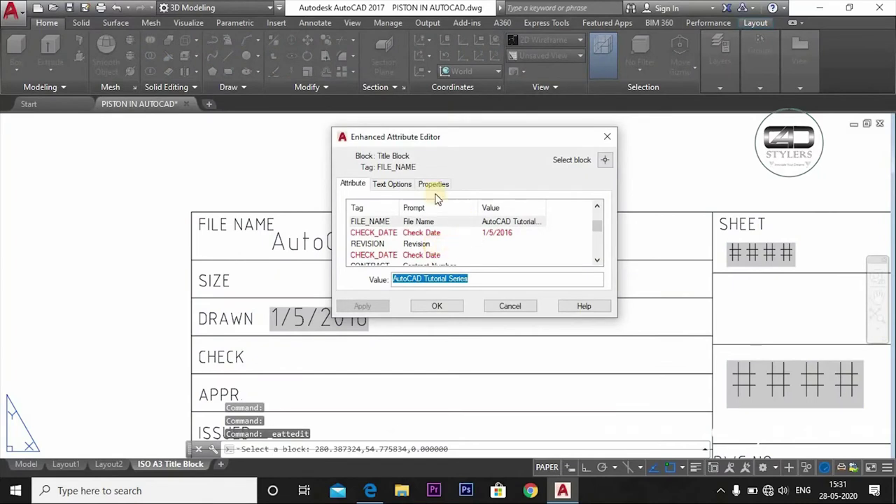
{"action": "left_click", "coordinate": [392, 185]}
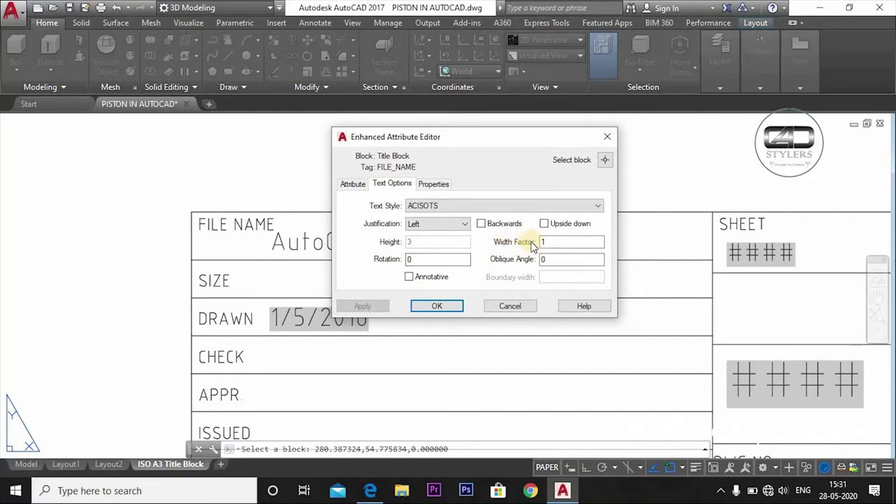
{"action": "left_click", "coordinate": [471, 208]}
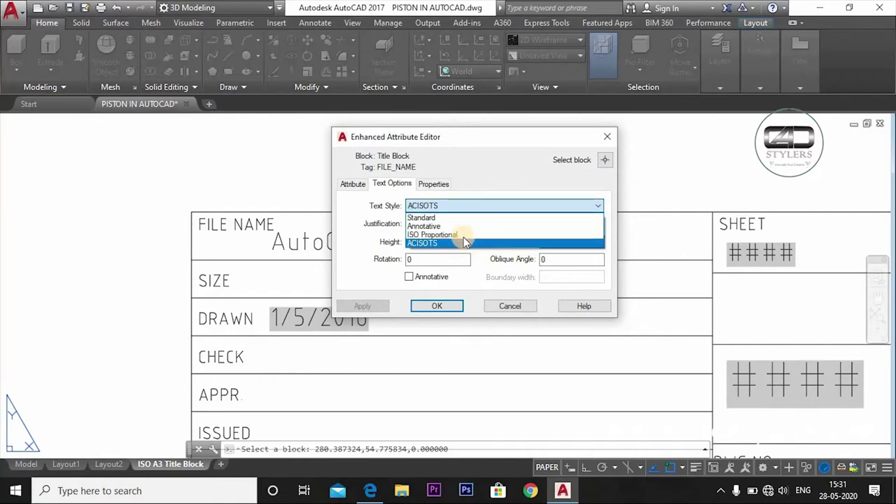
{"action": "left_click", "coordinate": [465, 226]}
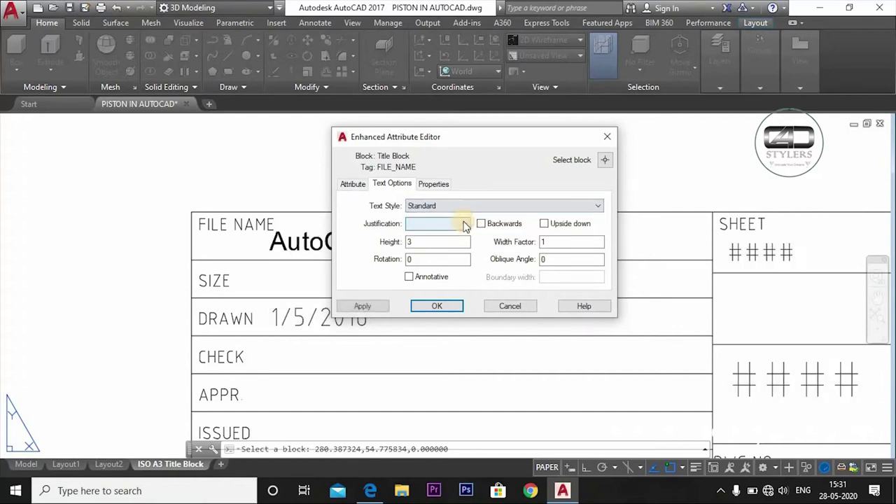
{"action": "double_click", "coordinate": [553, 243]}
{"action": "mouse_move", "coordinate": [490, 142]}
{"action": "left_mouse_down"}
{"action": "mouse_move", "coordinate": [704, 280]}
{"action": "mouse_move", "coordinate": [675, 180]}
{"action": "left_mouse_up"}
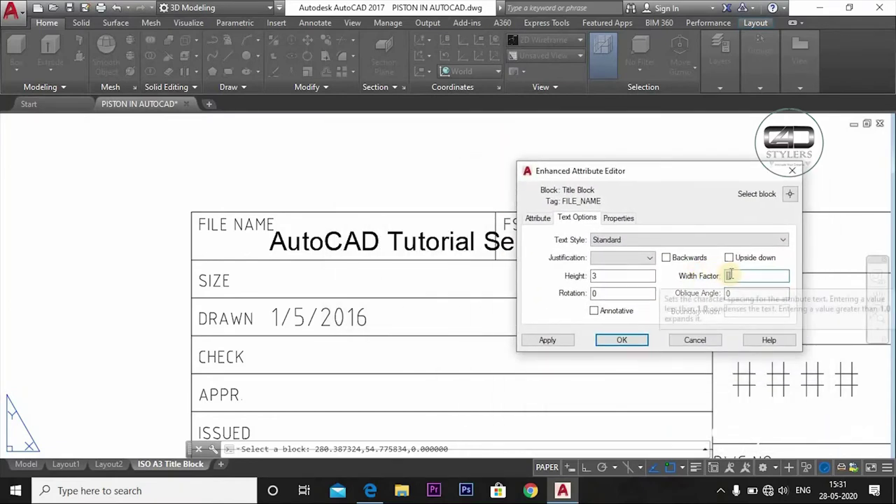
{"action": "type", "text": "0.8"}
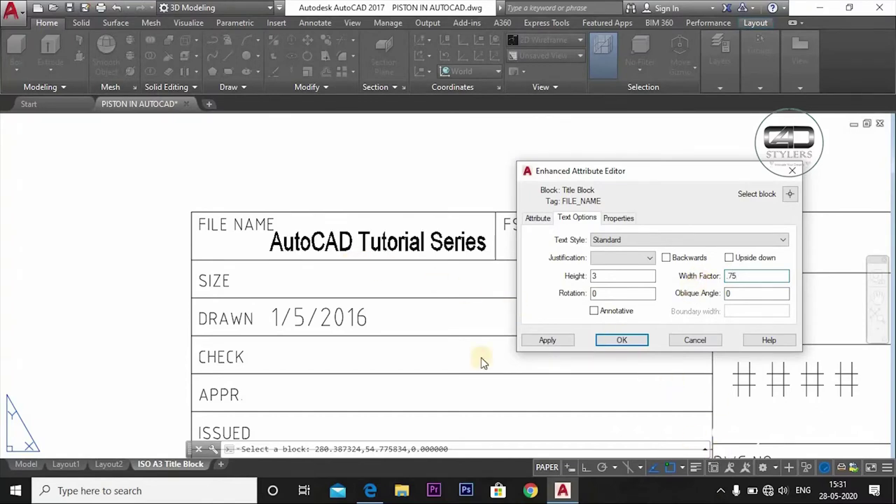
{"action": "left_click", "coordinate": [607, 341]}
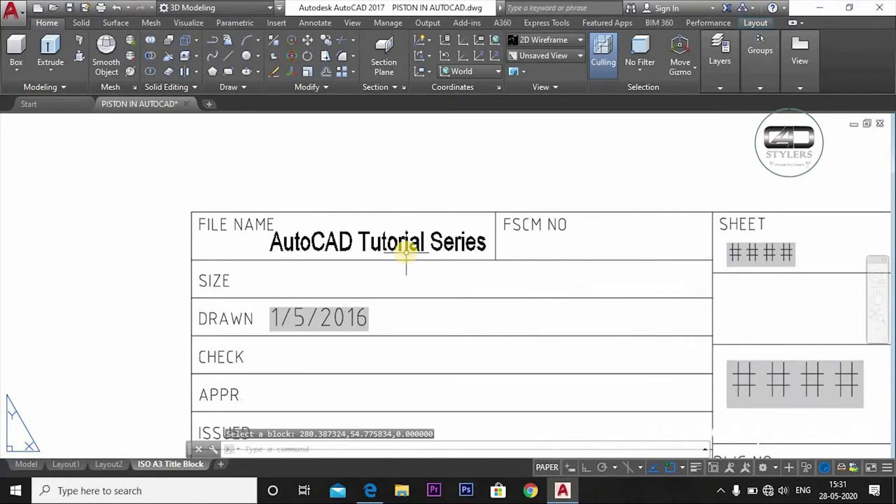
Change the DRAWN date from 1/5/2016 to 28/05/2020 and zoom out to the whole title block
{"action": "double_click", "coordinate": [329, 320]}
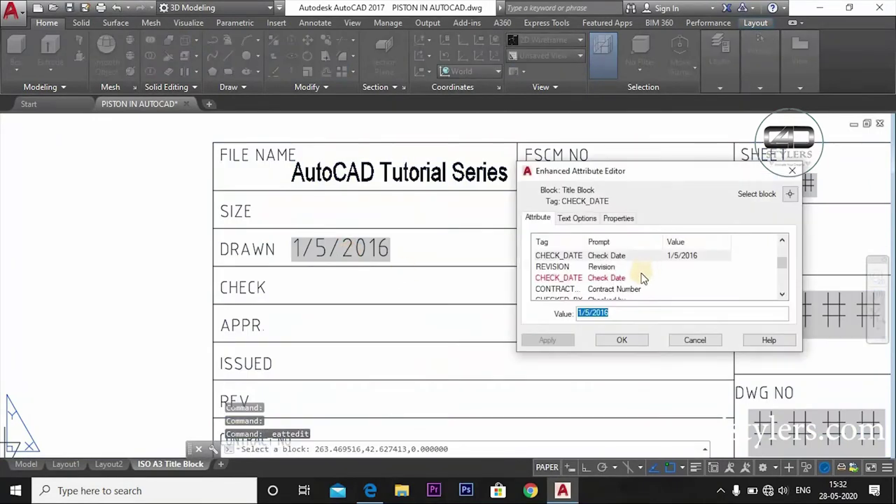
{"action": "left_click", "coordinate": [685, 257]}
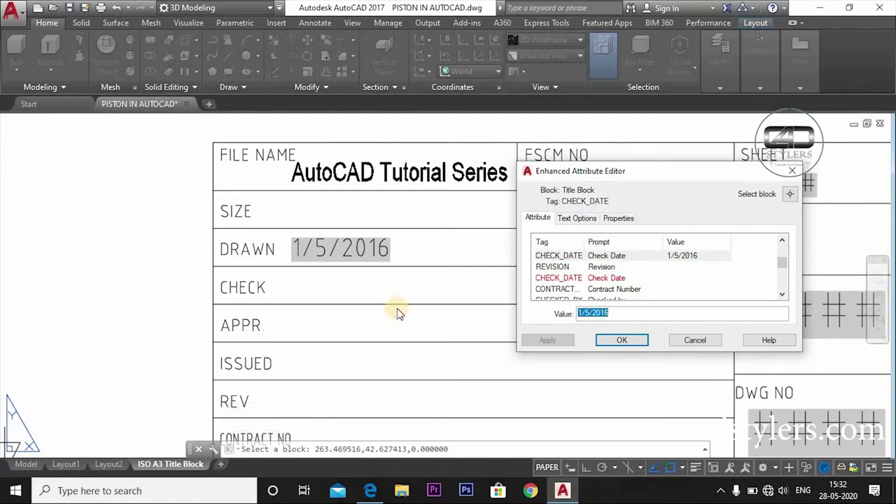
{"action": "key", "text": "BackSpace"}
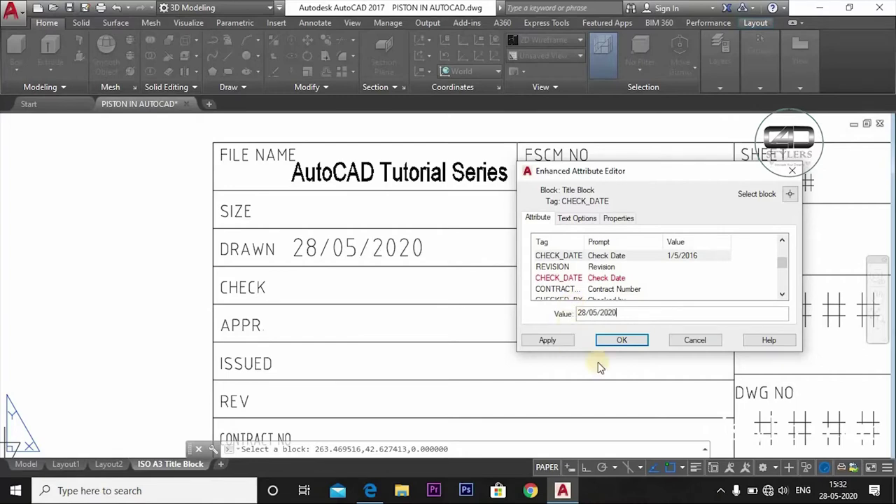
{"action": "left_click", "coordinate": [625, 341]}
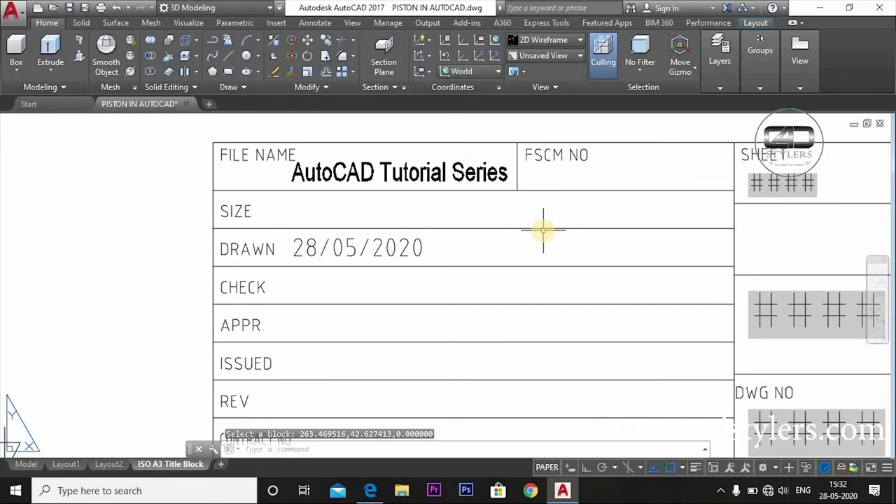
{"action": "scroll", "coordinate": [490, 273], "scroll_direction": "down", "scroll_amount": 2}
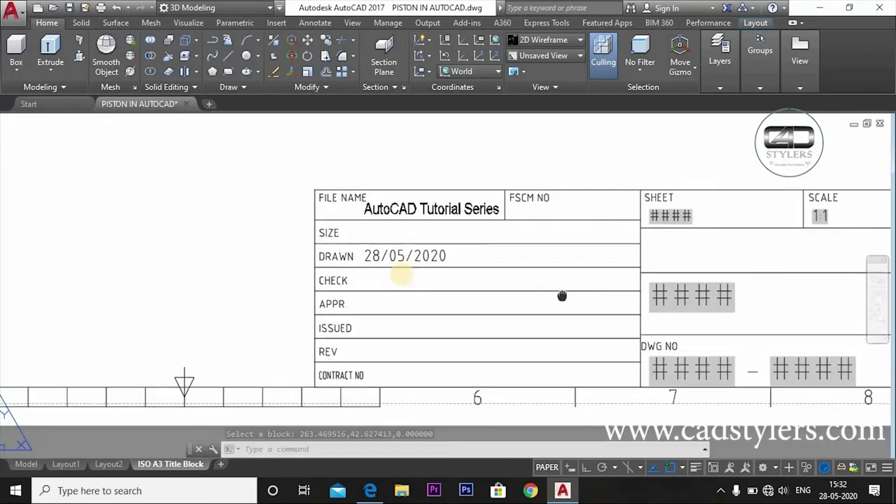
{"action": "middle_click_drag", "start_coordinate": [585, 299], "coordinate": [357, 273]}
{"action": "middle_click_drag", "start_coordinate": [640, 277], "coordinate": [639, 340]}
{"action": "scroll", "coordinate": [640, 340], "scroll_direction": "down", "scroll_amount": 2}
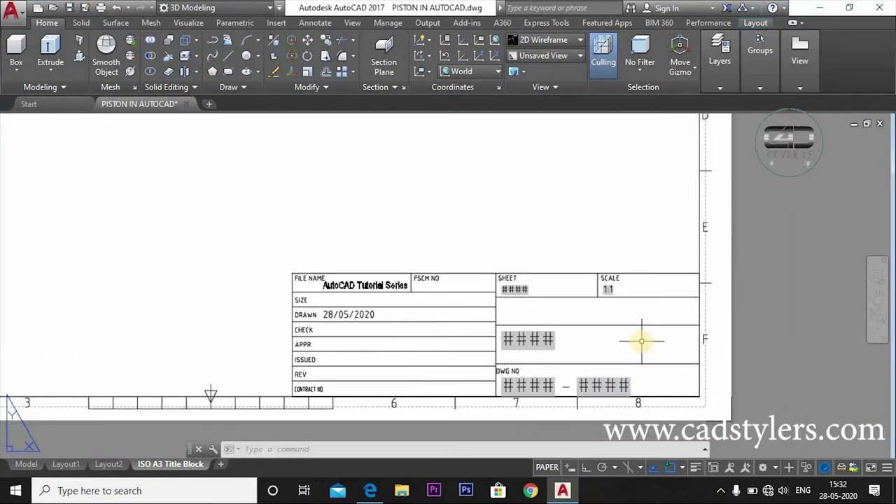
{"action": "scroll", "coordinate": [561, 232], "scroll_direction": "up", "scroll_amount": 2}
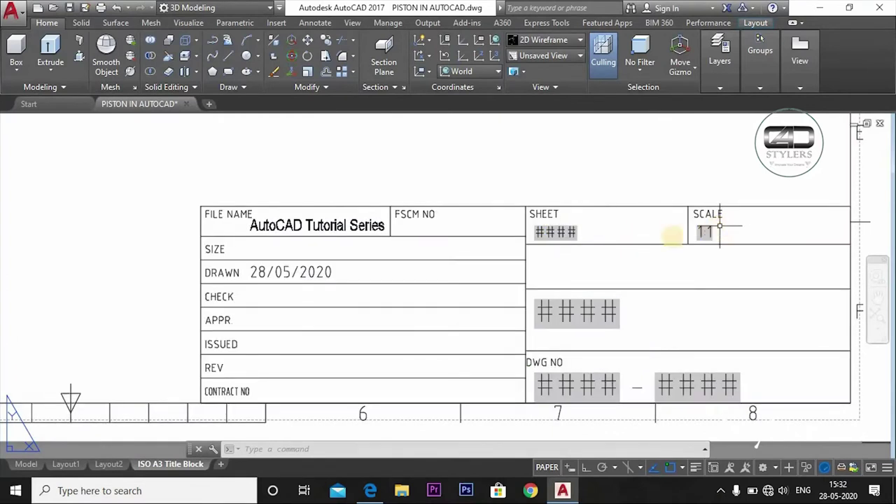
Replace the SHEET attribute's placeholder hashes with an ortho views entry
{"action": "double_click", "coordinate": [558, 235]}
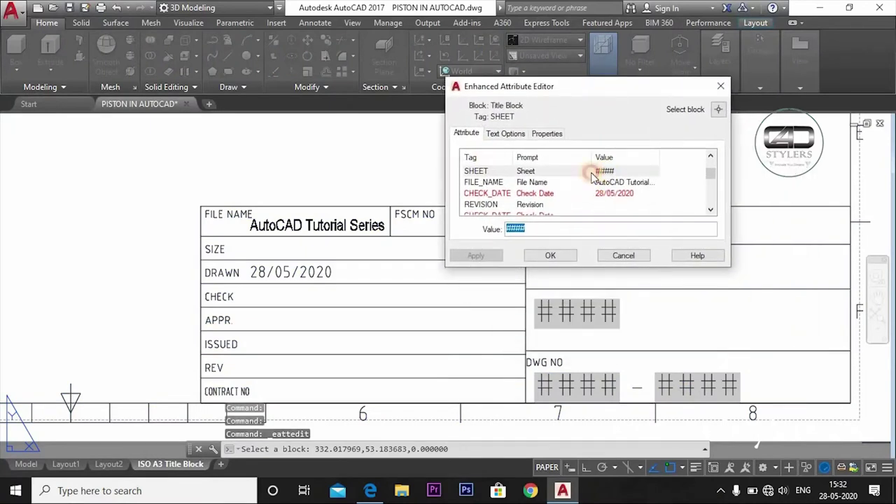
{"action": "left_click", "coordinate": [592, 176]}
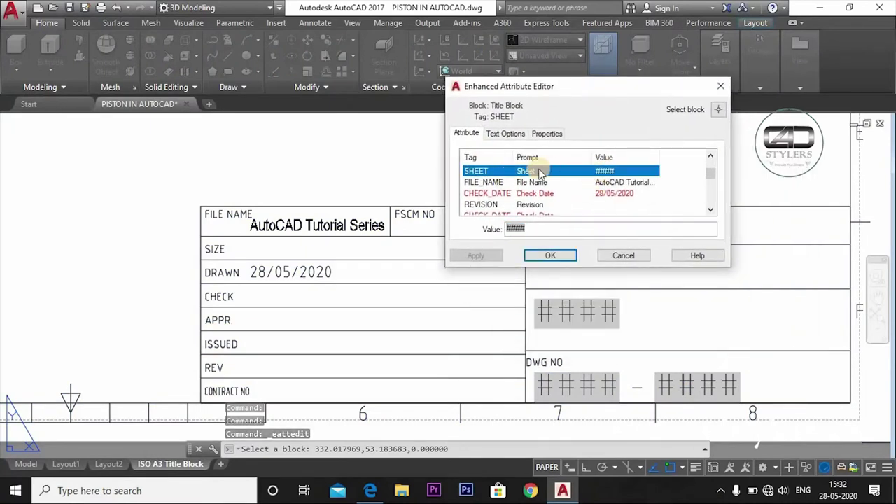
{"action": "double_click", "coordinate": [538, 232]}
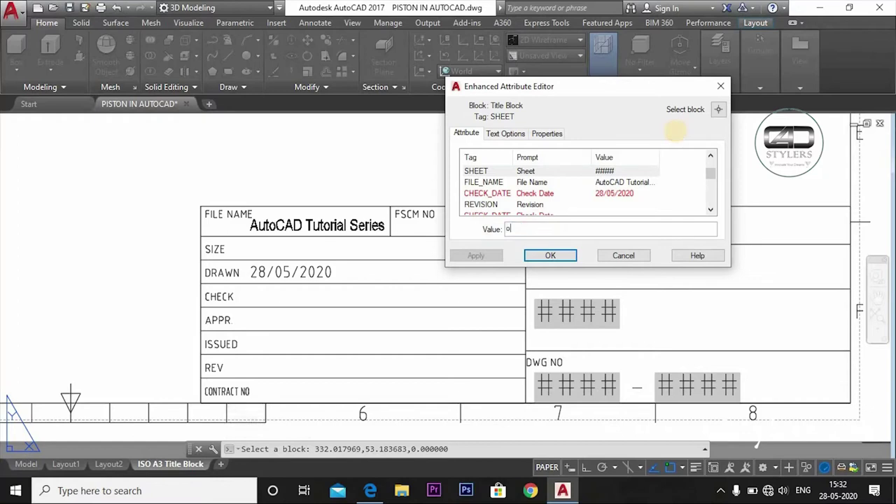
{"action": "type", "text": "rtho views"}
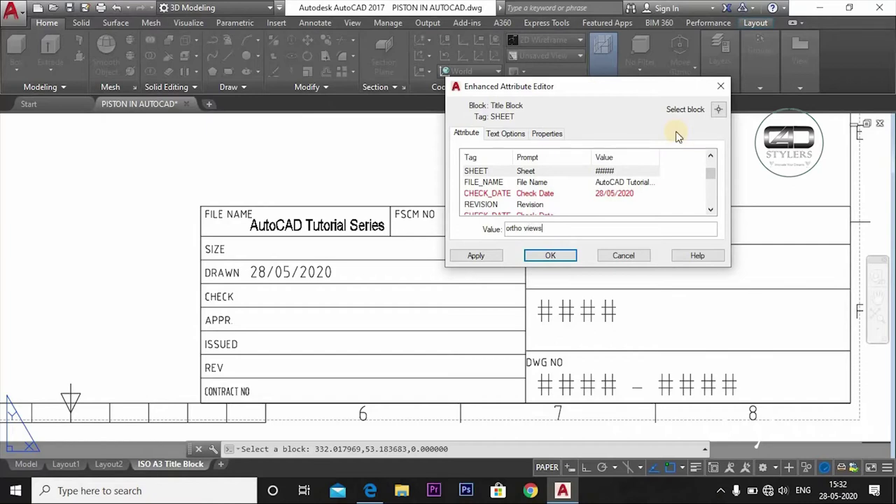
{"action": "left_click", "coordinate": [565, 256]}
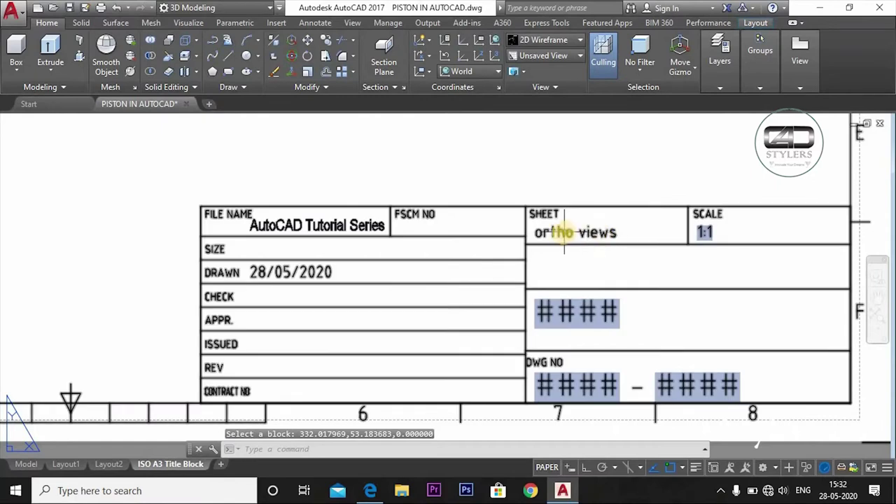
Set the title block's SCALE attribute to 1:1
{"action": "left_click", "coordinate": [705, 231]}
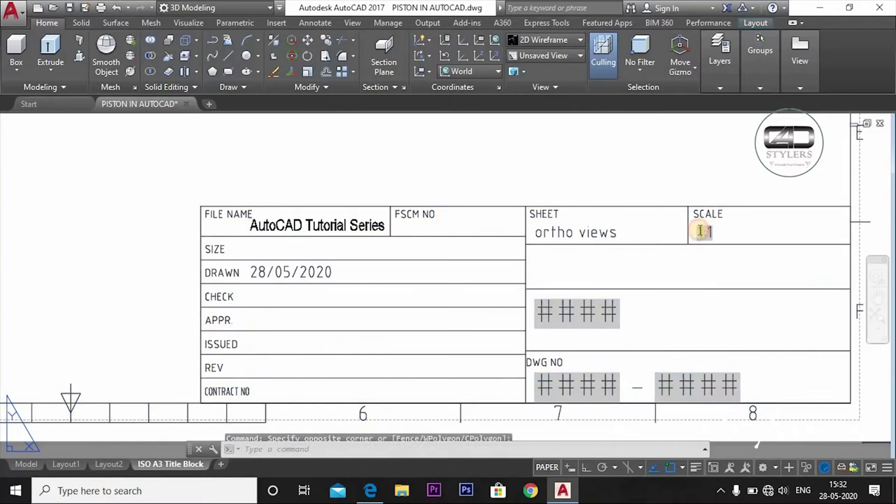
{"action": "double_click", "coordinate": [700, 231]}
{"action": "left_click", "coordinate": [604, 173]}
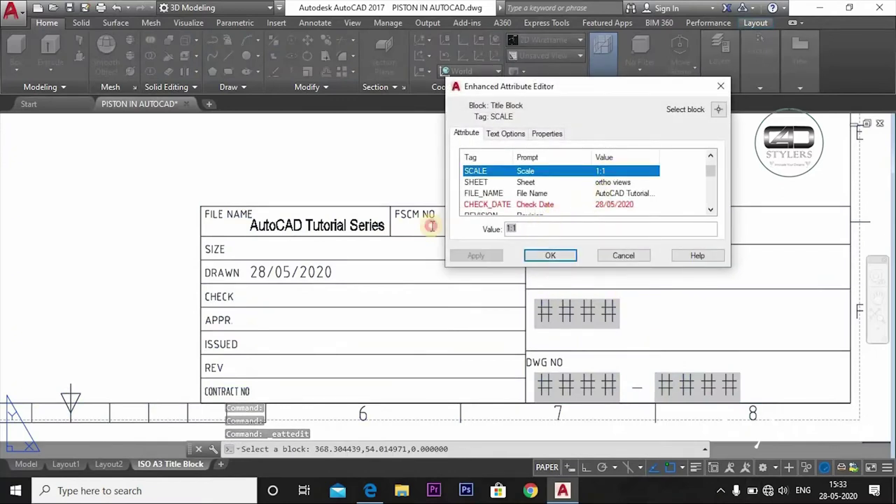
{"action": "key", "text": "Tab"}
{"action": "type", "text": "1"}
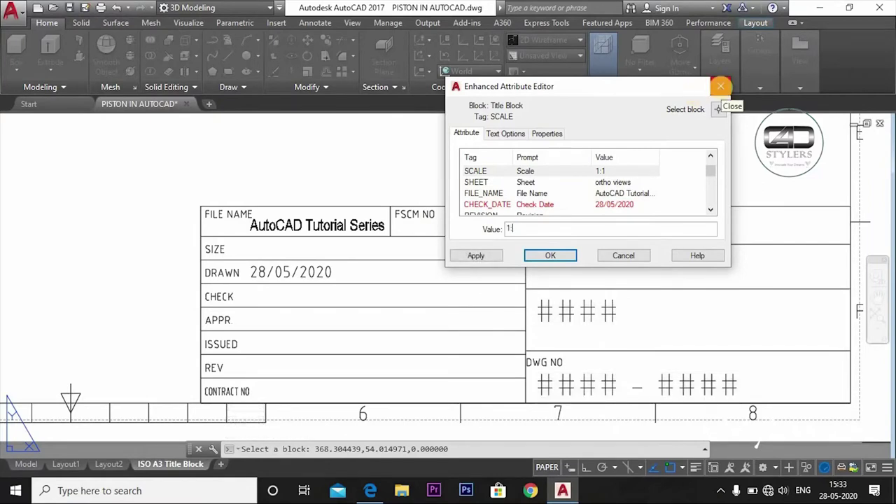
{"action": "left_click", "coordinate": [553, 257]}
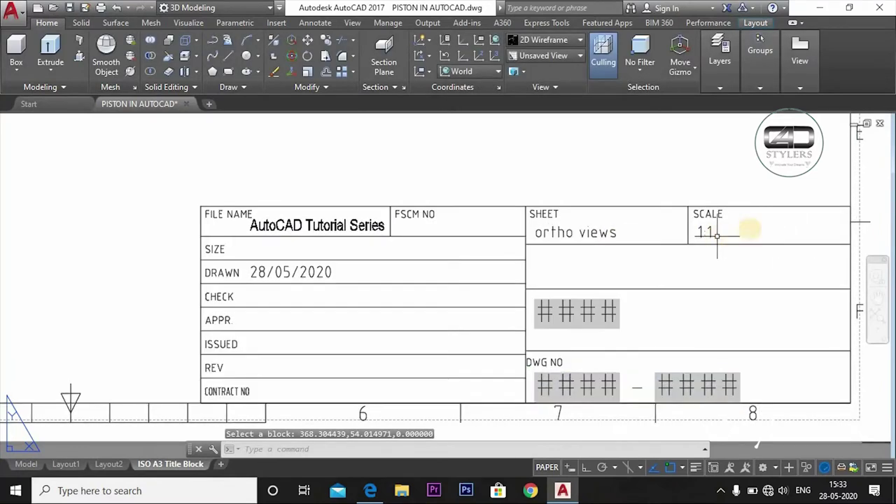
{"action": "scroll", "coordinate": [716, 235], "scroll_direction": "down", "scroll_amount": 3}
{"action": "scroll", "coordinate": [708, 284], "scroll_direction": "up", "scroll_amount": 3}
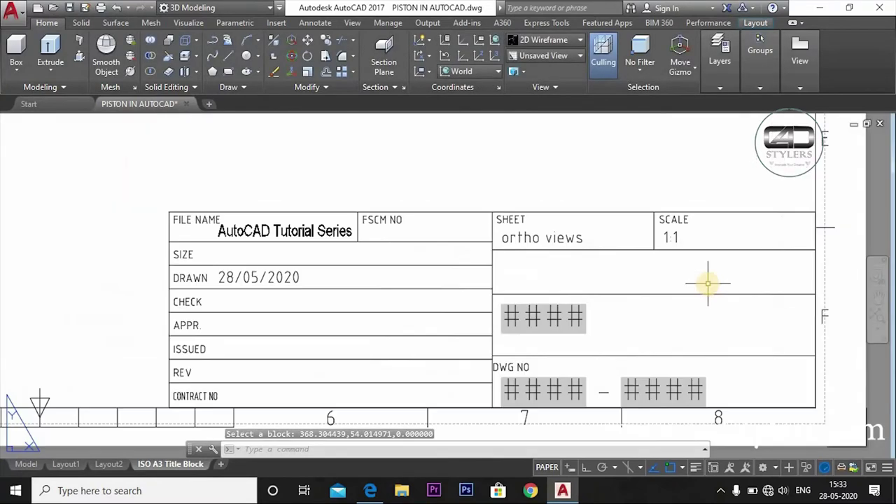
{"action": "middle_click_drag", "start_coordinate": [704, 282], "coordinate": [693, 309]}
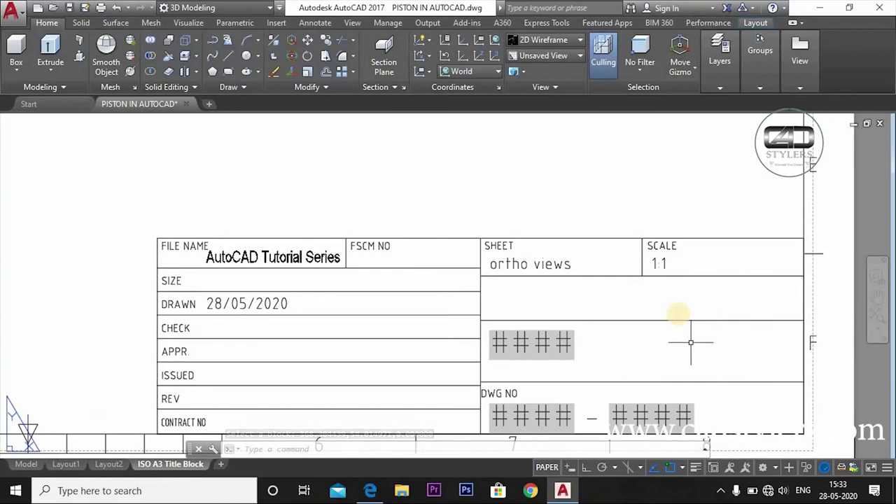
{"action": "left_click", "coordinate": [370, 489]}
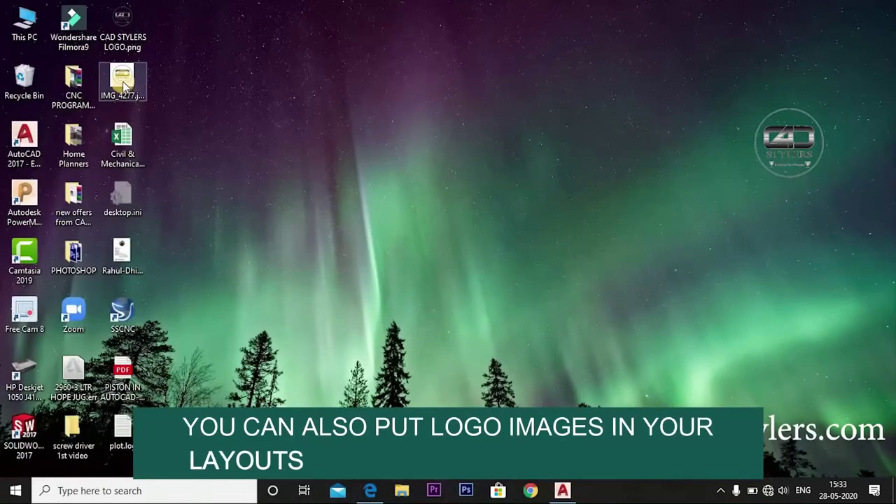
Insert the CAD Stylers logo image above the SCALE cell at scale 5 with 0 rotation
{"action": "left_click_drag", "start_coordinate": [123, 84], "coordinate": [569, 492]}
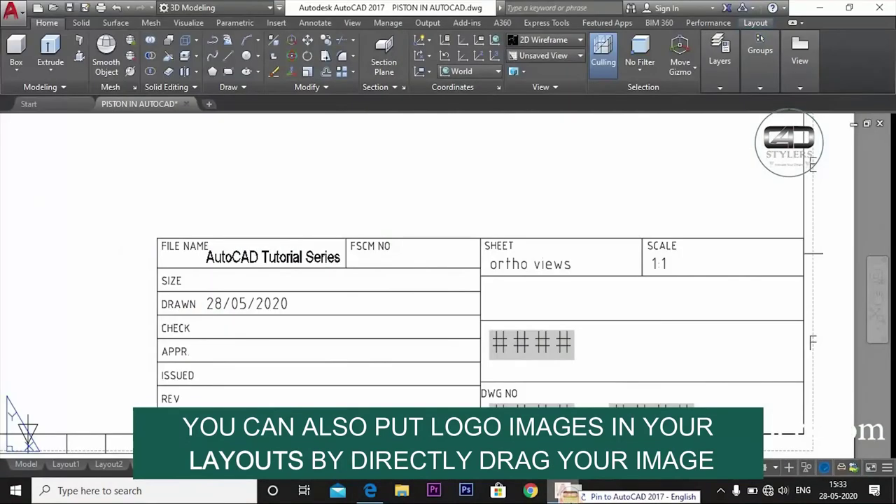
{"action": "left_click_drag", "start_coordinate": [568, 492], "coordinate": [676, 200]}
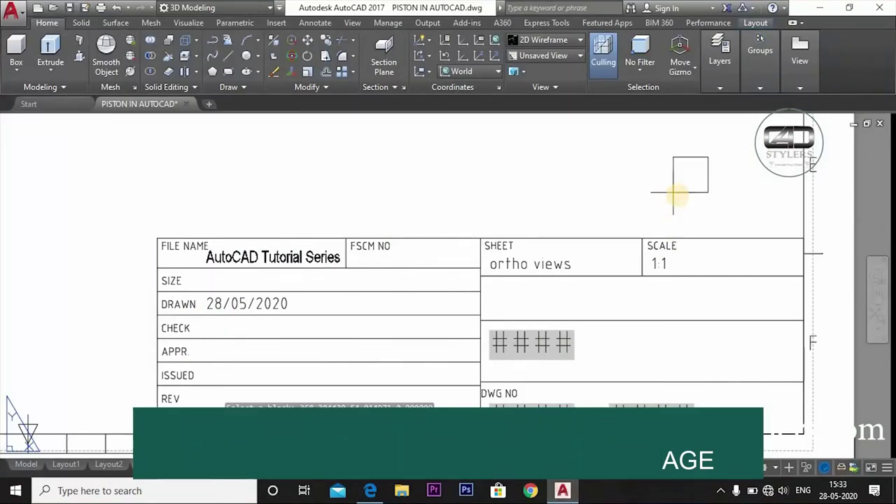
{"action": "left_click", "coordinate": [699, 238]}
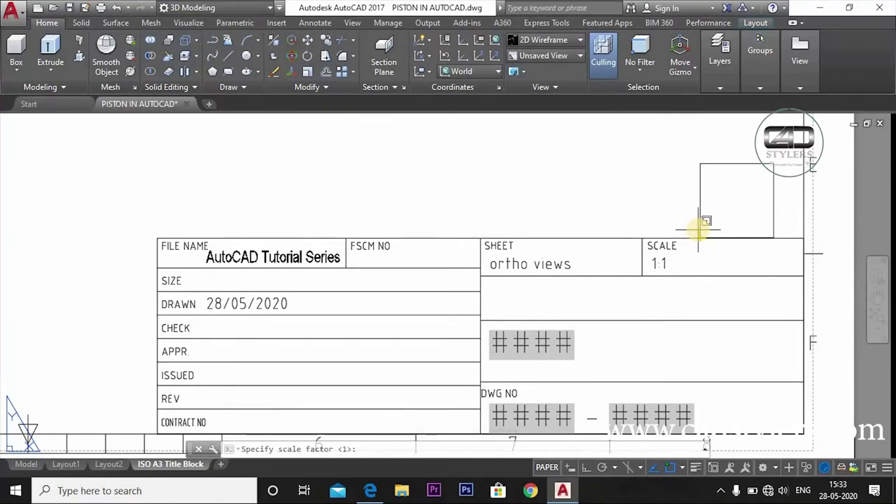
{"action": "type", "text": "5"}
{"action": "key", "text": "Return"}
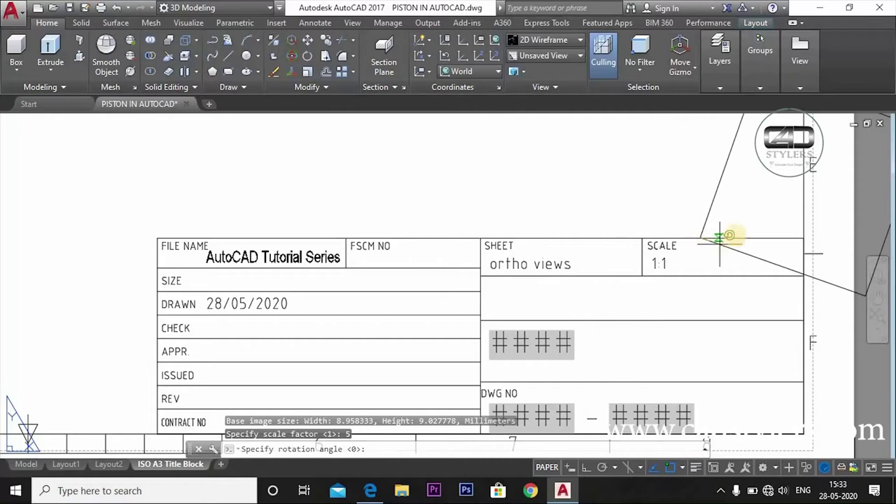
{"action": "left_click", "coordinate": [585, 467]}
{"action": "middle_click_drag", "start_coordinate": [718, 230], "coordinate": [471, 257]}
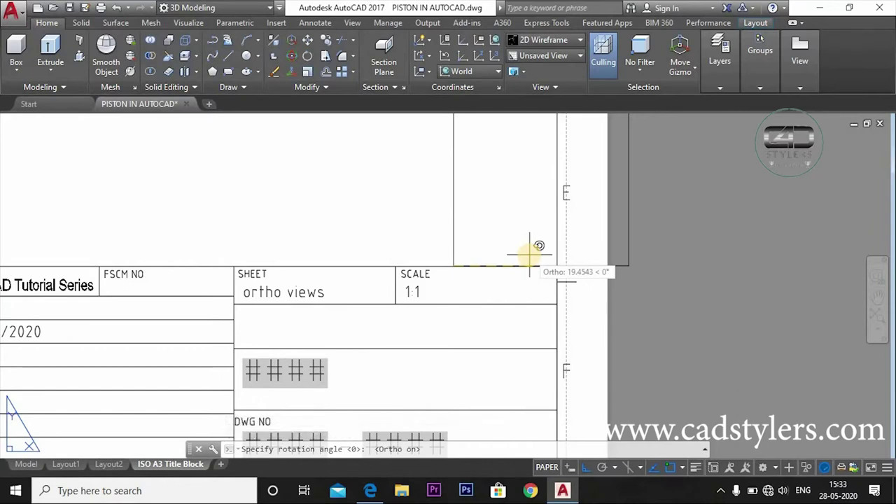
{"action": "left_click", "coordinate": [530, 254]}
Start moving the logo with M, then cancel and pan down toward the title block
{"action": "scroll", "coordinate": [539, 283], "scroll_direction": "down", "scroll_amount": 2}
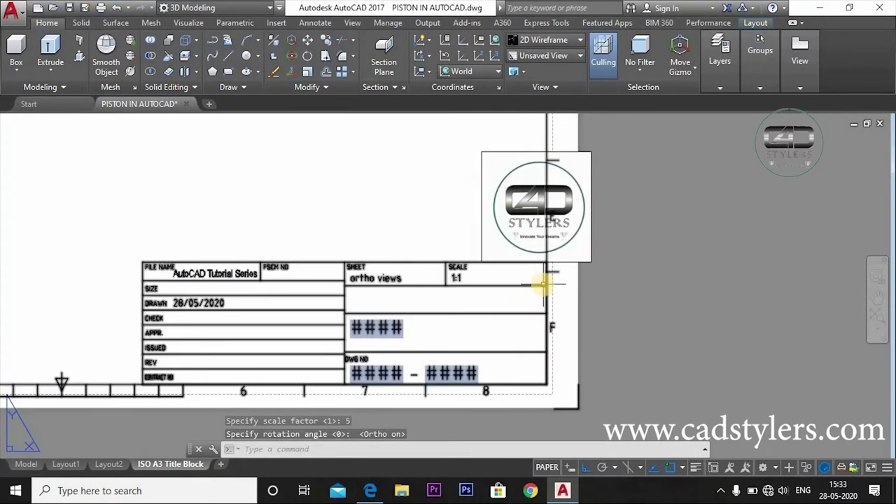
{"action": "type", "text": "m"}
{"action": "key", "text": "Return"}
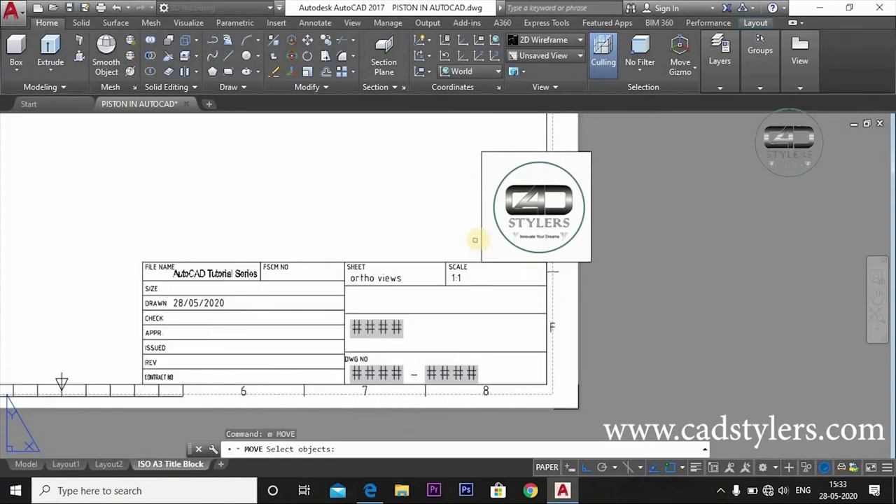
{"action": "left_click", "coordinate": [479, 238]}
{"action": "key", "text": "Return"}
{"action": "left_click", "coordinate": [488, 247]}
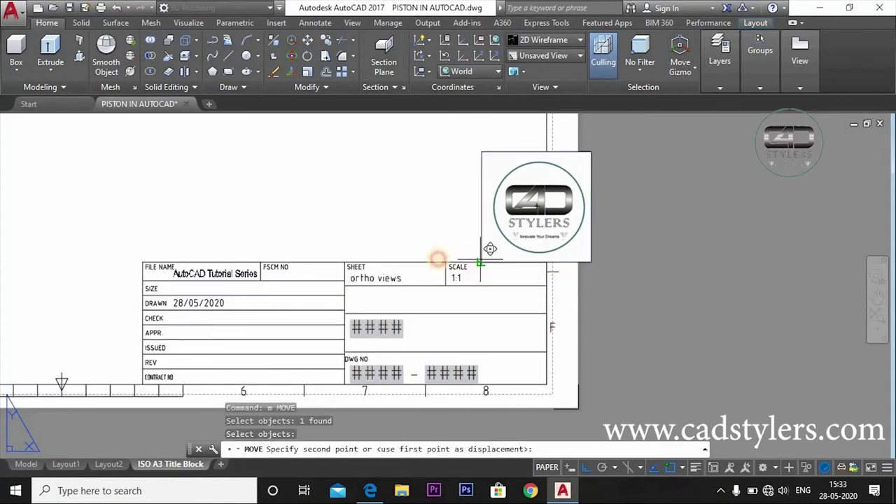
{"action": "scroll", "coordinate": [429, 247], "scroll_direction": "up", "scroll_amount": 2}
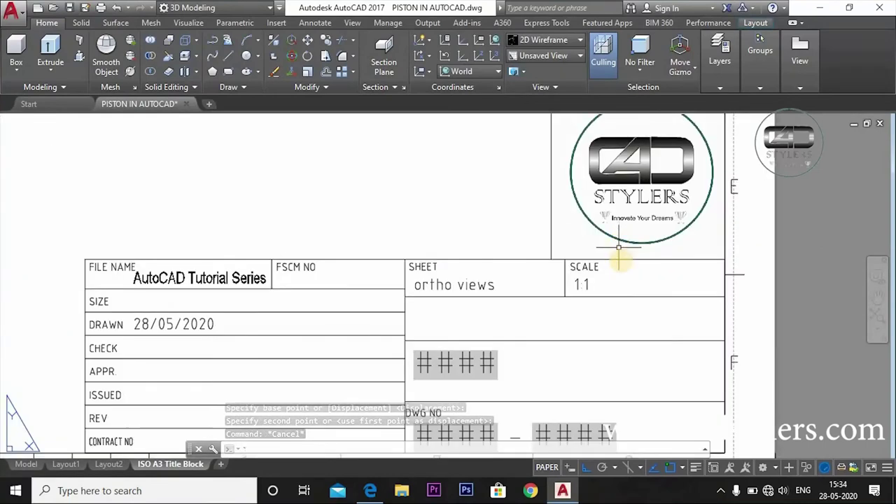
{"action": "key", "text": "Escape"}
{"action": "middle_click_drag", "start_coordinate": [620, 244], "coordinate": [632, 301]}
{"action": "scroll", "coordinate": [550, 287], "scroll_direction": "down", "scroll_amount": 5}
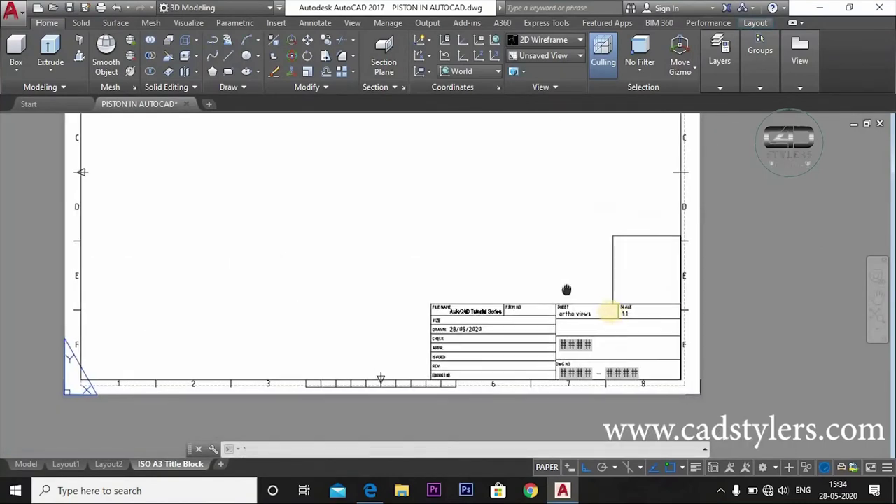
Open the Drafting Standard settings and choose first-angle projection
{"action": "scroll", "coordinate": [581, 292], "scroll_direction": "down", "scroll_amount": 2}
{"action": "scroll", "coordinate": [588, 294], "scroll_direction": "up", "scroll_amount": 1}
{"action": "scroll", "coordinate": [500, 227], "scroll_direction": "up", "scroll_amount": 2}
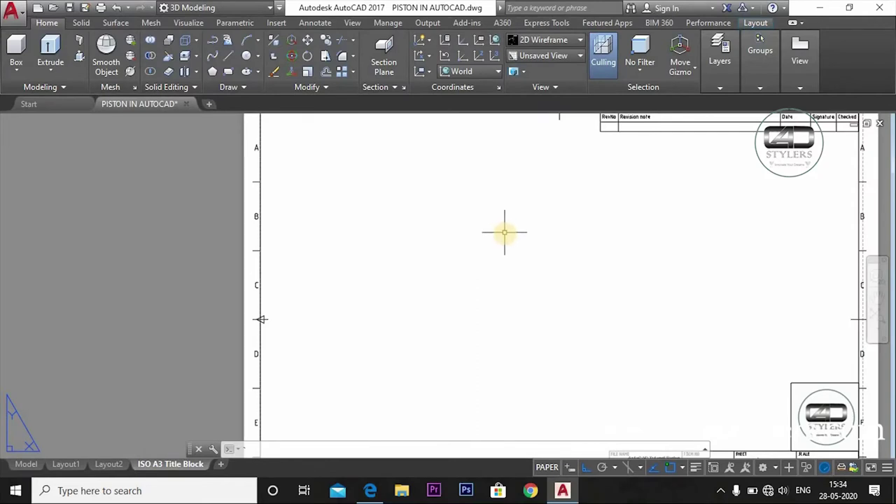
{"action": "scroll", "coordinate": [474, 314], "scroll_direction": "down", "scroll_amount": 1}
{"action": "scroll", "coordinate": [478, 316], "scroll_direction": "up", "scroll_amount": 1}
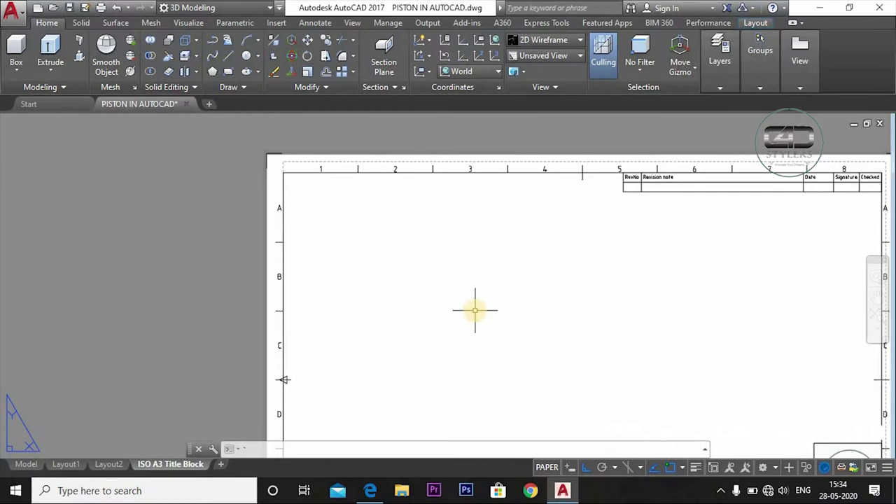
{"action": "middle_click_drag", "start_coordinate": [475, 310], "coordinate": [399, 254]}
{"action": "left_click", "coordinate": [755, 49]}
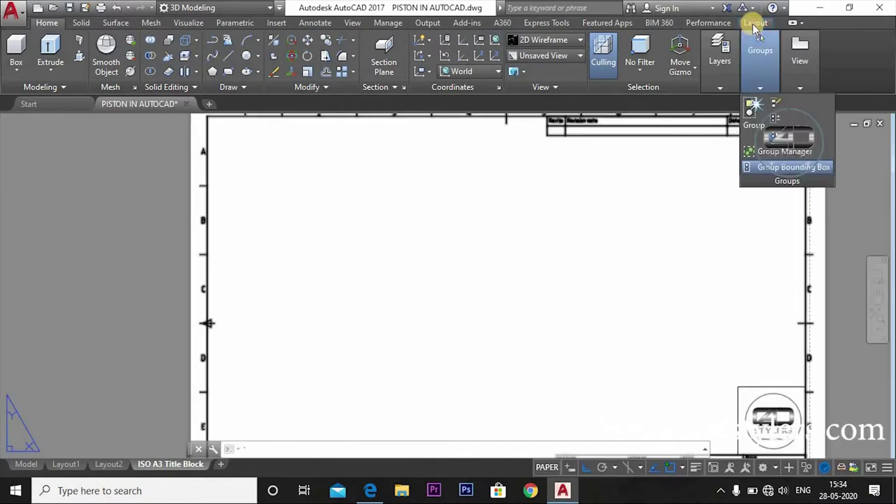
{"action": "left_click", "coordinate": [754, 22]}
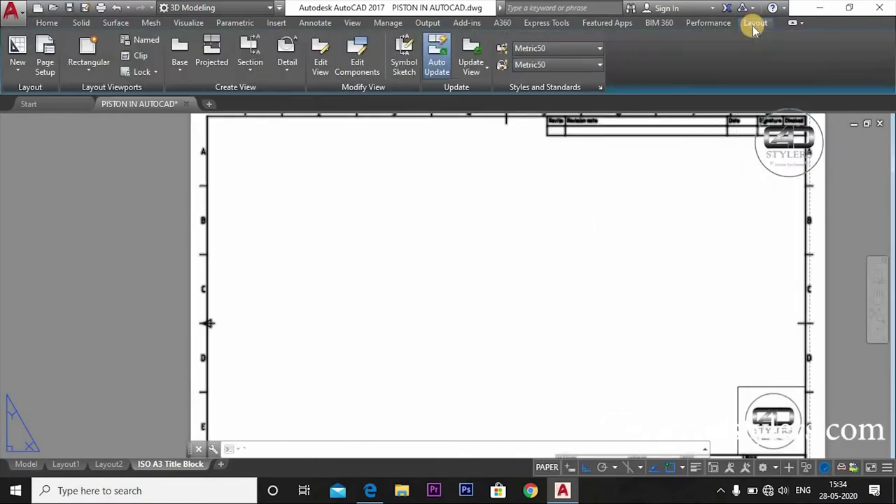
{"action": "left_click", "coordinate": [598, 88]}
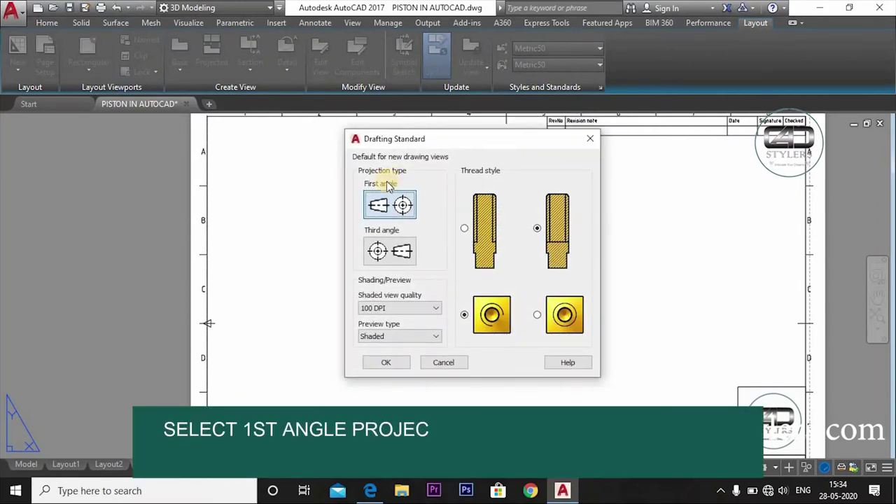
{"action": "left_click_drag", "start_coordinate": [485, 139], "coordinate": [519, 130]}
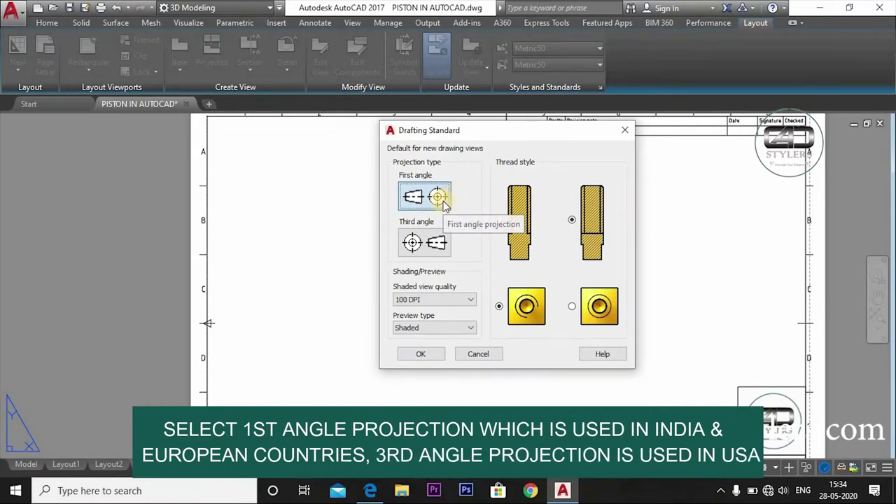
{"action": "left_click", "coordinate": [421, 200]}
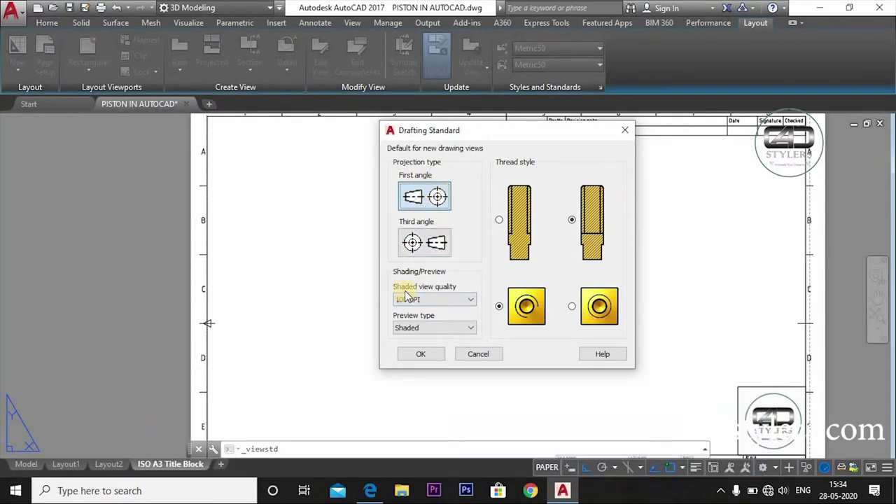
Set shaded view quality to 100 DPI and keep the preview type as Shaded
{"action": "left_click", "coordinate": [439, 305]}
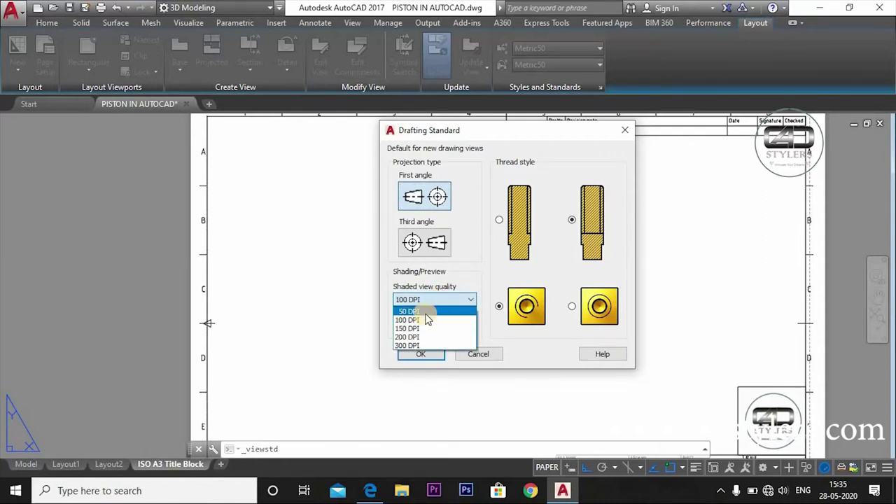
{"action": "left_click", "coordinate": [428, 312]}
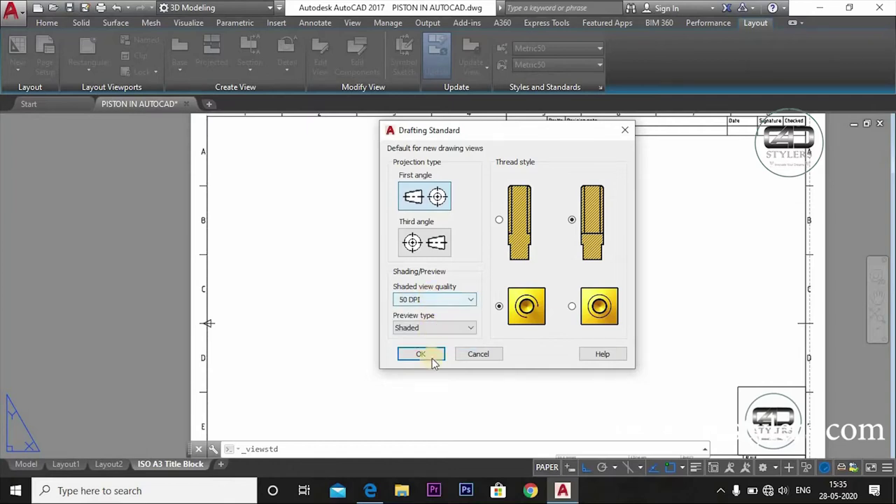
{"action": "left_click", "coordinate": [432, 300]}
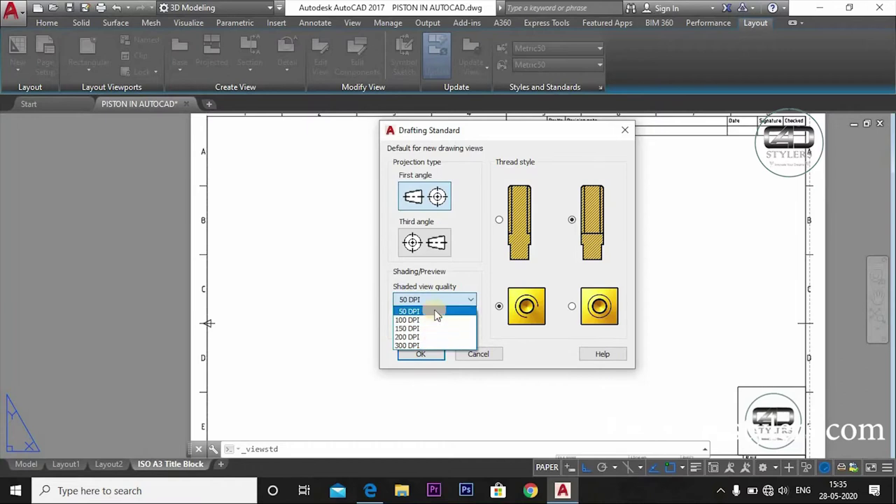
{"action": "left_click", "coordinate": [435, 322]}
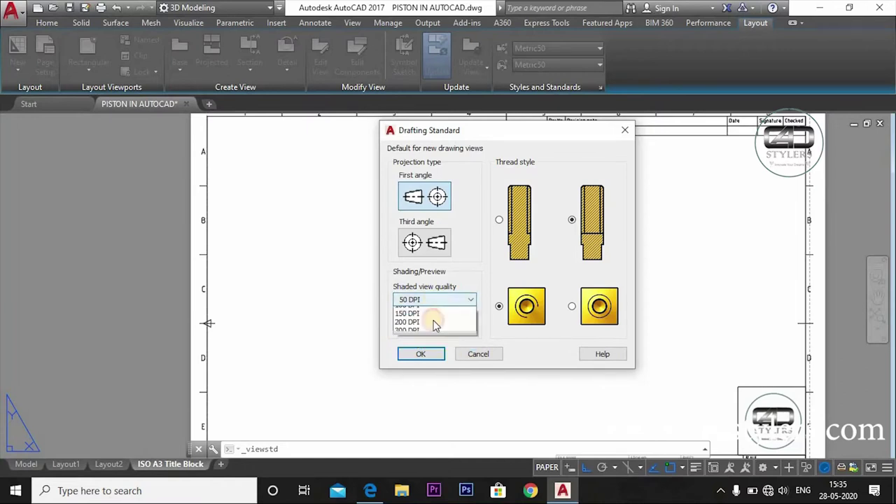
{"action": "left_click", "coordinate": [434, 322]}
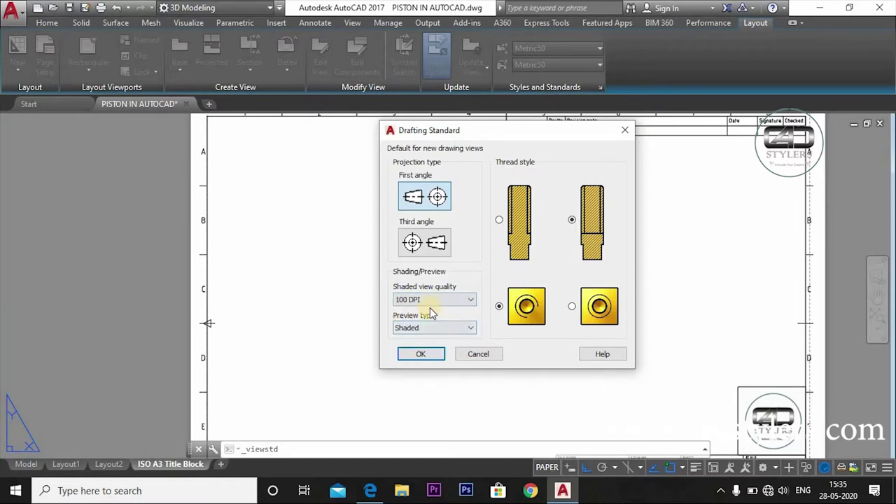
{"action": "left_click_drag", "start_coordinate": [589, 140], "coordinate": [620, 116]}
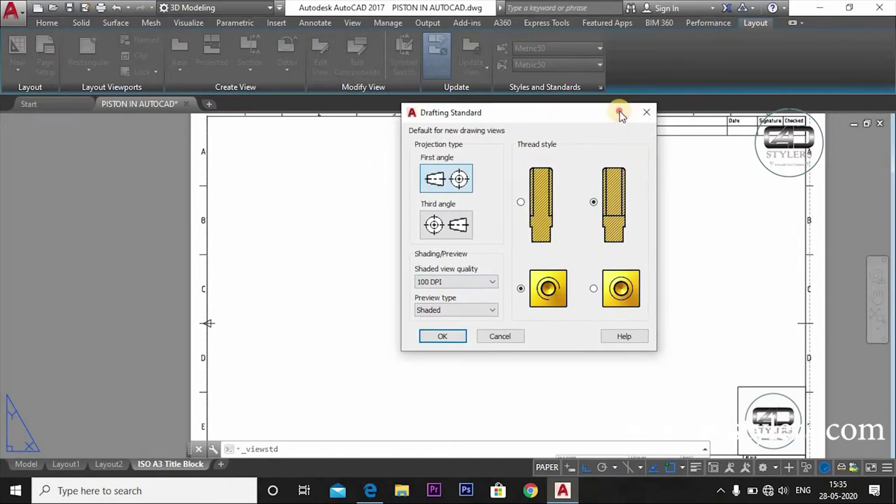
{"action": "left_click", "coordinate": [480, 308]}
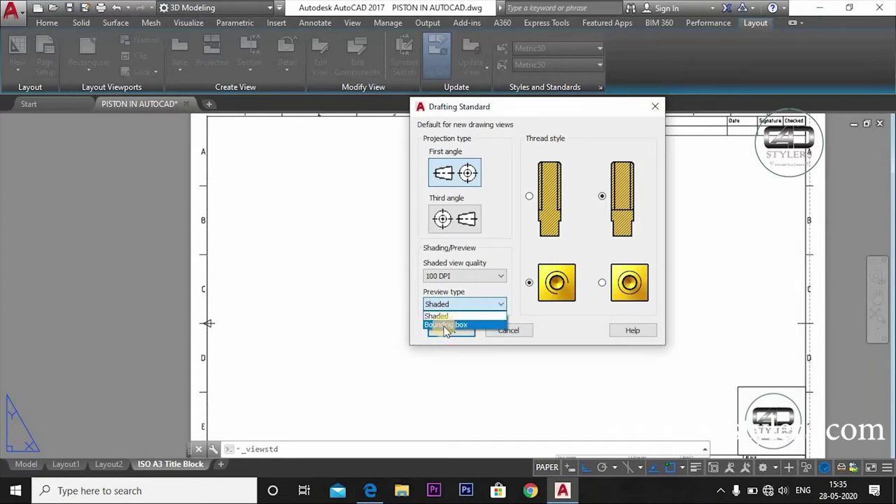
{"action": "left_click", "coordinate": [448, 317]}
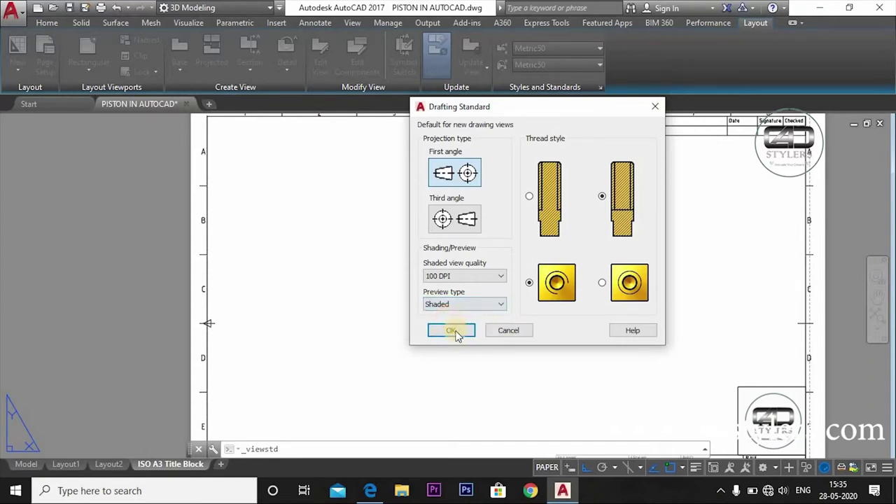
Accept the drafting standard settings and show the source options for a new base view
{"action": "left_click", "coordinate": [454, 332]}
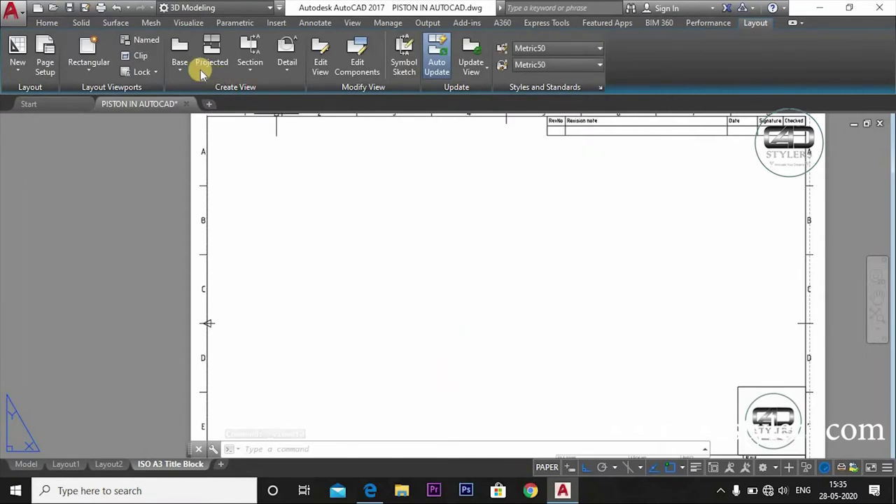
{"action": "left_click", "coordinate": [180, 71]}
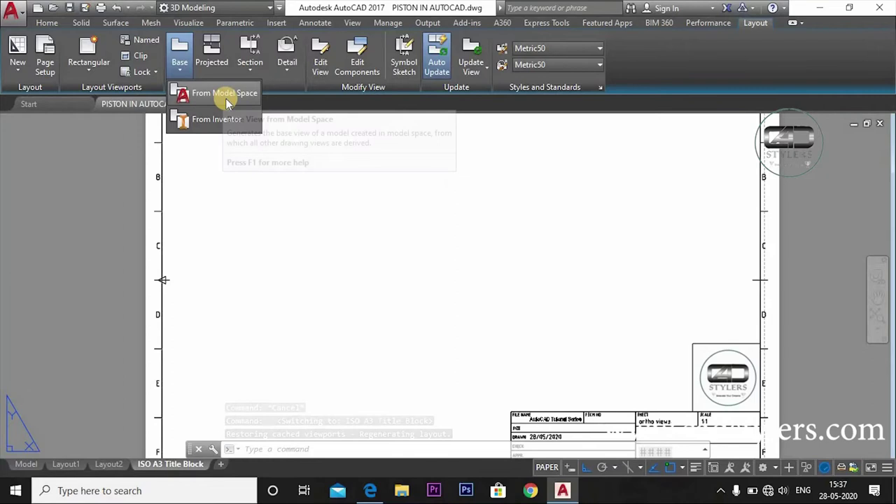
{"action": "left_click", "coordinate": [26, 465]}
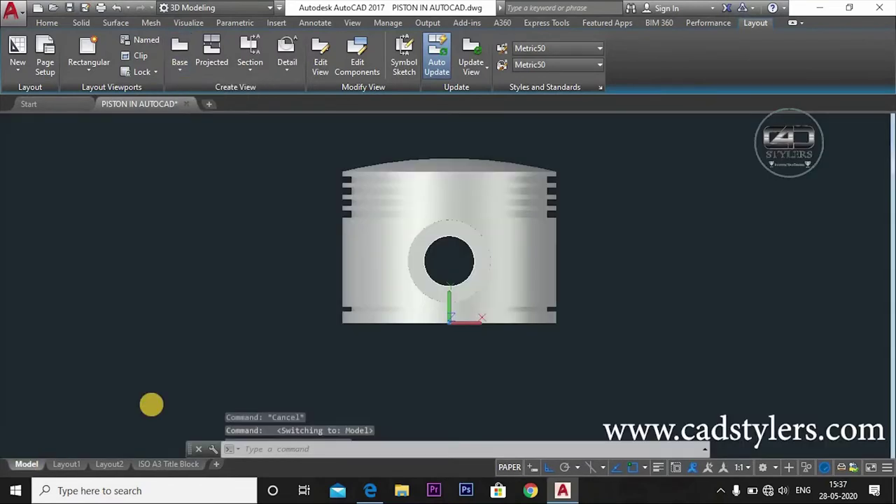
{"action": "left_click", "coordinate": [170, 464]}
{"action": "left_click", "coordinate": [753, 22]}
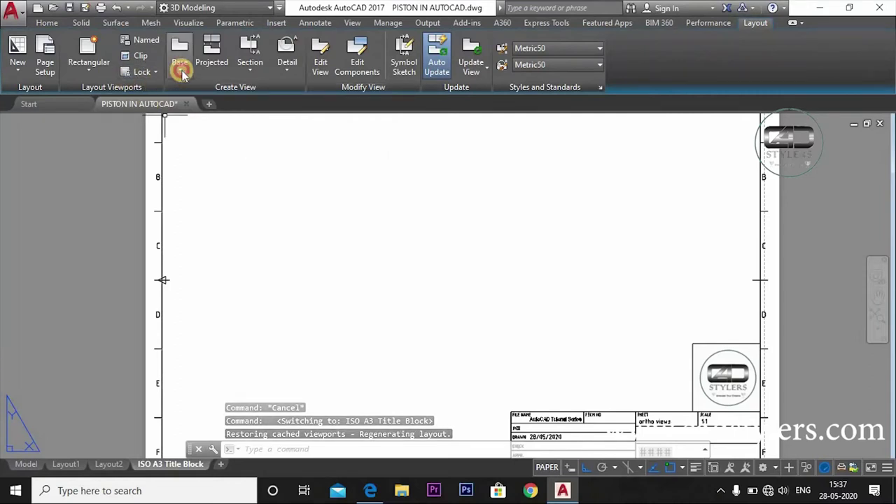
{"action": "left_click", "coordinate": [179, 67]}
Create a base view from model space with Top orientation, placed at the sheet's upper left
{"action": "left_click", "coordinate": [215, 98]}
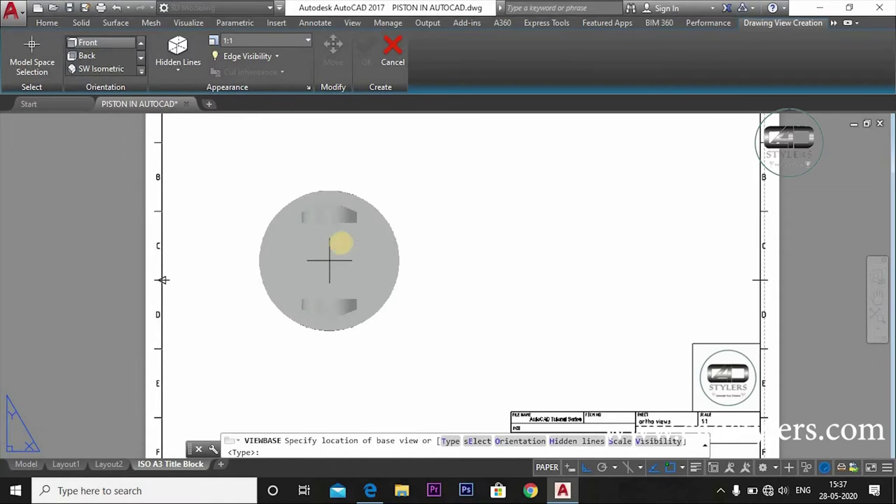
{"action": "scroll", "coordinate": [341, 243], "scroll_direction": "down", "scroll_amount": 2}
{"action": "scroll", "coordinate": [308, 221], "scroll_direction": "up", "scroll_amount": 2}
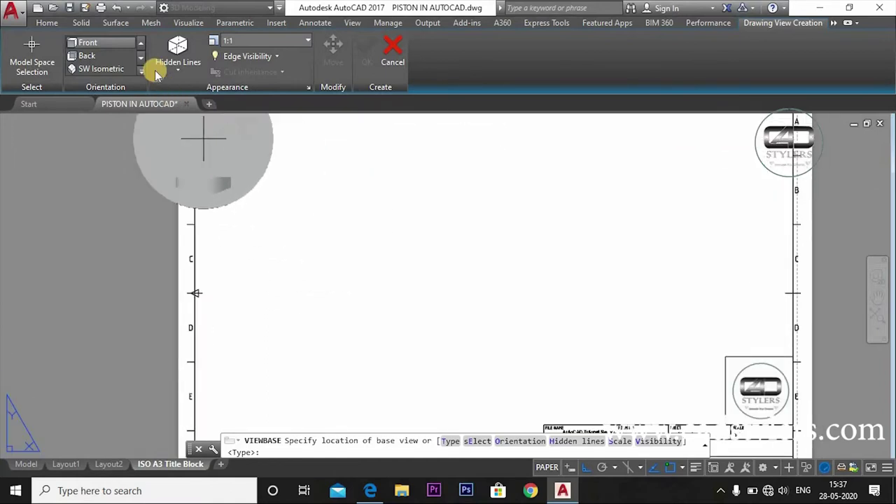
{"action": "scroll", "coordinate": [105, 59], "scroll_direction": "up", "scroll_amount": 2}
{"action": "left_click", "coordinate": [98, 56]}
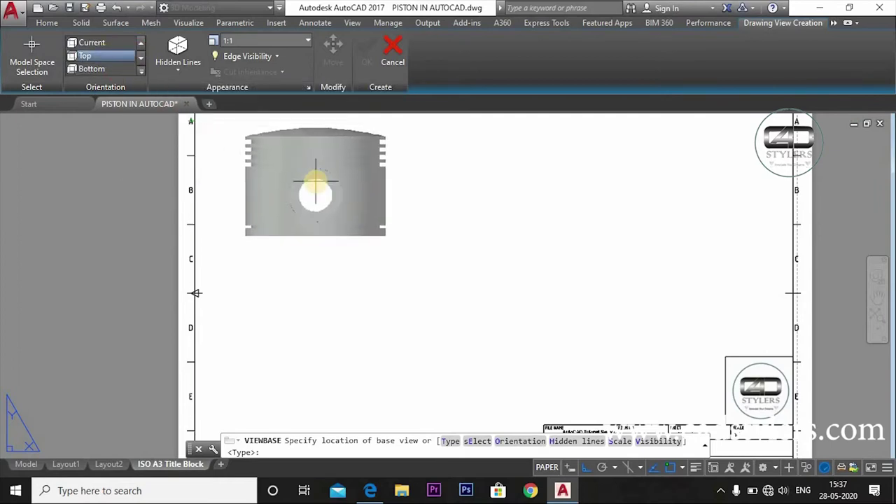
{"action": "mouse_move", "coordinate": [318, 203]}
{"action": "middle_mouse_down"}
{"action": "mouse_move", "coordinate": [331, 270]}
{"action": "mouse_move", "coordinate": [328, 228]}
{"action": "middle_mouse_up"}
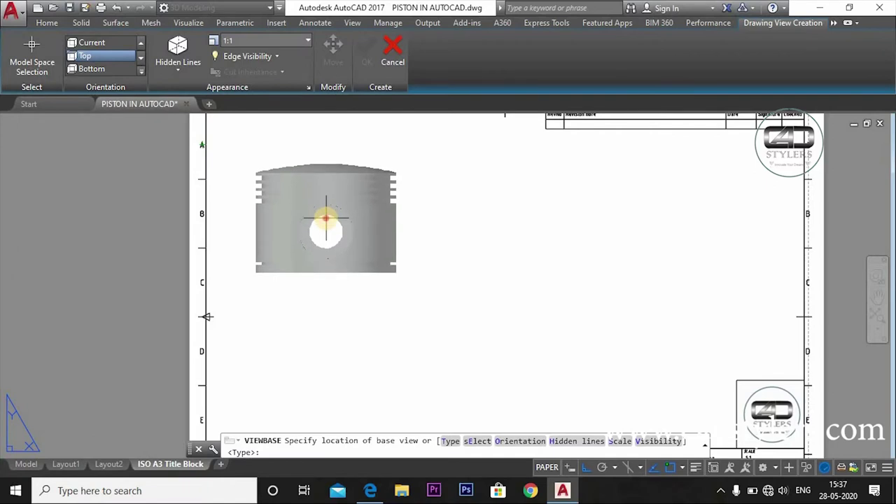
{"action": "left_click", "coordinate": [326, 219]}
{"action": "middle_click_drag", "start_coordinate": [367, 327], "coordinate": [381, 228]}
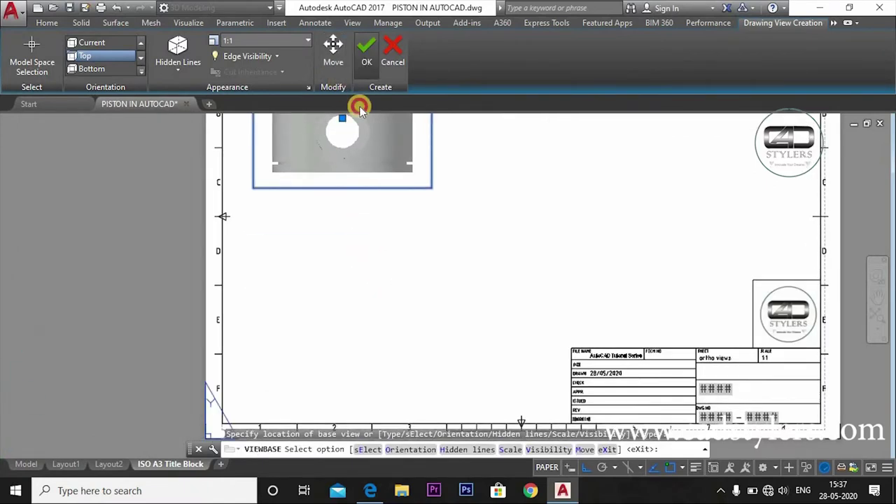
{"action": "left_click", "coordinate": [359, 108]}
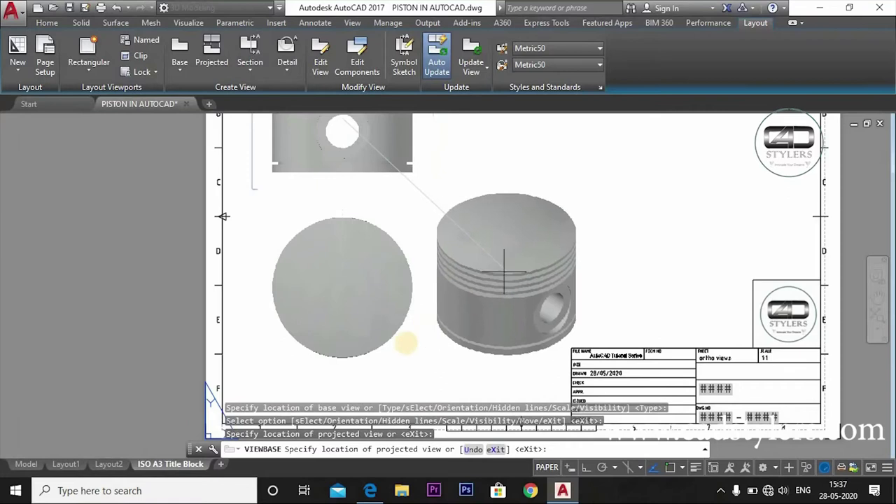
Place the projected piston views, including the isometric, and end the projection command
{"action": "middle_click_drag", "start_coordinate": [504, 272], "coordinate": [408, 329]}
{"action": "left_click", "coordinate": [541, 201]}
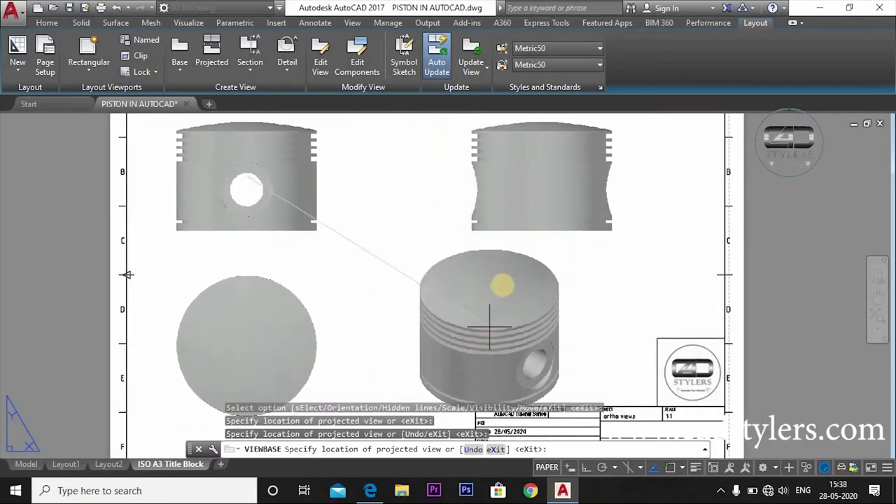
{"action": "middle_click_drag", "start_coordinate": [494, 302], "coordinate": [492, 206]}
{"action": "left_click", "coordinate": [493, 202]}
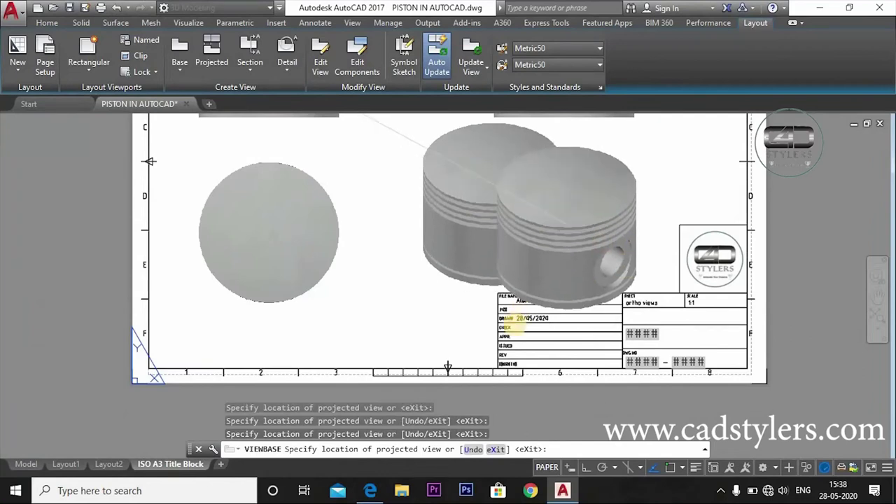
{"action": "middle_click_drag", "start_coordinate": [511, 319], "coordinate": [457, 431]}
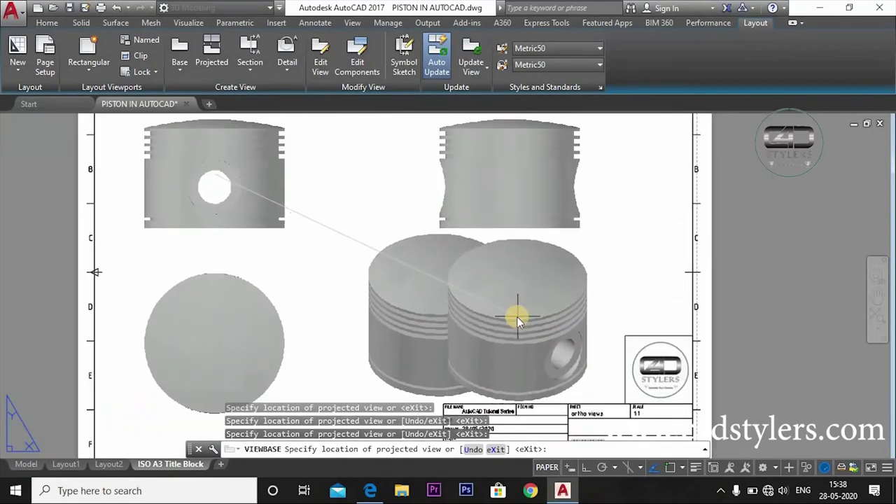
{"action": "right_click", "coordinate": [519, 152]}
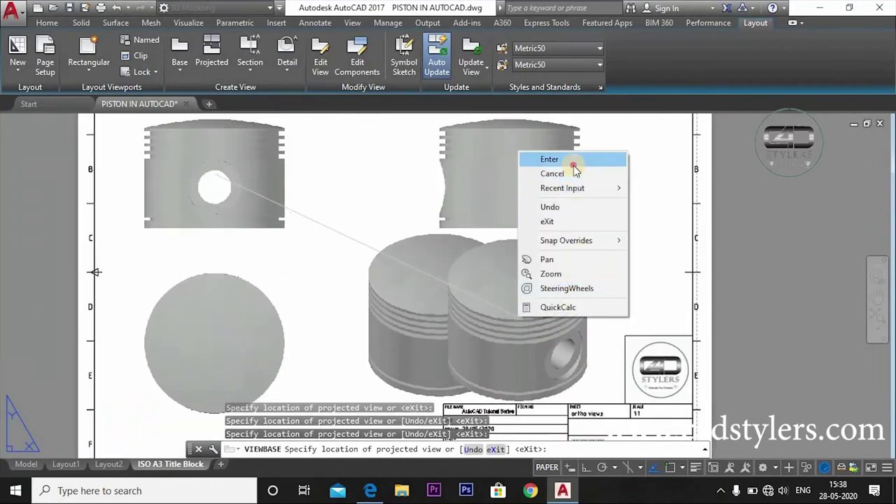
{"action": "left_click", "coordinate": [549, 160]}
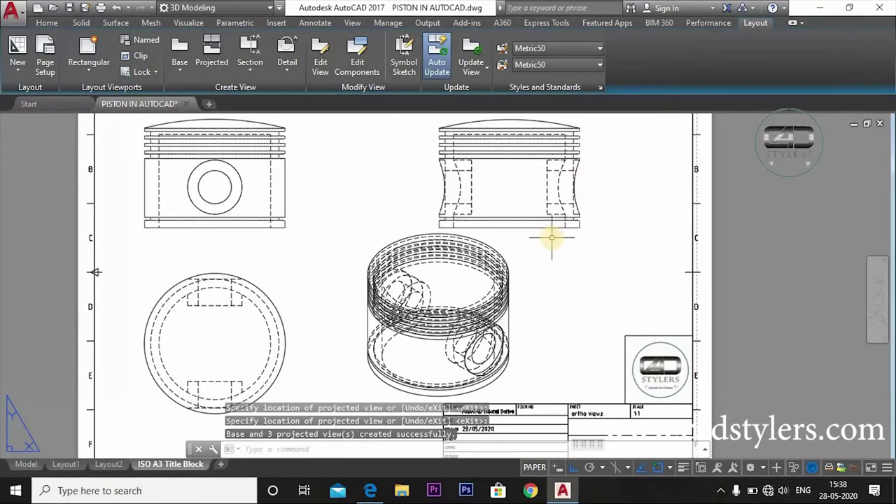
{"action": "scroll", "coordinate": [552, 238], "scroll_direction": "down", "scroll_amount": 2}
Set the top-left base view's display style to Shaded with visible lines
{"action": "scroll", "coordinate": [448, 207], "scroll_direction": "down", "scroll_amount": 3}
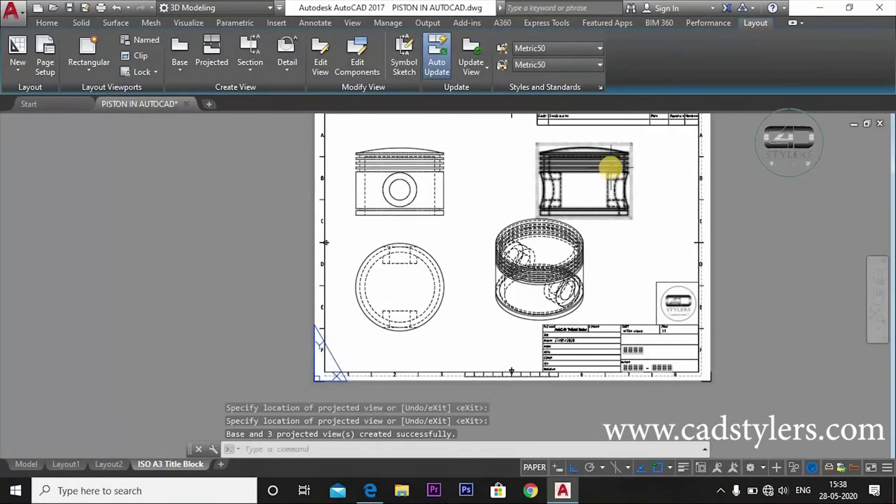
{"action": "middle_click_drag", "start_coordinate": [499, 261], "coordinate": [486, 282]}
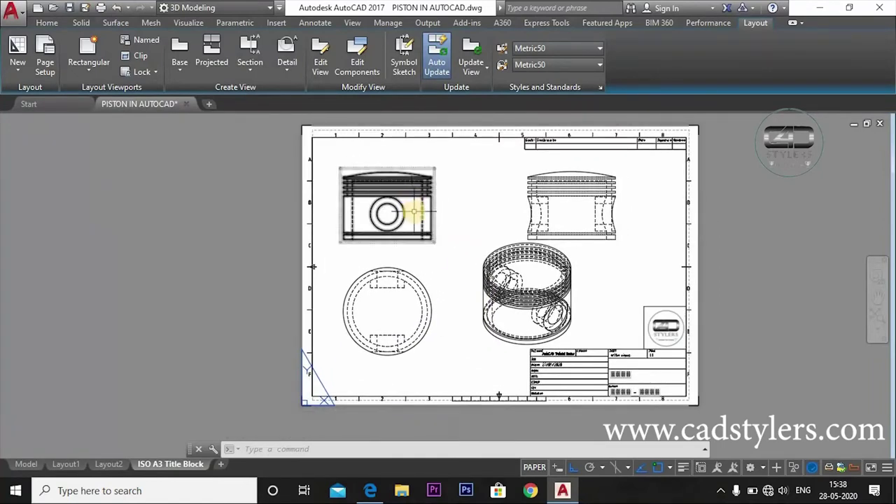
{"action": "scroll", "coordinate": [416, 210], "scroll_direction": "up", "scroll_amount": 2}
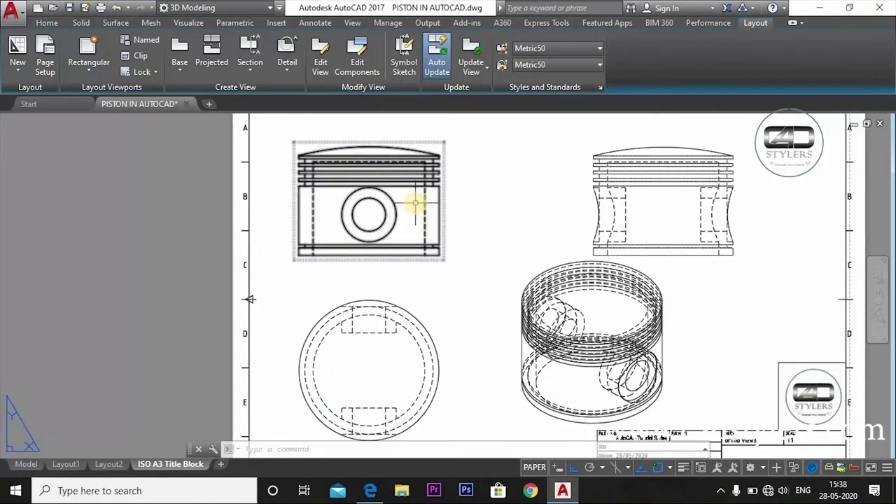
{"action": "double_click", "coordinate": [413, 202]}
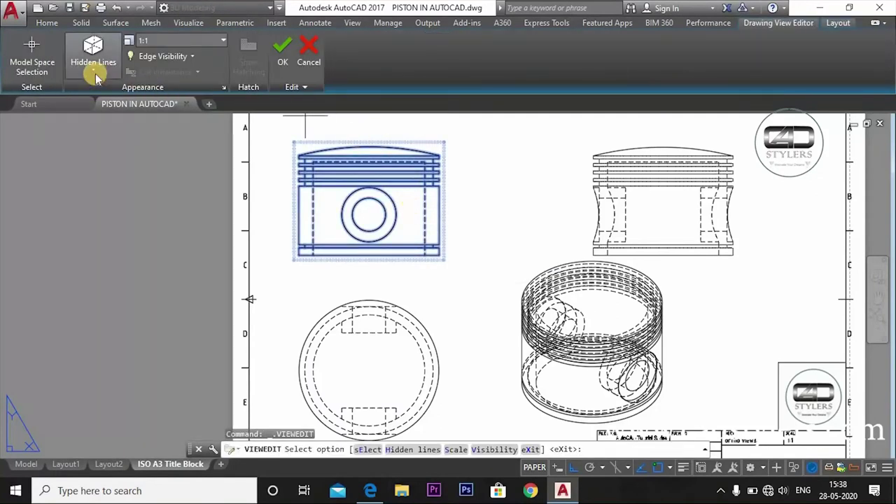
{"action": "left_click", "coordinate": [93, 67]}
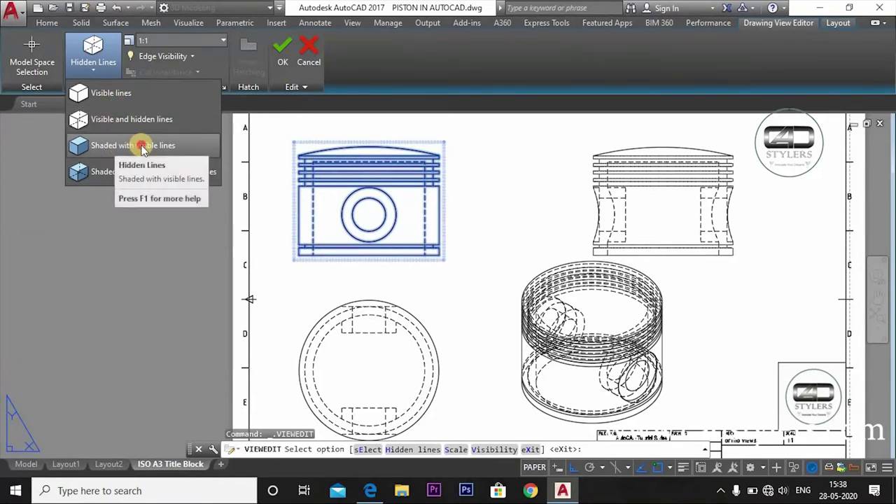
{"action": "left_click", "coordinate": [114, 144]}
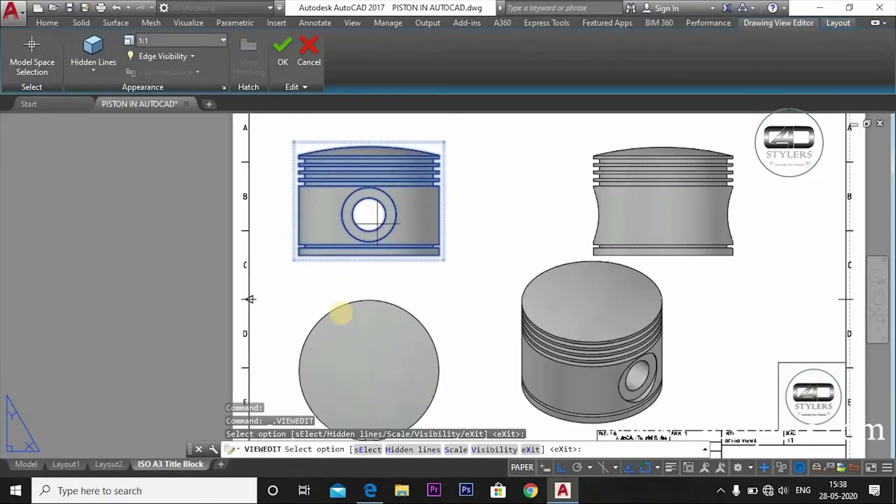
{"action": "left_click", "coordinate": [276, 56]}
Set the top-right side view to show visible and hidden lines
{"action": "mouse_move", "coordinate": [431, 305]}
{"action": "middle_mouse_down"}
{"action": "mouse_move", "coordinate": [450, 239]}
{"action": "mouse_move", "coordinate": [453, 340]}
{"action": "mouse_move", "coordinate": [406, 274]}
{"action": "middle_mouse_up"}
{"action": "middle_click_drag", "start_coordinate": [460, 271], "coordinate": [452, 278]}
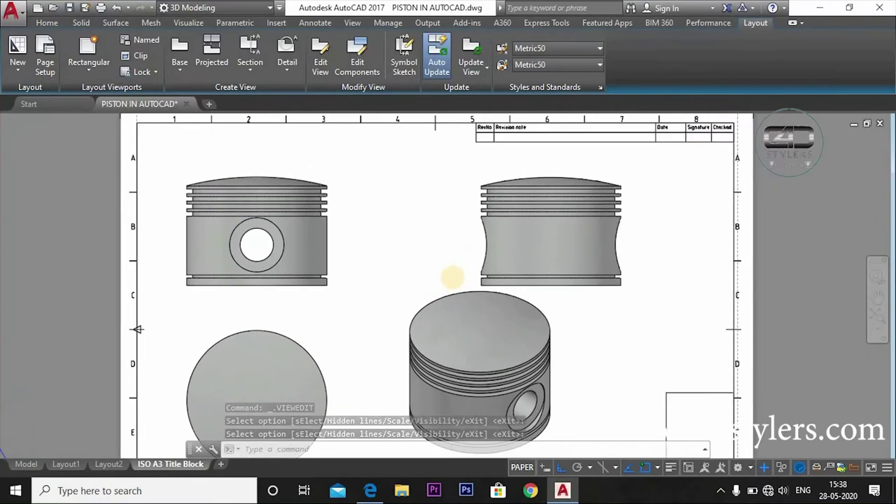
{"action": "left_click", "coordinate": [549, 249]}
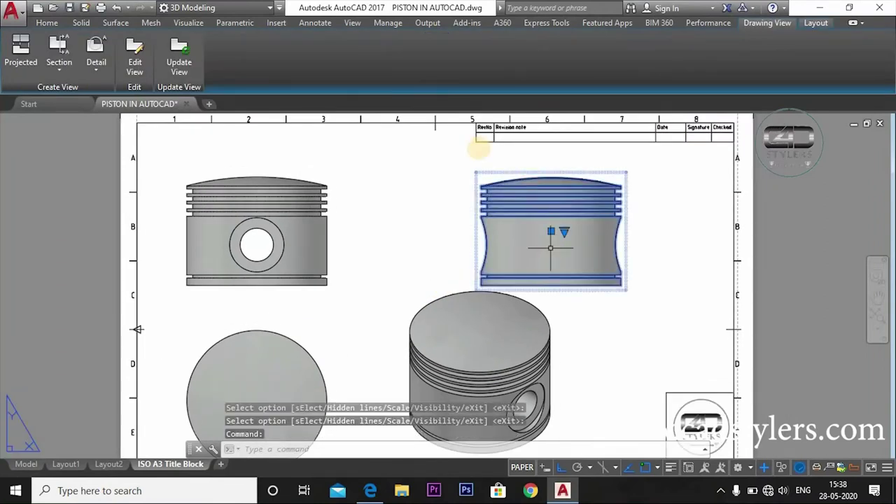
{"action": "left_click", "coordinate": [135, 62]}
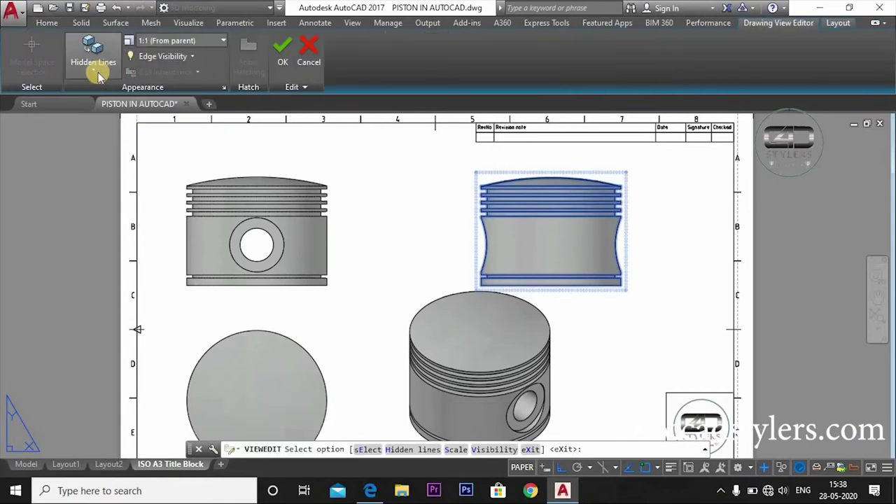
{"action": "left_click", "coordinate": [96, 69]}
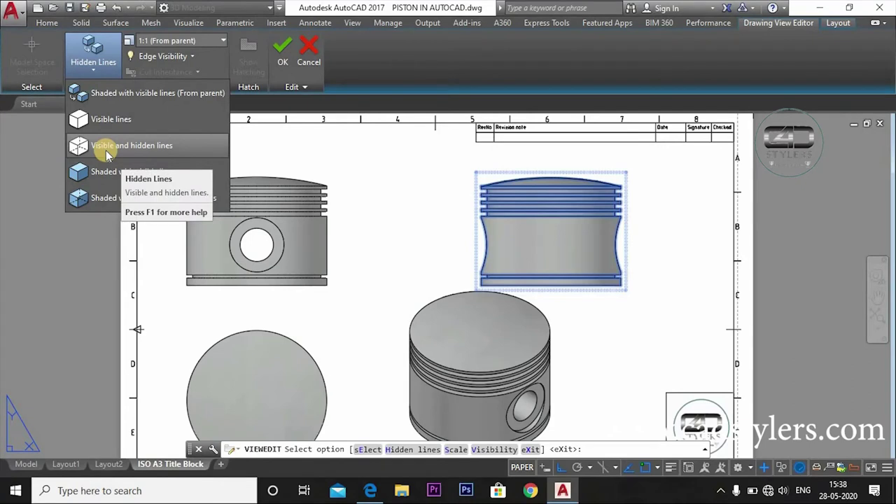
{"action": "left_click", "coordinate": [106, 152]}
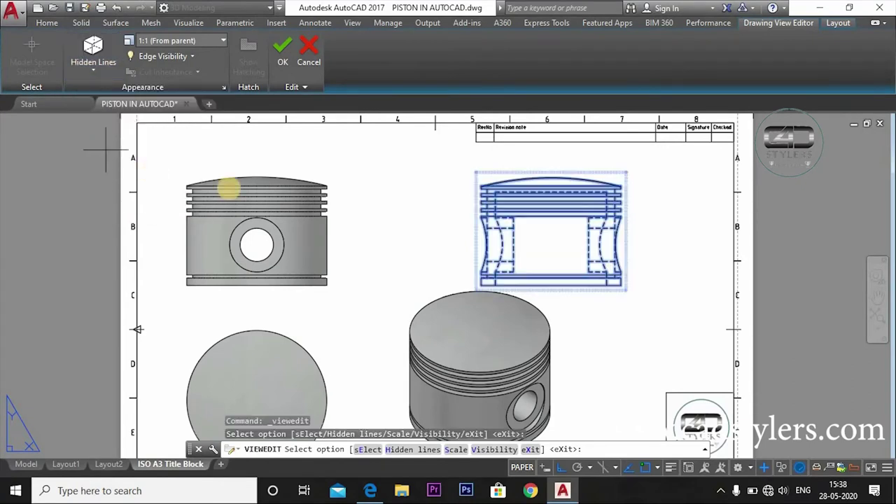
{"action": "left_click", "coordinate": [280, 62]}
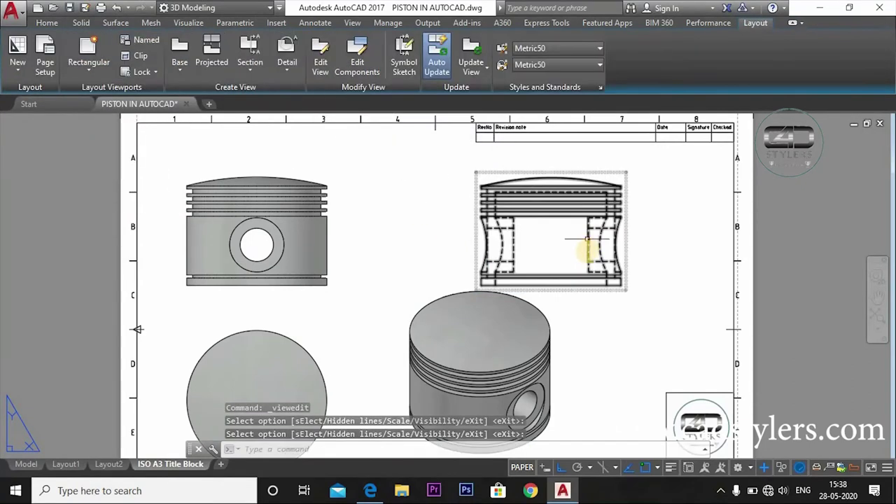
{"action": "scroll", "coordinate": [581, 249], "scroll_direction": "up", "scroll_amount": 2}
{"action": "scroll", "coordinate": [631, 223], "scroll_direction": "down", "scroll_amount": 1}
{"action": "scroll", "coordinate": [630, 220], "scroll_direction": "down", "scroll_amount": 2}
Set the front piston view to show visible and hidden lines
{"action": "key", "text": "Escape"}
{"action": "left_click", "coordinate": [344, 210]}
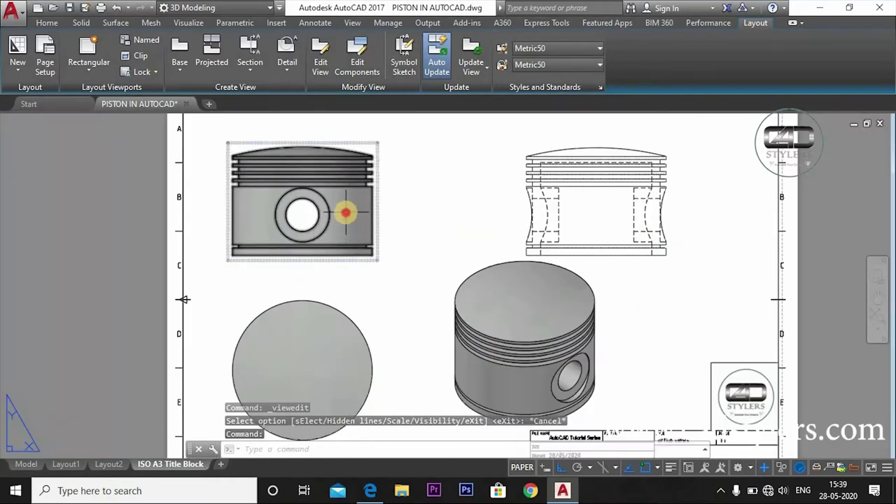
{"action": "left_click", "coordinate": [135, 50]}
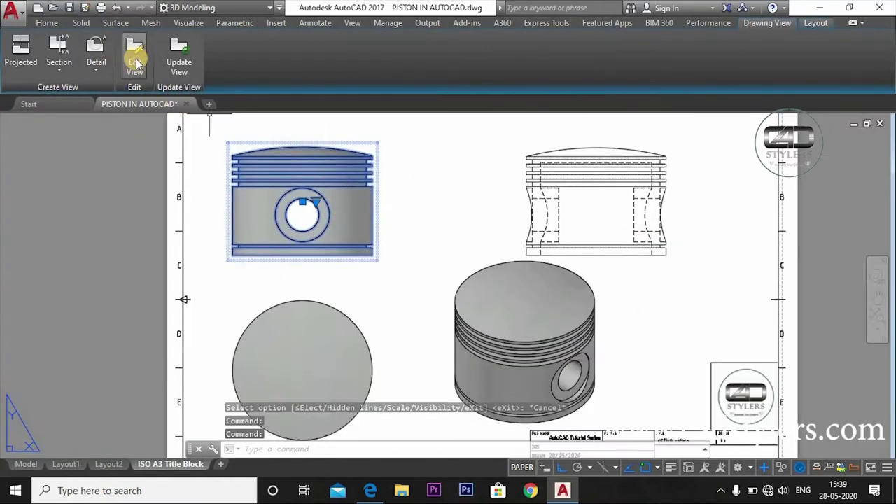
{"action": "left_click", "coordinate": [93, 54]}
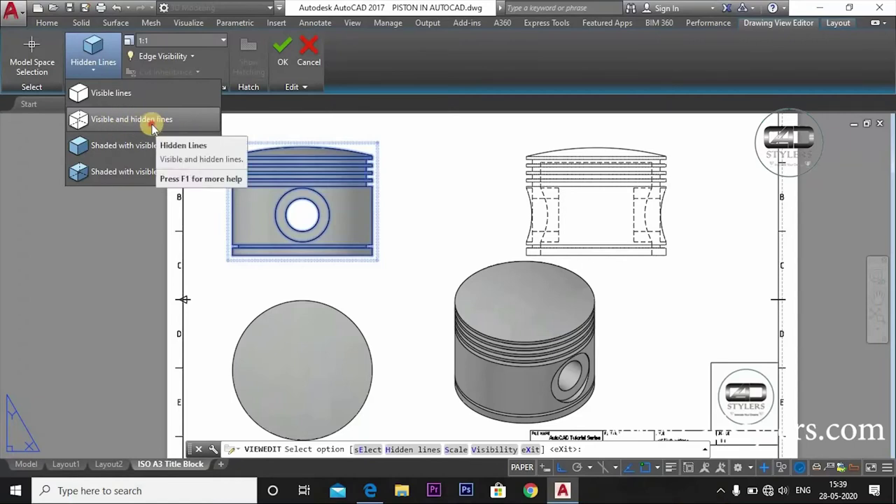
{"action": "left_click", "coordinate": [117, 128]}
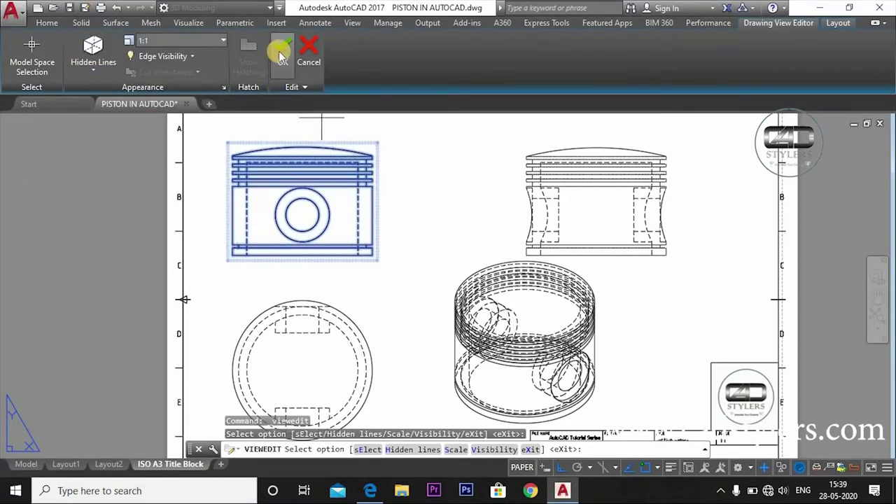
{"action": "left_click", "coordinate": [282, 48]}
Set the isometric piston view back to Shaded with visible lines
{"action": "scroll", "coordinate": [434, 236], "scroll_direction": "down", "scroll_amount": 4}
{"action": "scroll", "coordinate": [480, 194], "scroll_direction": "up", "scroll_amount": 1}
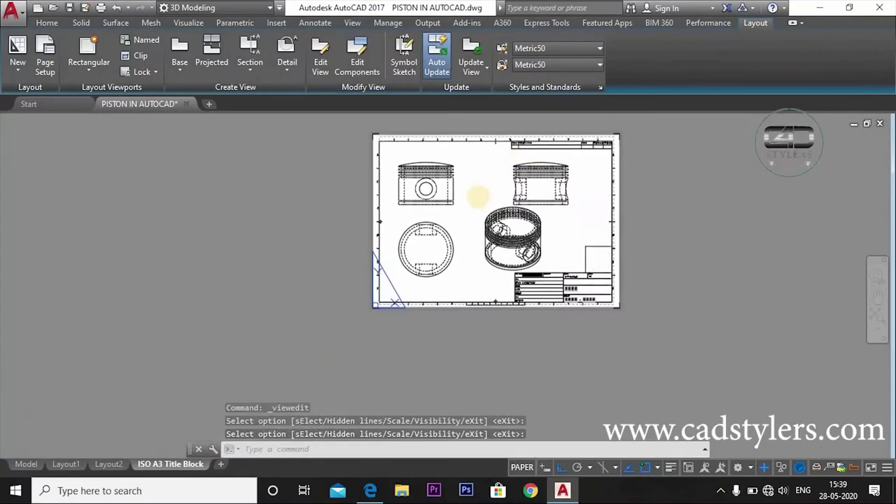
{"action": "scroll", "coordinate": [530, 250], "scroll_direction": "up", "scroll_amount": 1}
{"action": "scroll", "coordinate": [410, 233], "scroll_direction": "up", "scroll_amount": 1}
{"action": "scroll", "coordinate": [445, 248], "scroll_direction": "up", "scroll_amount": 1}
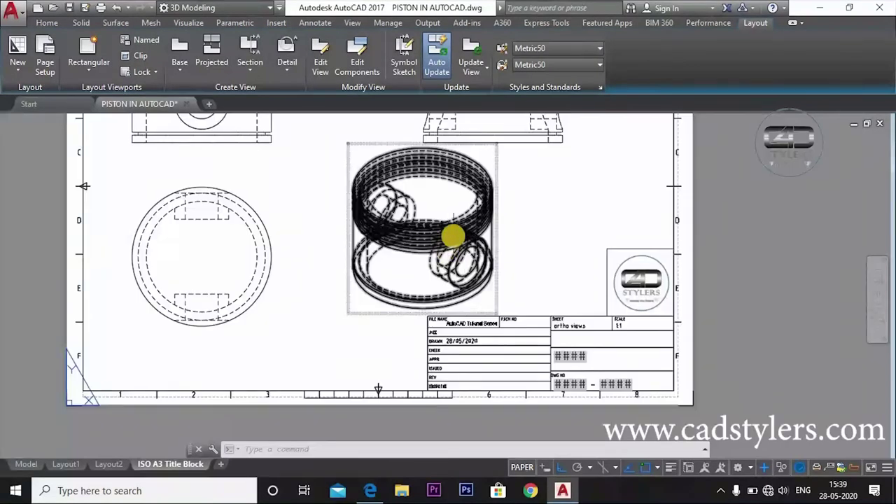
{"action": "left_click", "coordinate": [453, 228]}
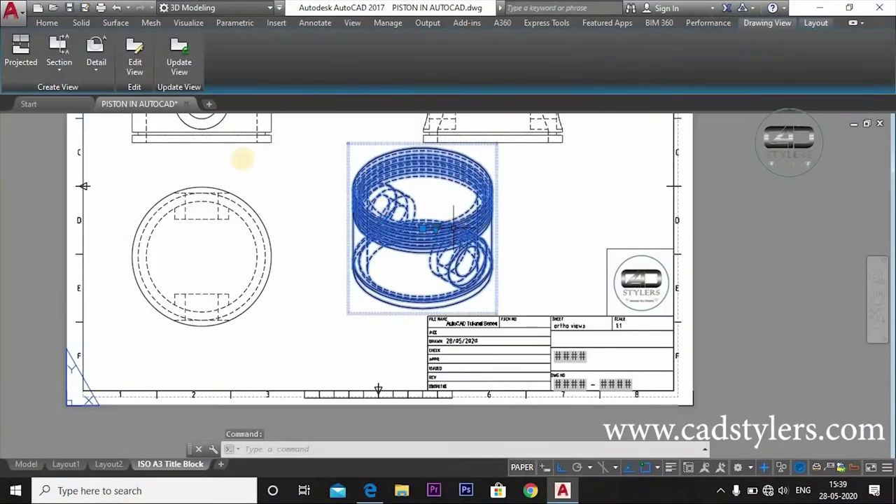
{"action": "left_click", "coordinate": [132, 66]}
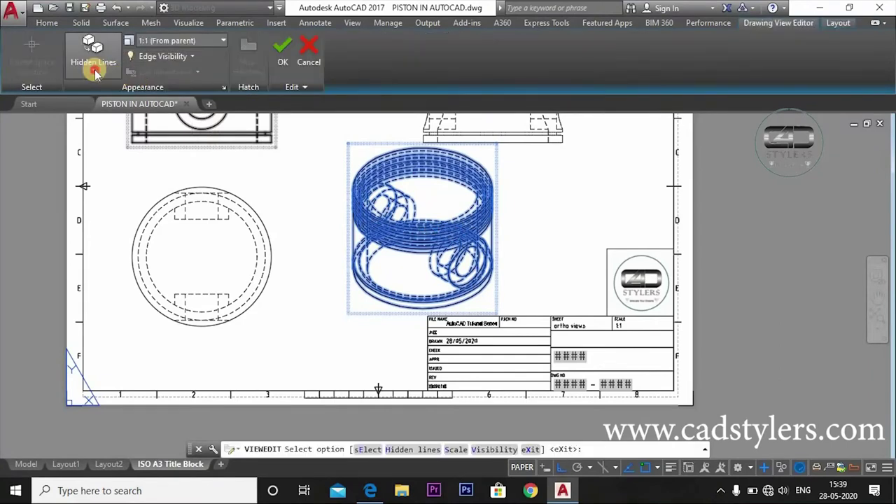
{"action": "left_click", "coordinate": [95, 73]}
{"action": "left_click", "coordinate": [106, 174]}
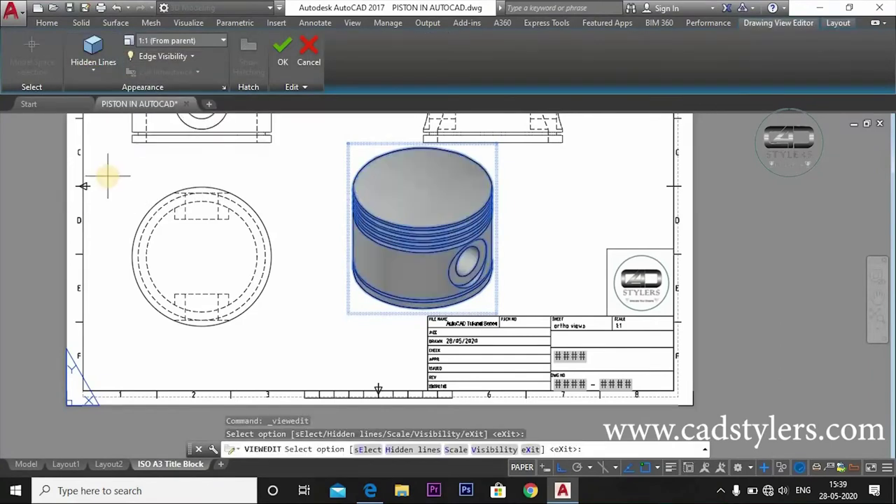
{"action": "left_click", "coordinate": [283, 49]}
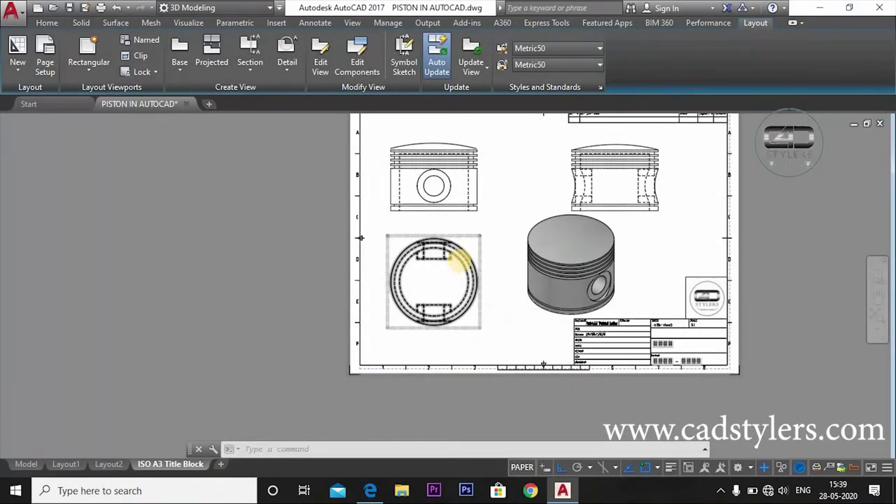
Delete the isometric, circular top and side views, keeping only the front base view
{"action": "scroll", "coordinate": [458, 265], "scroll_direction": "up", "scroll_amount": 3}
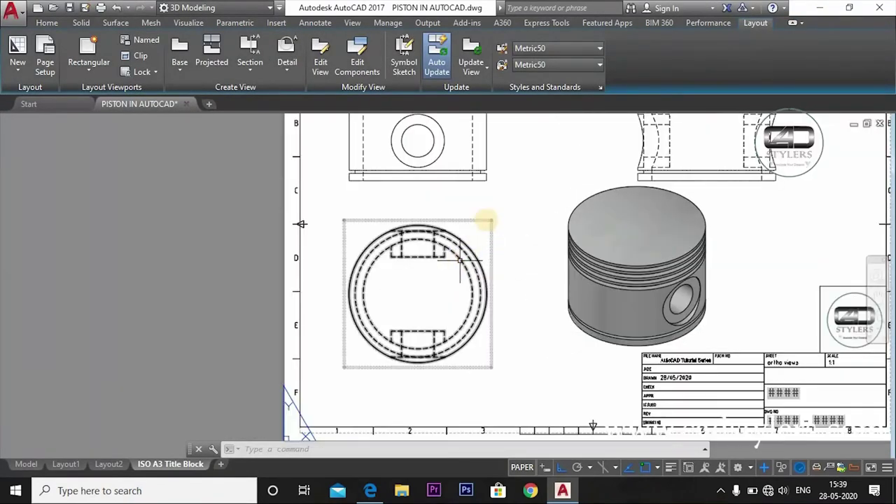
{"action": "middle_click_drag", "start_coordinate": [510, 203], "coordinate": [490, 278]}
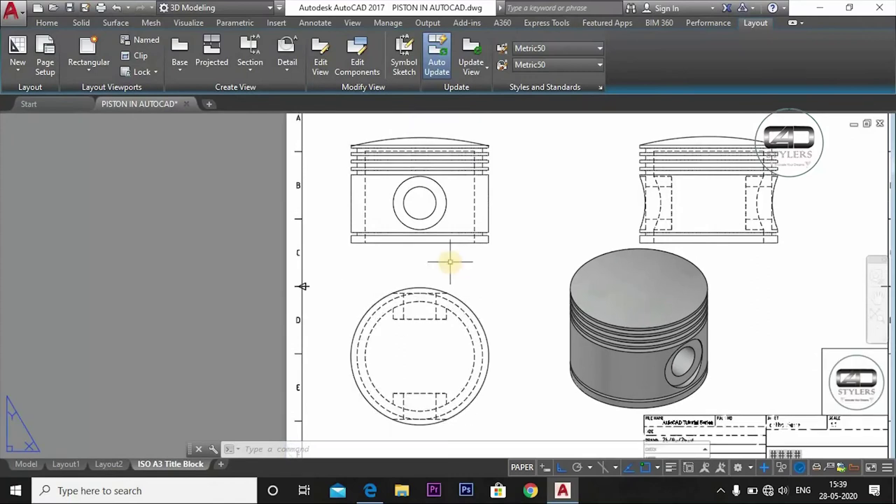
{"action": "scroll", "coordinate": [440, 235], "scroll_direction": "down", "scroll_amount": 2}
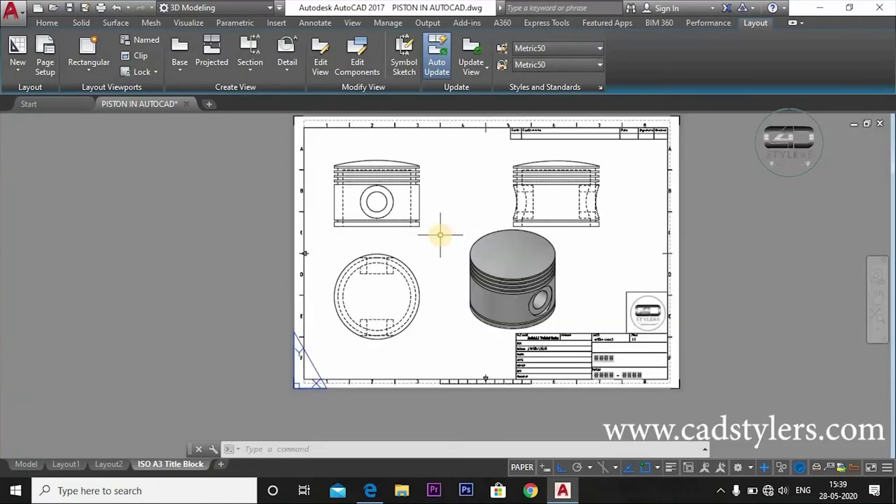
{"action": "left_click", "coordinate": [527, 267]}
{"action": "key", "text": "Delete"}
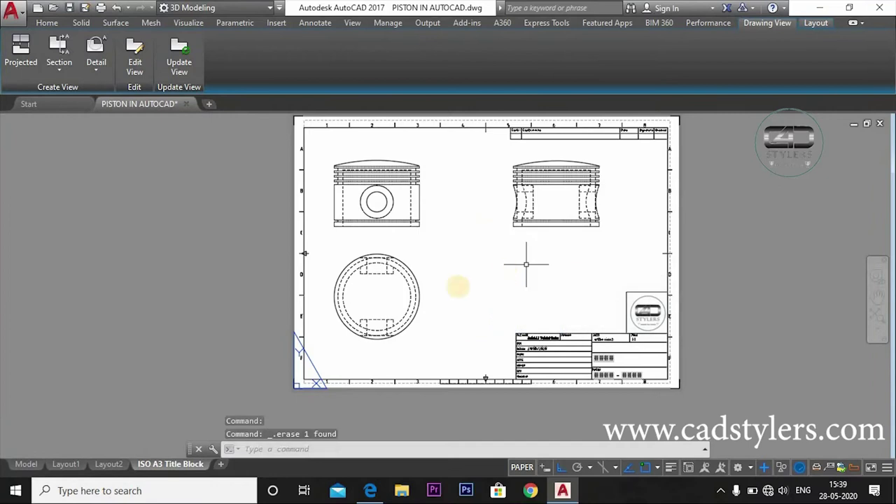
{"action": "left_click", "coordinate": [406, 286]}
{"action": "key", "text": "Delete"}
{"action": "left_click", "coordinate": [536, 217]}
{"action": "key", "text": "Delete"}
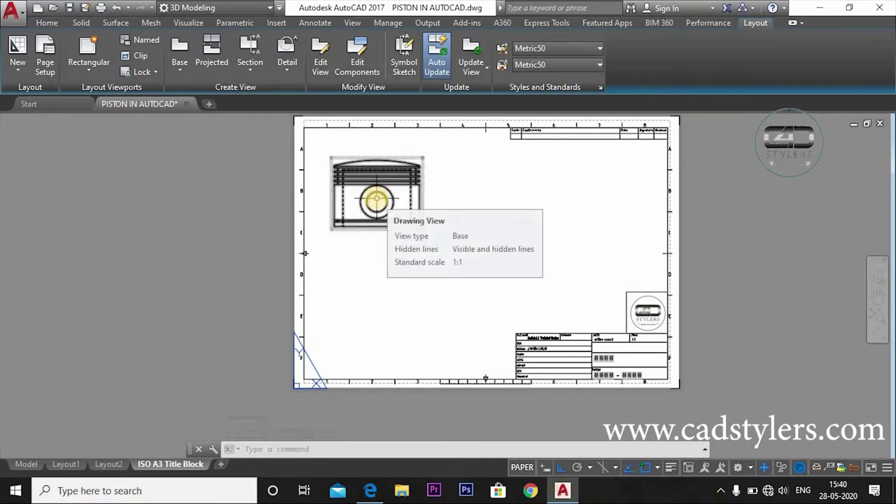
Start a full section on the front view with a vertical cutting line through its centre
{"action": "left_click", "coordinate": [255, 56]}
{"action": "left_click", "coordinate": [250, 71]}
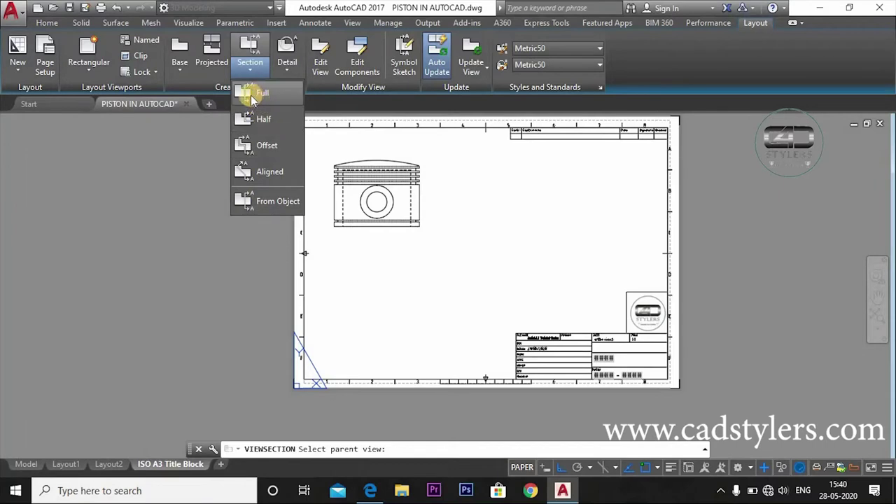
{"action": "left_click", "coordinate": [263, 101]}
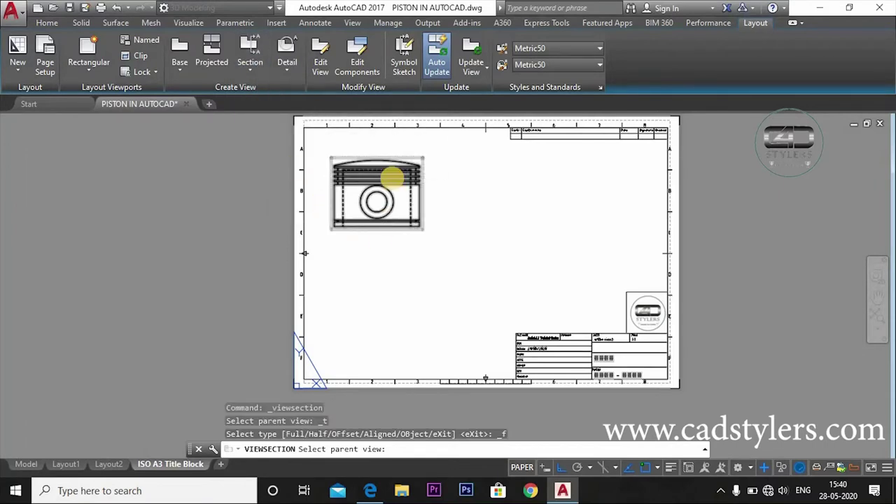
{"action": "left_click", "coordinate": [392, 178]}
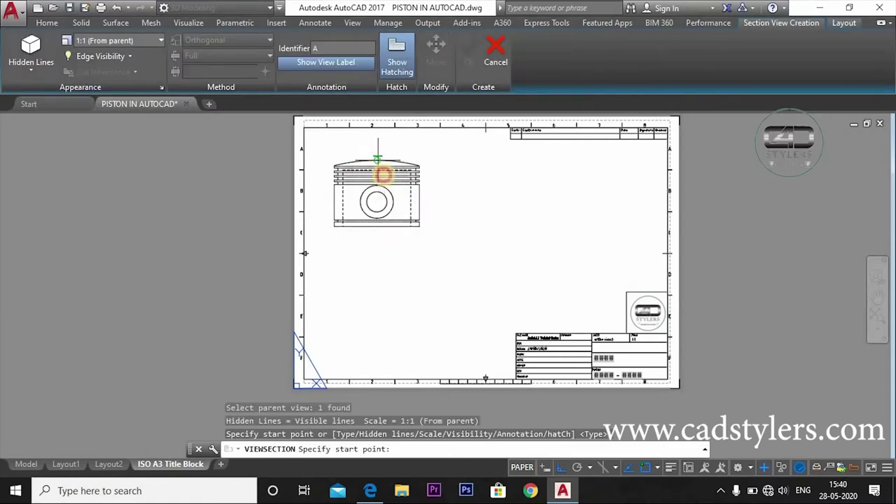
{"action": "left_click", "coordinate": [378, 161]}
{"action": "scroll", "coordinate": [377, 227], "scroll_direction": "up", "scroll_amount": 3}
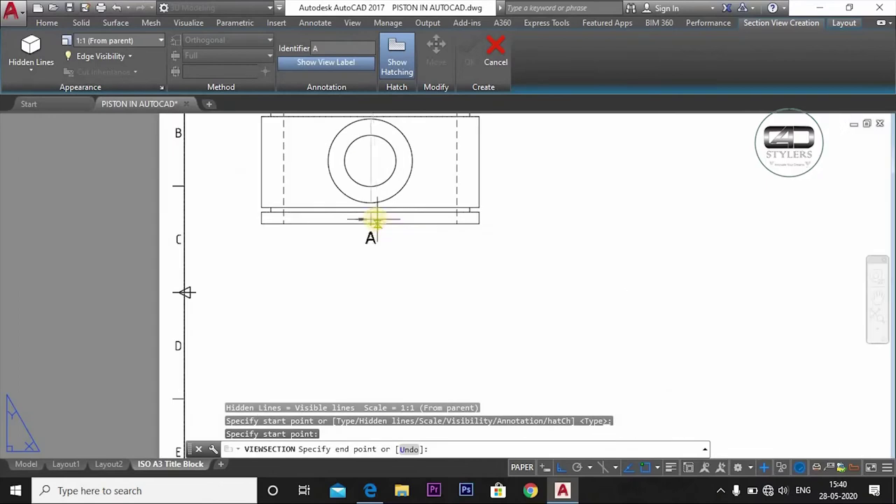
{"action": "left_click", "coordinate": [371, 224]}
{"action": "scroll", "coordinate": [371, 224], "scroll_direction": "down", "scroll_amount": 3}
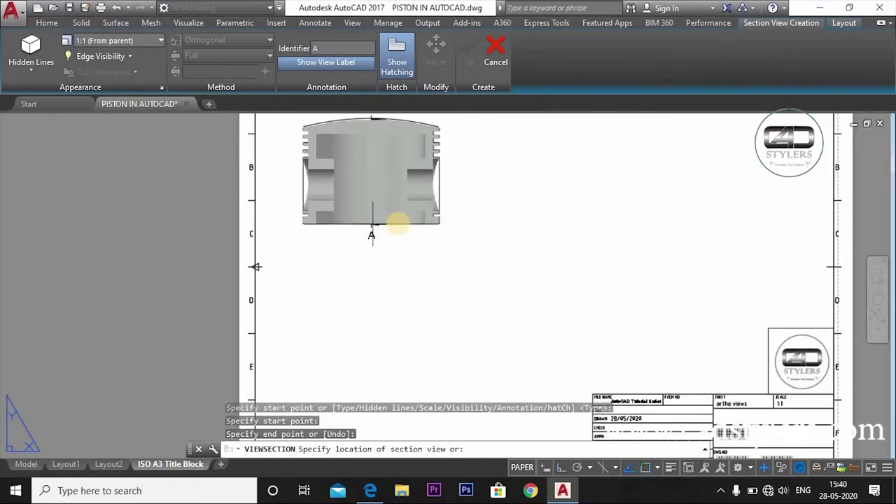
Place the hatched section A-A to the right of the front view and finish it
{"action": "middle_click_drag", "start_coordinate": [628, 215], "coordinate": [536, 246]}
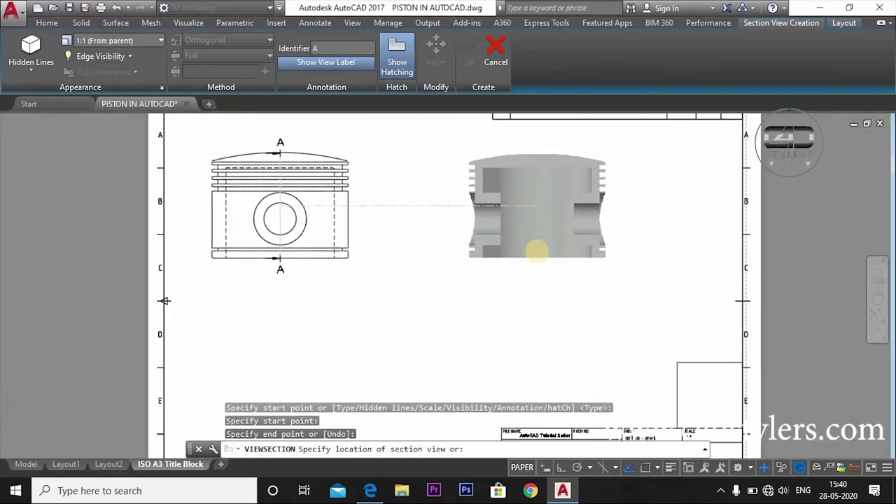
{"action": "left_click", "coordinate": [536, 241]}
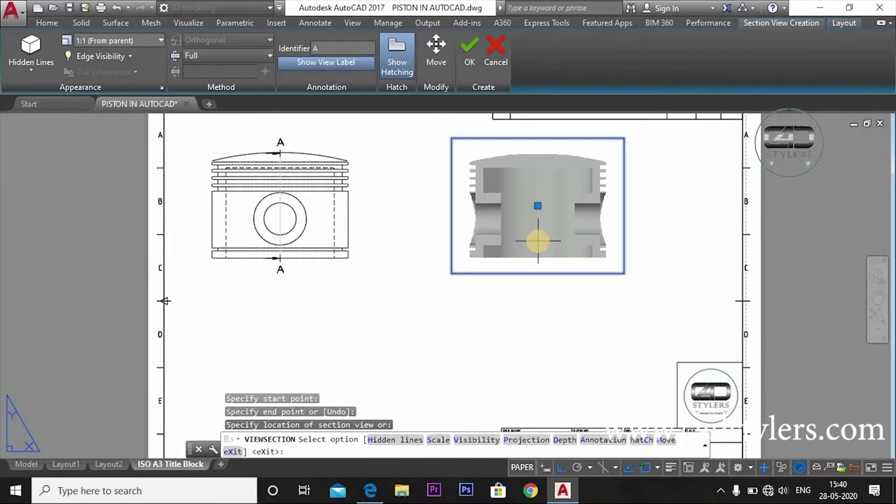
{"action": "left_click", "coordinate": [469, 50]}
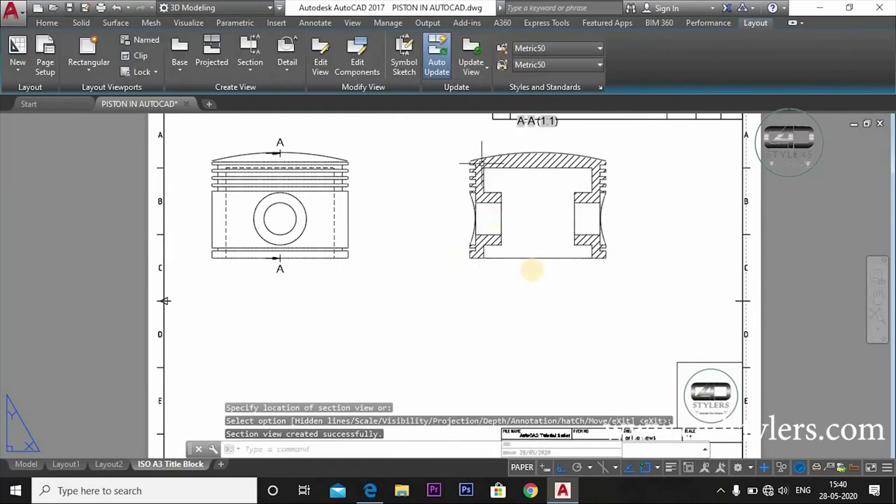
{"action": "scroll", "coordinate": [539, 239], "scroll_direction": "up", "scroll_amount": 2}
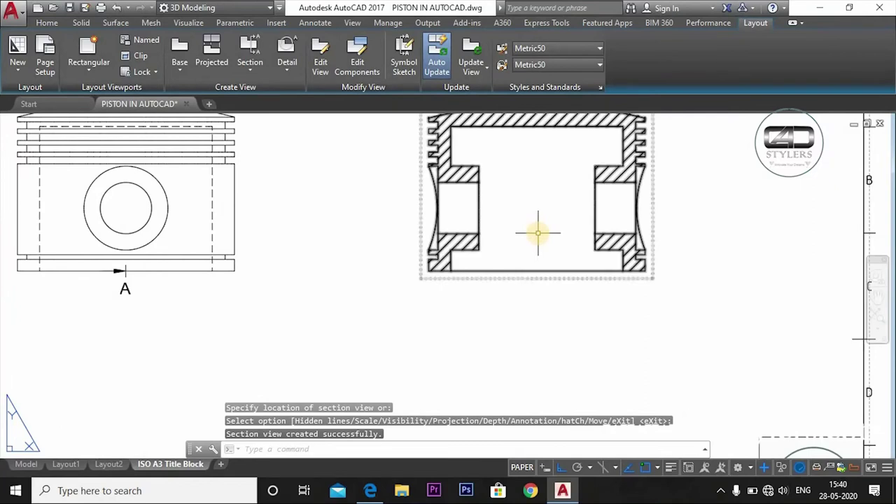
{"action": "scroll", "coordinate": [537, 237], "scroll_direction": "down", "scroll_amount": 2}
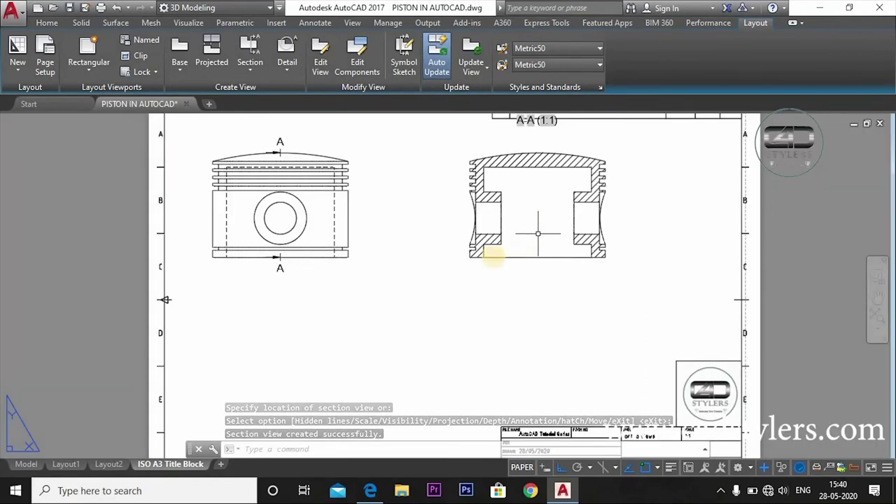
{"action": "middle_click_drag", "start_coordinate": [516, 320], "coordinate": [537, 384]}
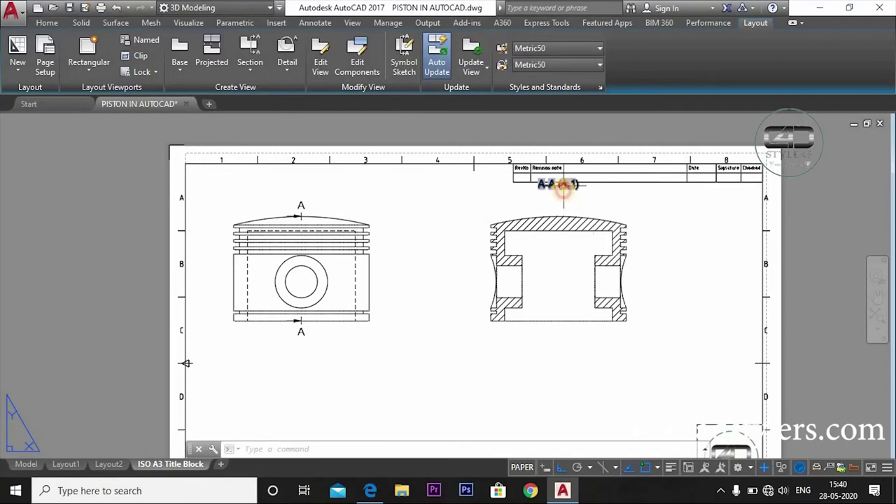
Move the A-A (1:1) label down beneath the section view
{"action": "left_click", "coordinate": [562, 187]}
{"action": "left_click", "coordinate": [558, 188]}
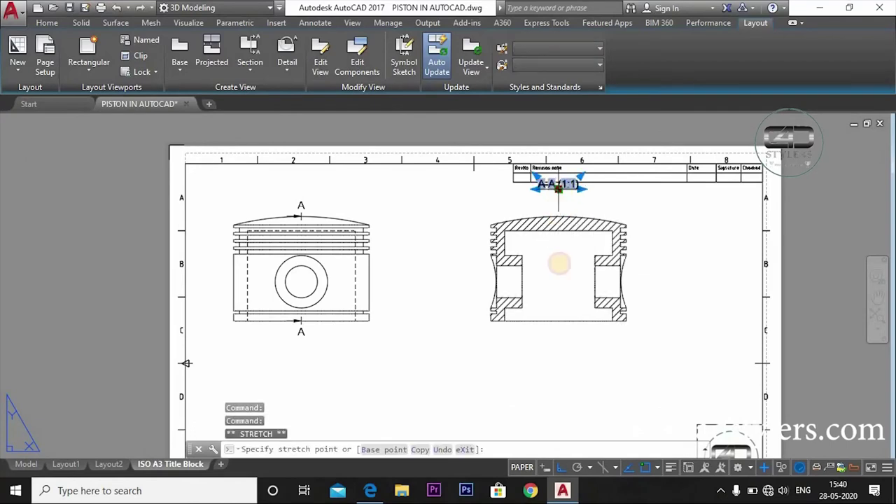
{"action": "left_click", "coordinate": [561, 333]}
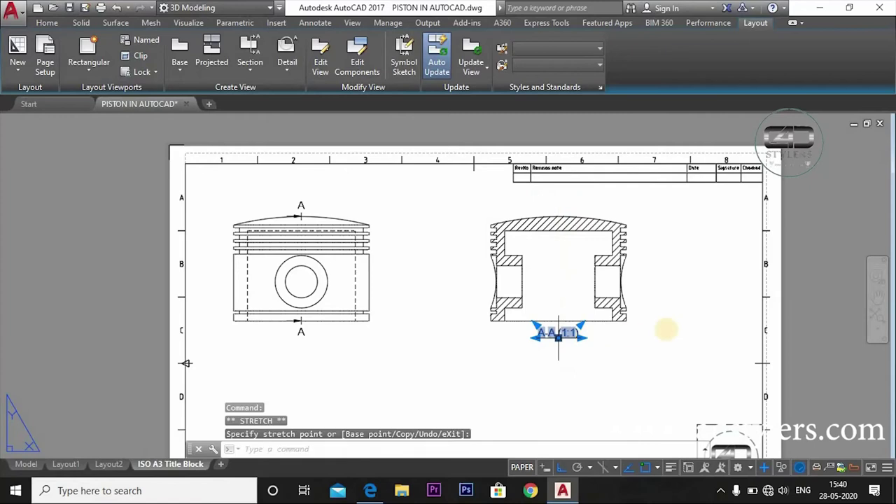
{"action": "scroll", "coordinate": [497, 240], "scroll_direction": "up", "scroll_amount": 5}
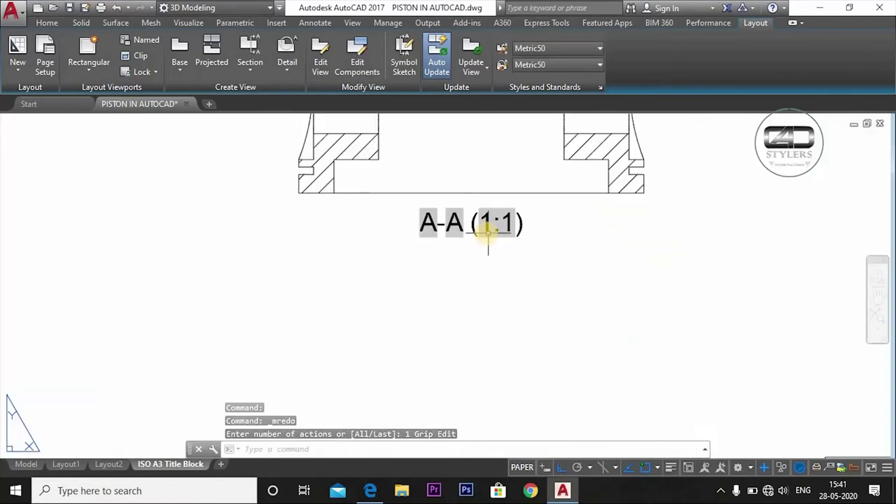
Retype the label's 1:1 scale and both A letters so it reads A-A (1:1)
{"action": "left_click", "coordinate": [491, 222]}
{"action": "double_click", "coordinate": [491, 222]}
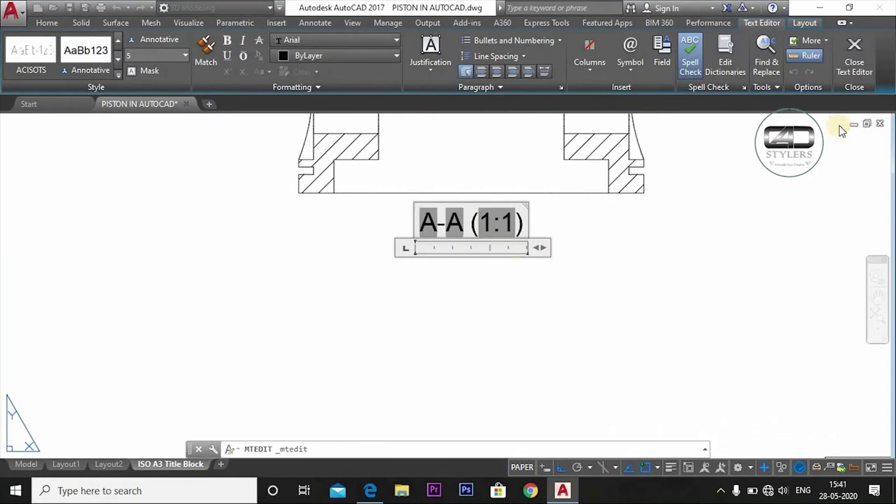
{"action": "key", "text": "BackSpace"}
{"action": "type", "text": "1:1"}
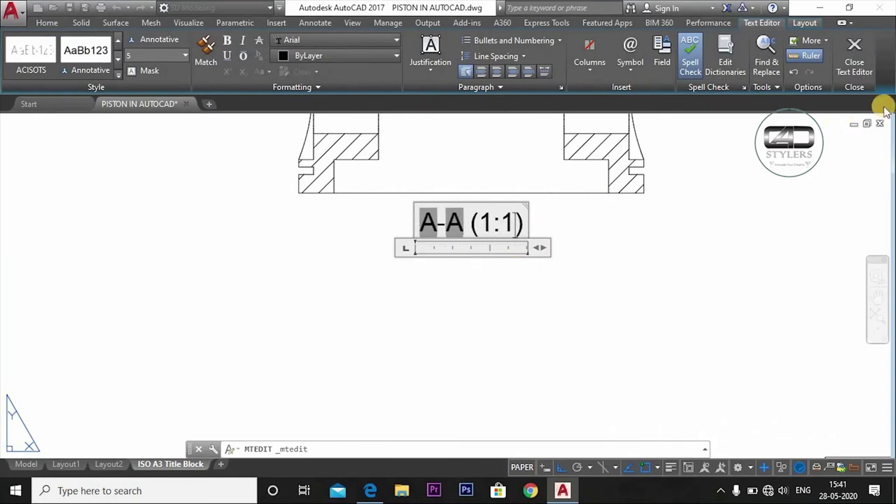
{"action": "double_click", "coordinate": [463, 226]}
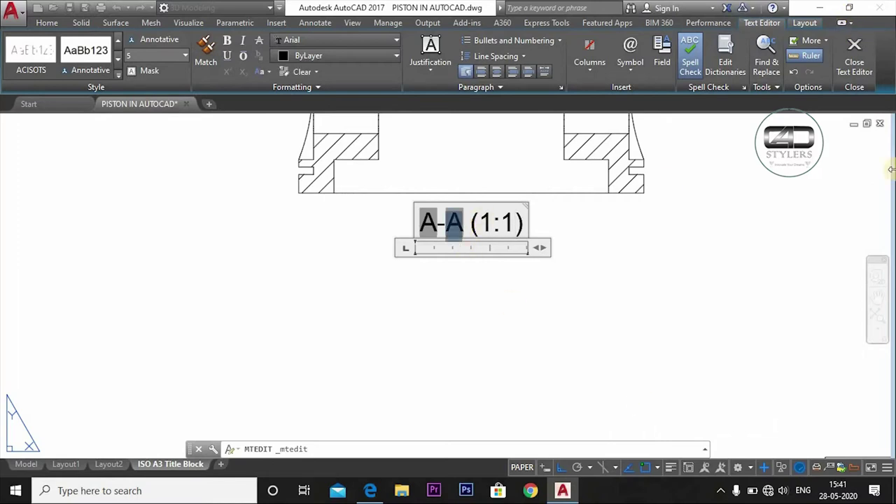
{"action": "key", "text": "BackSpace"}
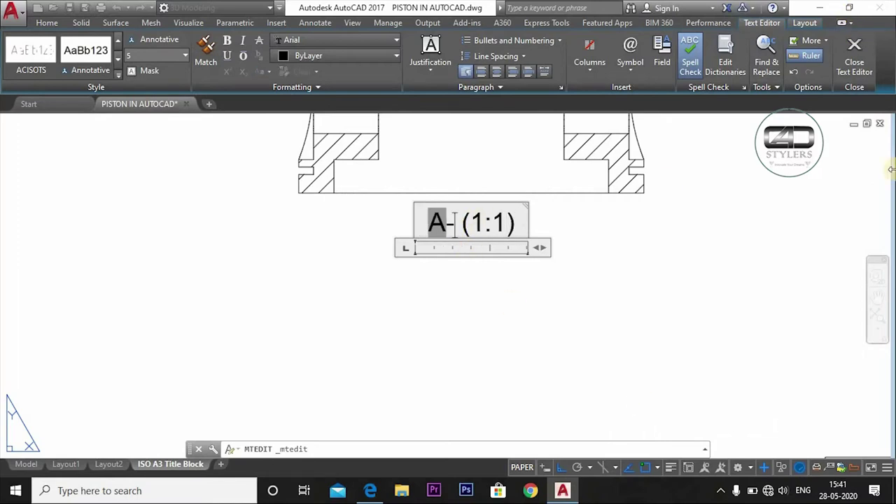
{"action": "type", "text": "A"}
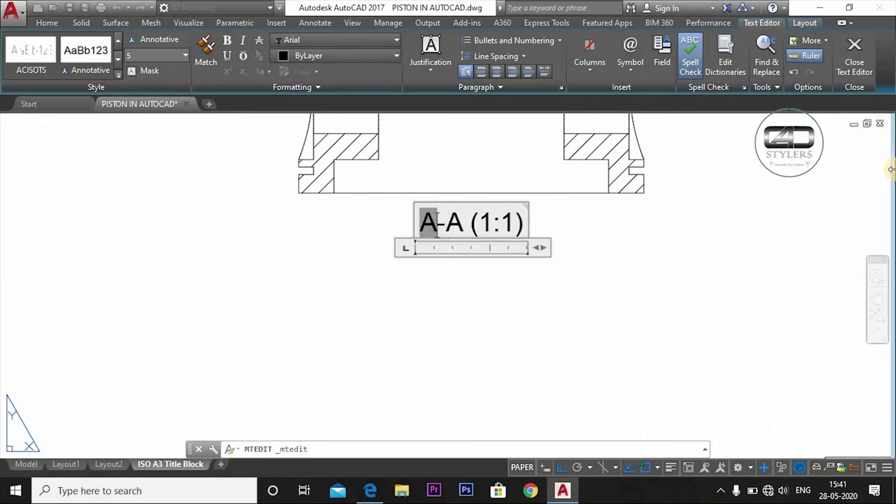
{"action": "key", "text": "BackSpace"}
{"action": "type", "text": "A"}
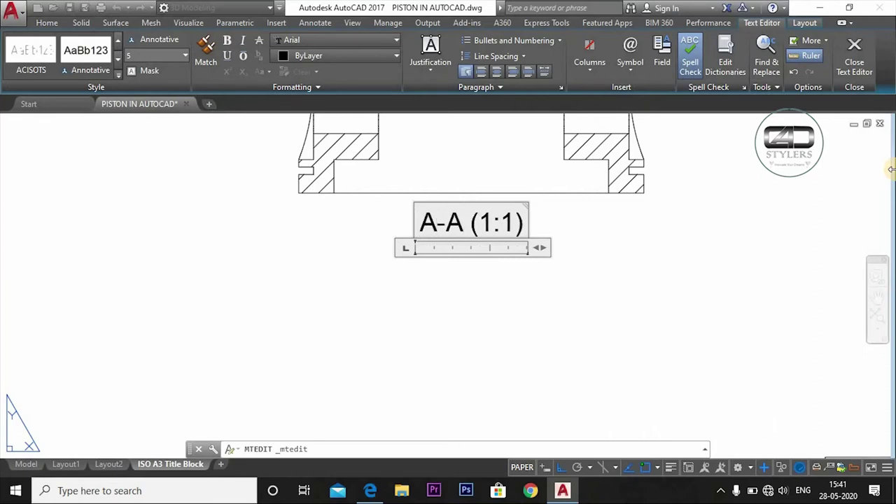
{"action": "left_click", "coordinate": [850, 65]}
{"action": "scroll", "coordinate": [457, 287], "scroll_direction": "down", "scroll_amount": 4}
{"action": "scroll", "coordinate": [459, 283], "scroll_direction": "down", "scroll_amount": 1}
{"action": "scroll", "coordinate": [460, 283], "scroll_direction": "up", "scroll_amount": 4}
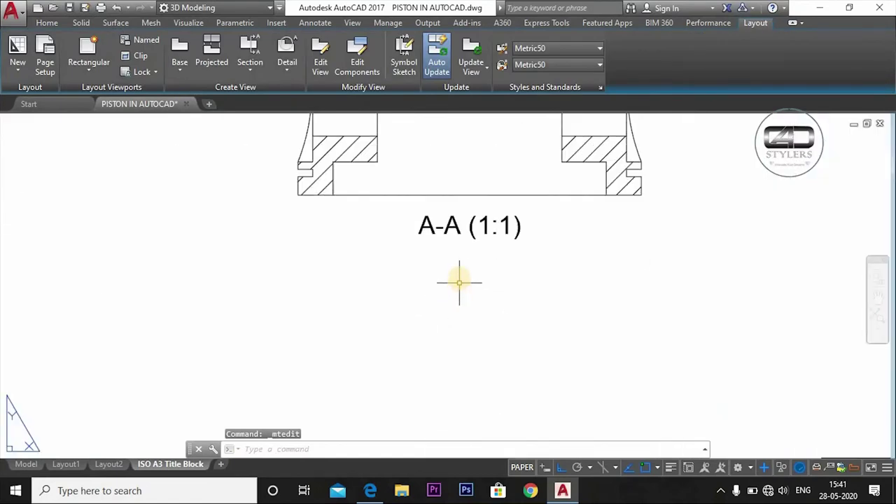
Pan the sheet, then open and dismiss the Base view options without creating a view
{"action": "scroll", "coordinate": [535, 273], "scroll_direction": "down", "scroll_amount": 5}
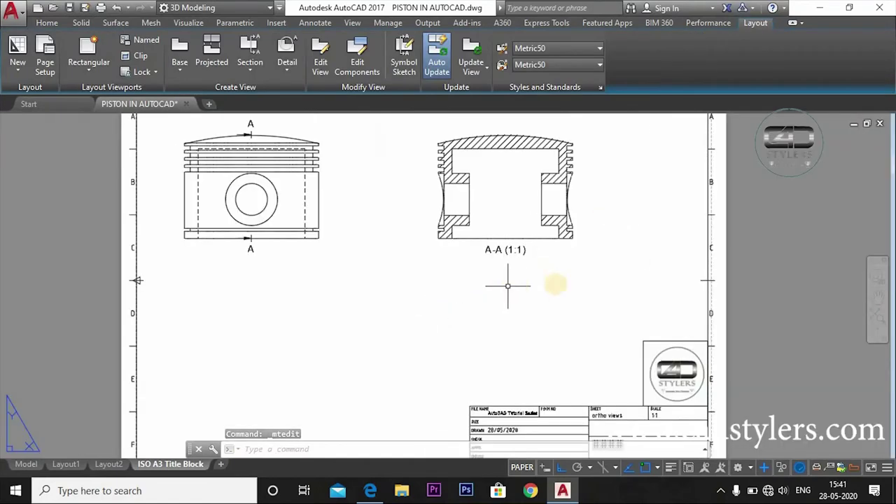
{"action": "scroll", "coordinate": [606, 303], "scroll_direction": "up", "scroll_amount": 1}
{"action": "middle_click_drag", "start_coordinate": [498, 308], "coordinate": [573, 300]}
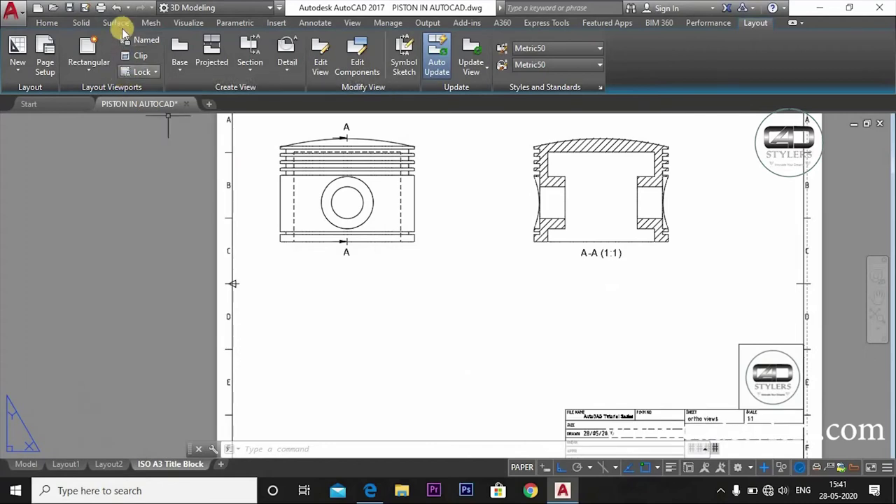
{"action": "left_click", "coordinate": [352, 204]}
{"action": "key", "text": "Escape"}
{"action": "left_click", "coordinate": [175, 72]}
{"action": "left_click", "coordinate": [193, 133]}
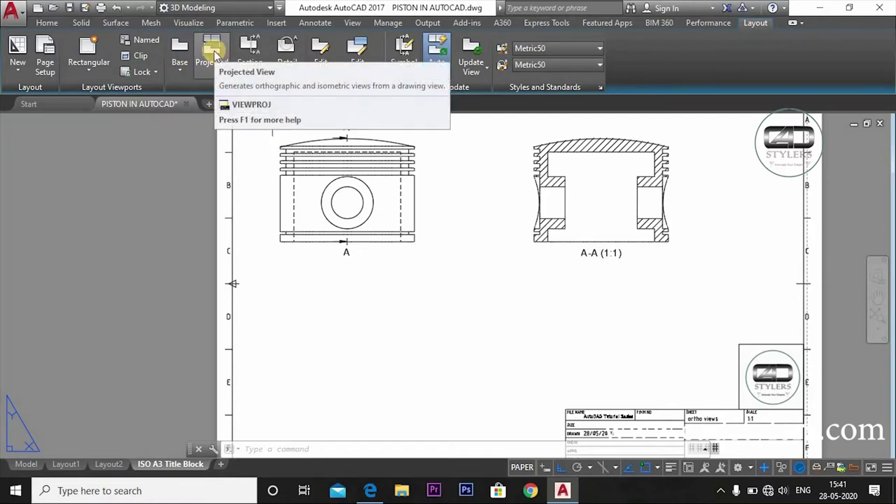
Project a top view from the front view, placed directly below it
{"action": "left_click", "coordinate": [213, 53]}
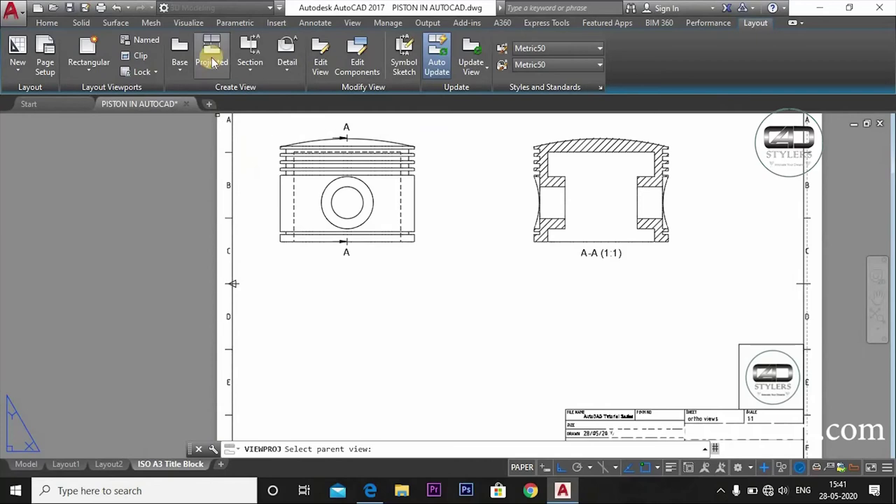
{"action": "left_click", "coordinate": [345, 205]}
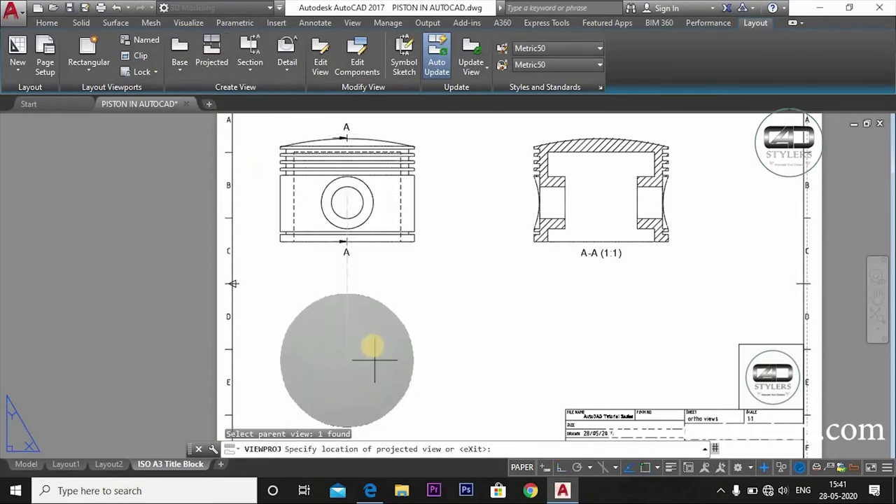
{"action": "left_click", "coordinate": [373, 341]}
{"action": "middle_click_drag", "start_coordinate": [373, 341], "coordinate": [388, 291]}
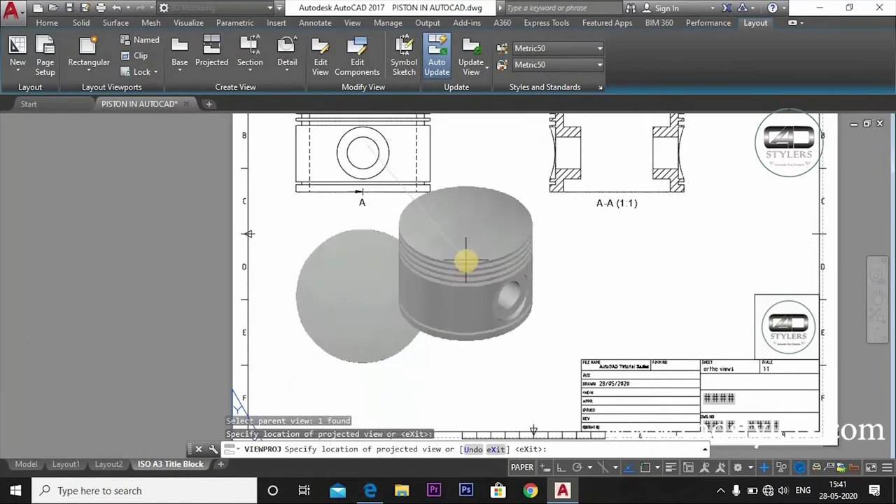
{"action": "right_click", "coordinate": [466, 263]}
{"action": "left_click", "coordinate": [520, 270]}
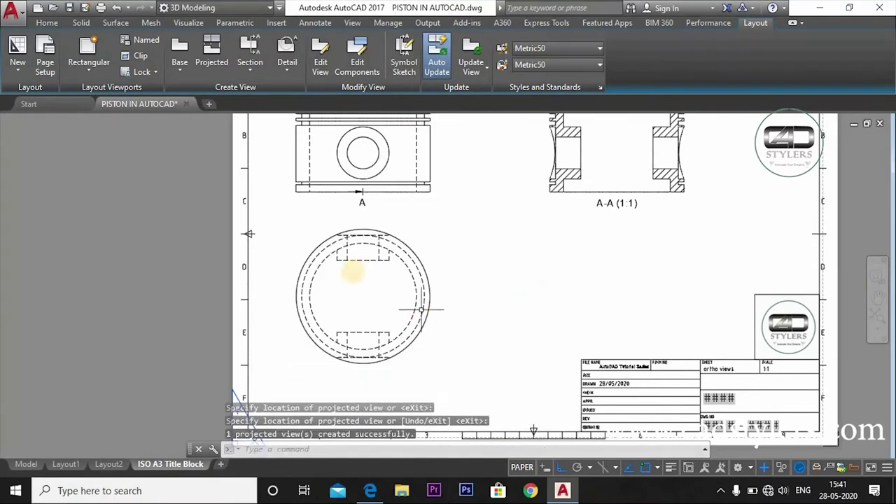
{"action": "scroll", "coordinate": [355, 266], "scroll_direction": "up", "scroll_amount": 2}
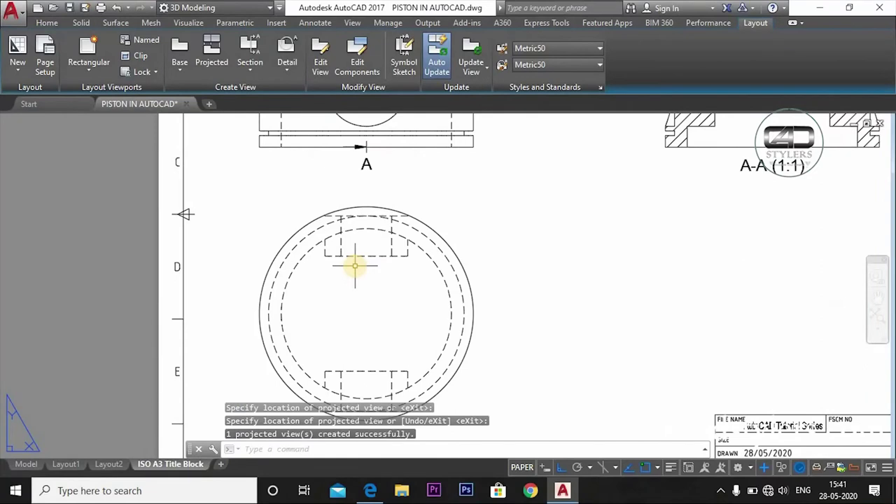
{"action": "scroll", "coordinate": [355, 266], "scroll_direction": "down", "scroll_amount": 2}
{"action": "scroll", "coordinate": [455, 255], "scroll_direction": "up", "scroll_amount": 1}
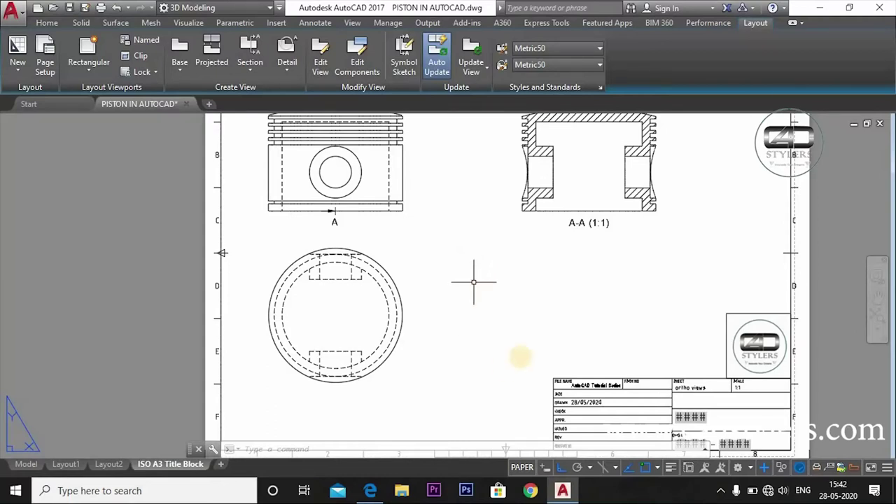
Create circular detail view B of the front view's lower-right corner, placed right of the top view
{"action": "left_click", "coordinate": [290, 54]}
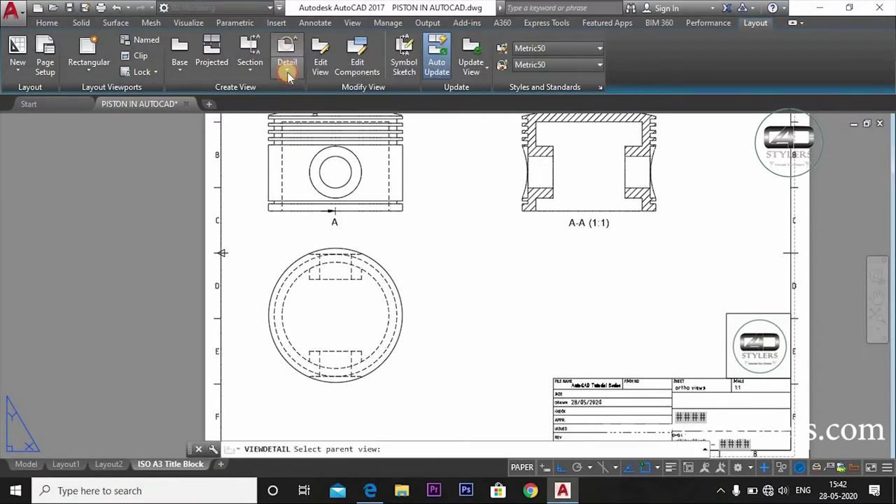
{"action": "left_click", "coordinate": [288, 74]}
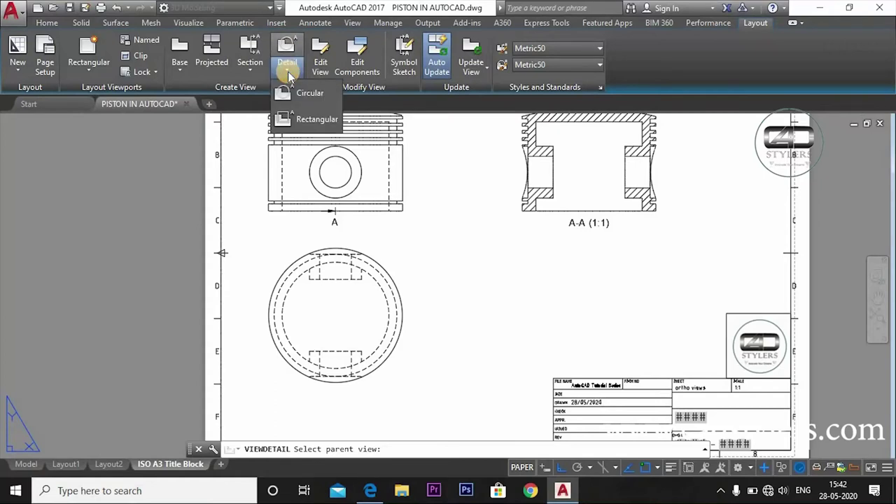
{"action": "left_click", "coordinate": [310, 100]}
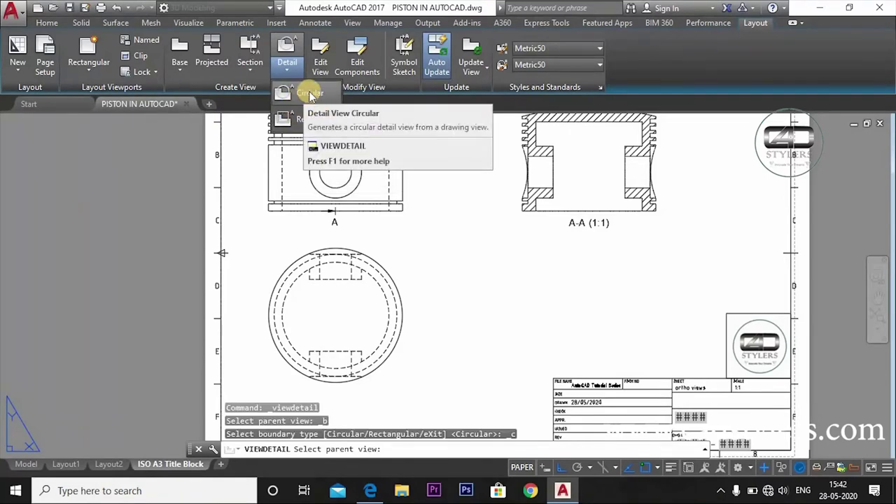
{"action": "left_click", "coordinate": [311, 95]}
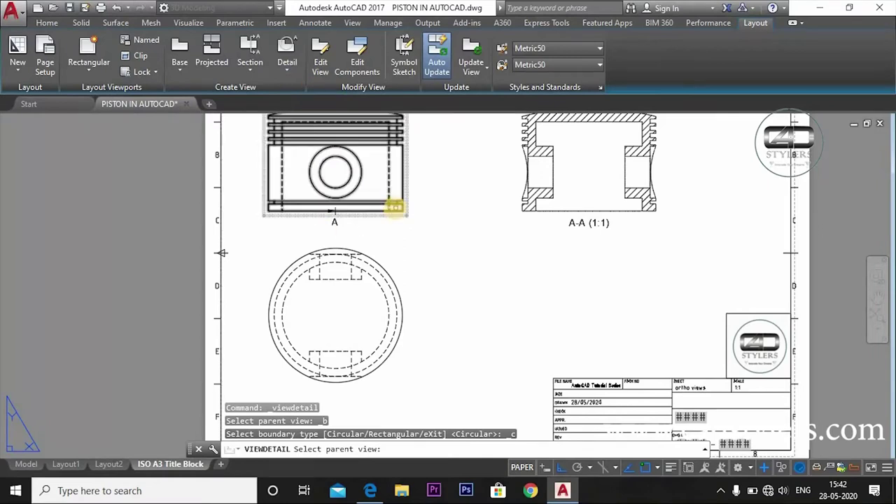
{"action": "left_click", "coordinate": [395, 208]}
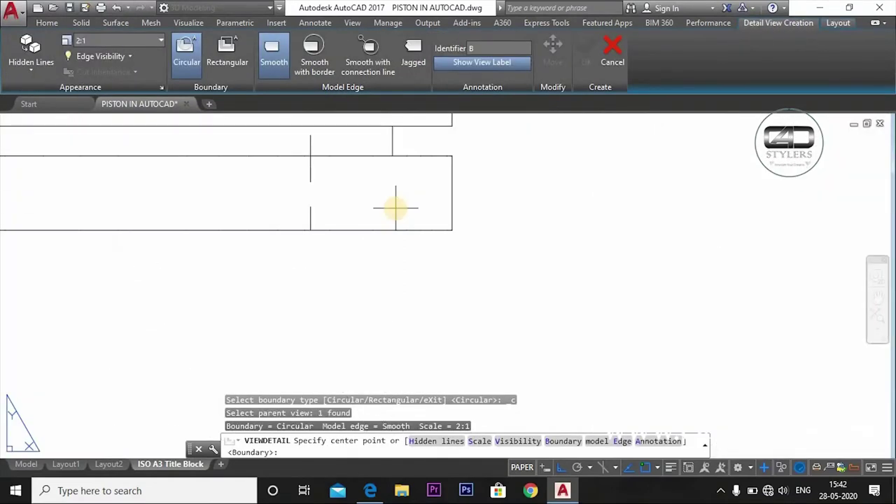
{"action": "scroll", "coordinate": [395, 208], "scroll_direction": "down", "scroll_amount": 3}
{"action": "left_click", "coordinate": [418, 217]}
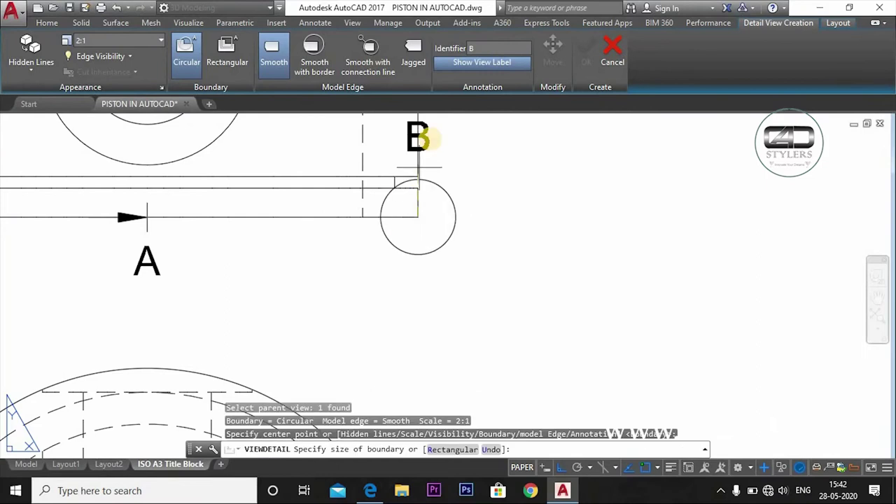
{"action": "left_click", "coordinate": [431, 139]}
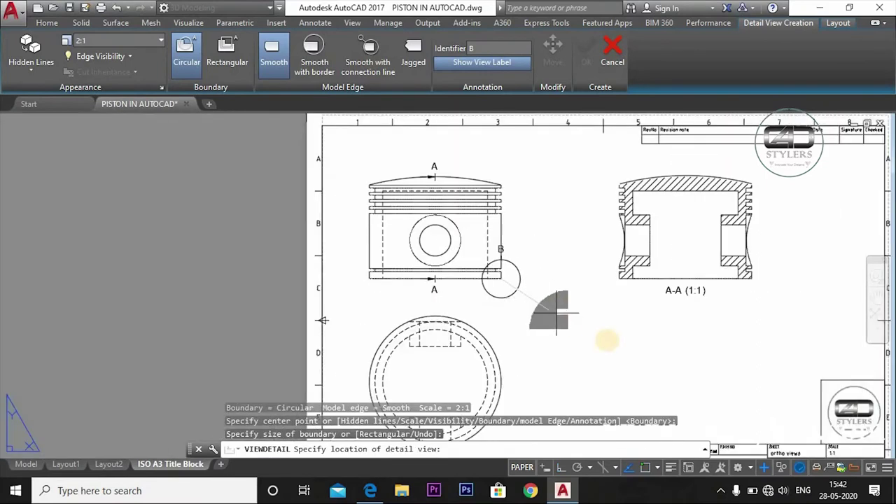
{"action": "middle_click_drag", "start_coordinate": [557, 314], "coordinate": [459, 253]}
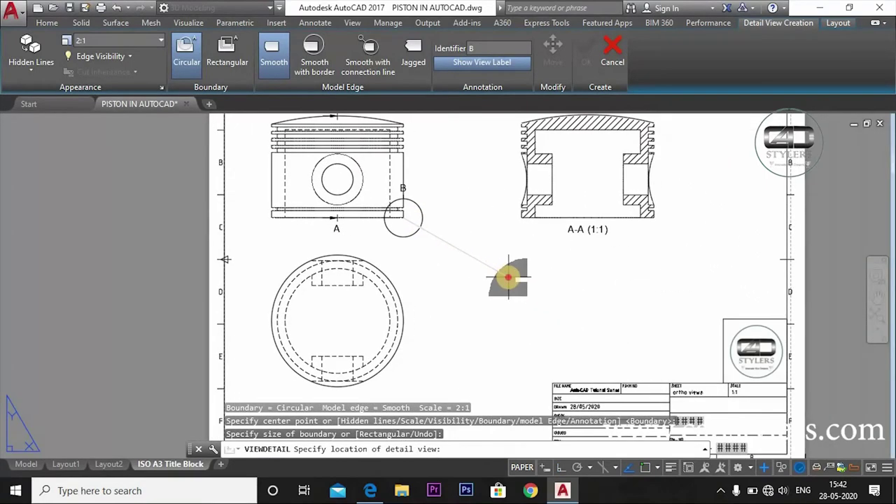
{"action": "left_click", "coordinate": [510, 277]}
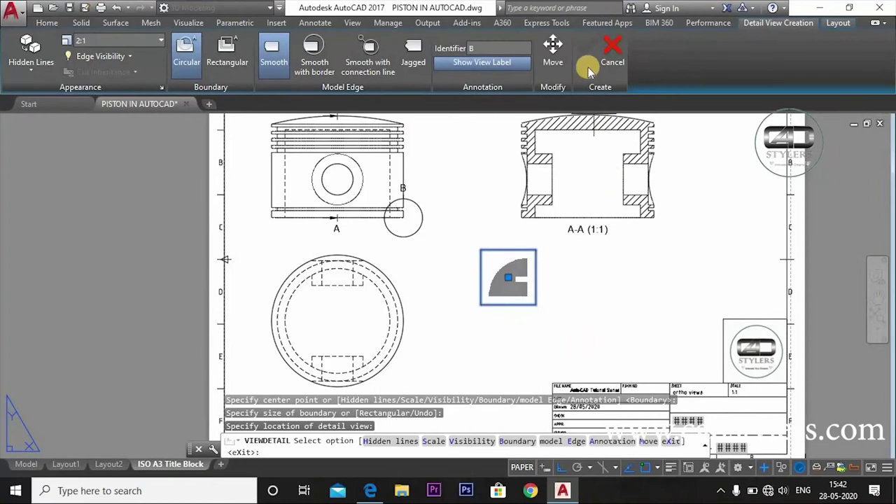
{"action": "key", "text": "Return"}
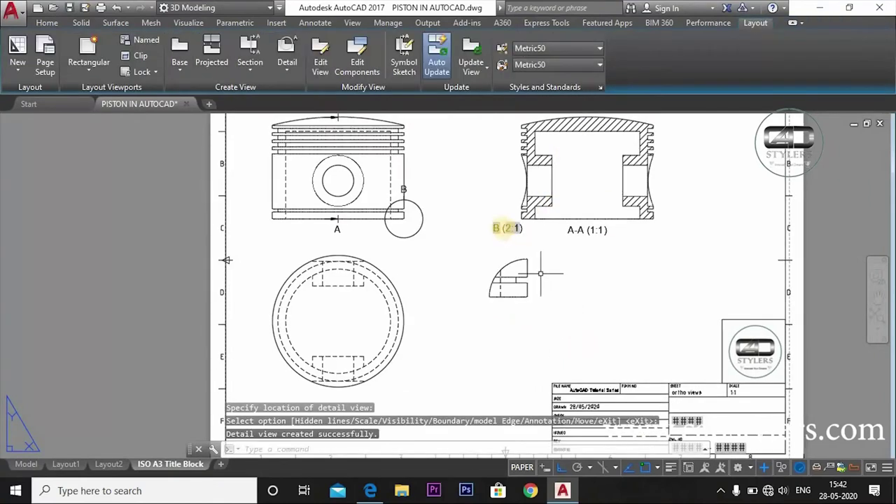
Move the B (2:1) label beneath the detail view and check its text
{"action": "left_click", "coordinate": [502, 227]}
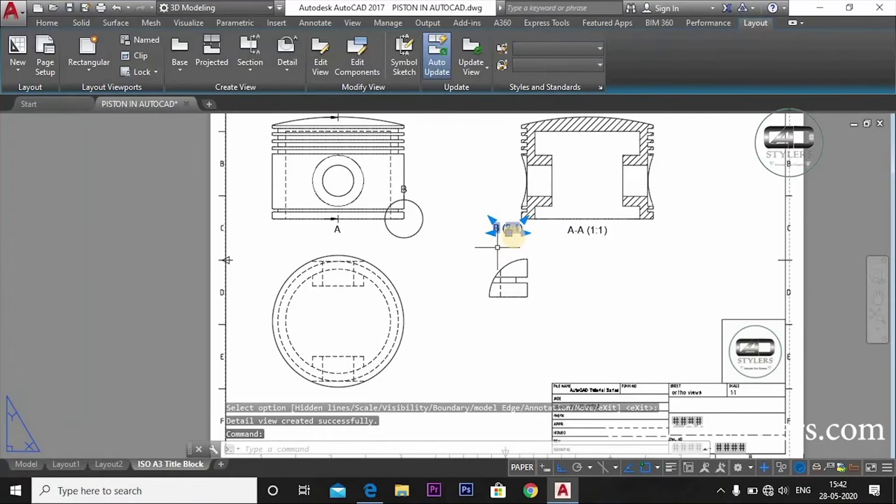
{"action": "left_click", "coordinate": [507, 229]}
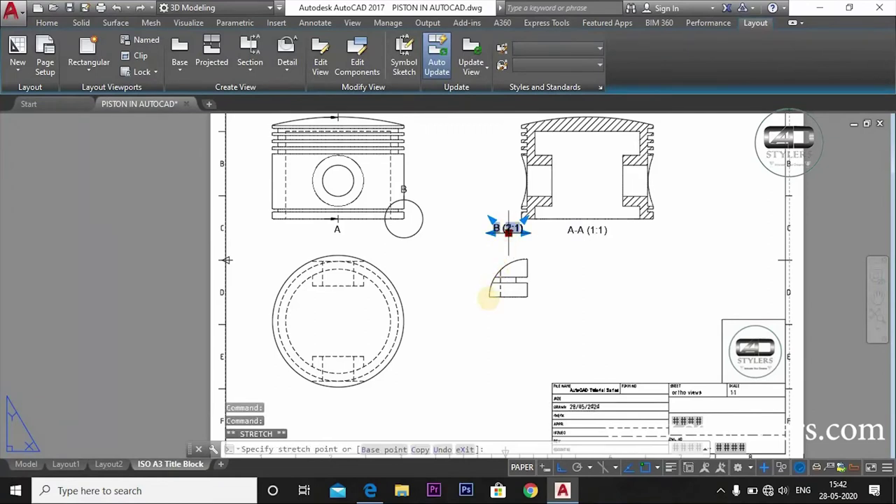
{"action": "left_click", "coordinate": [483, 322]}
{"action": "double_click", "coordinate": [518, 316]}
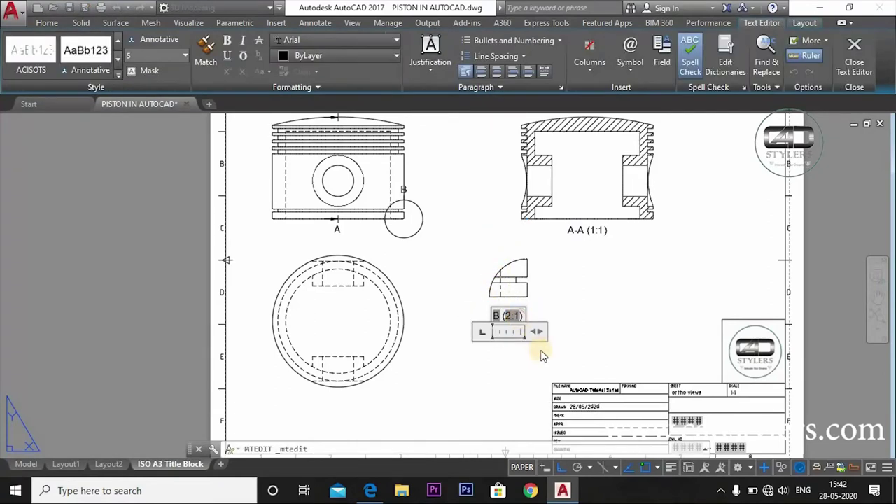
{"action": "left_click", "coordinate": [456, 352]}
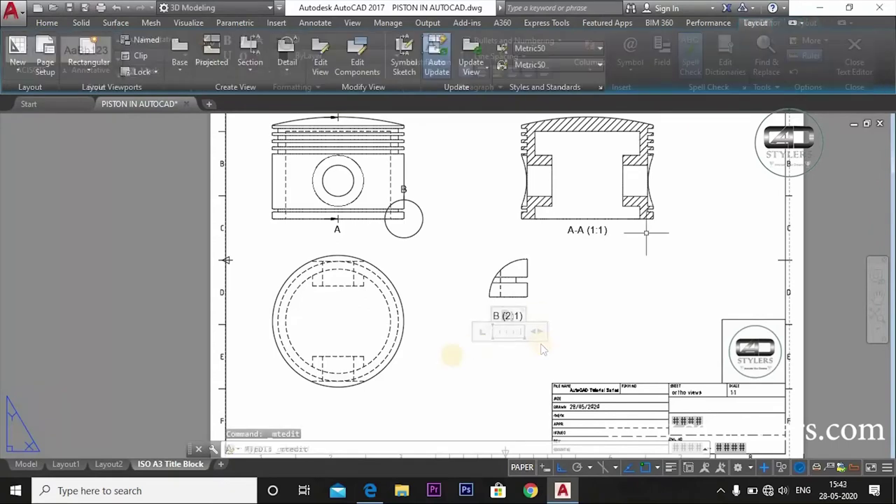
{"action": "scroll", "coordinate": [487, 343], "scroll_direction": "up", "scroll_amount": 2}
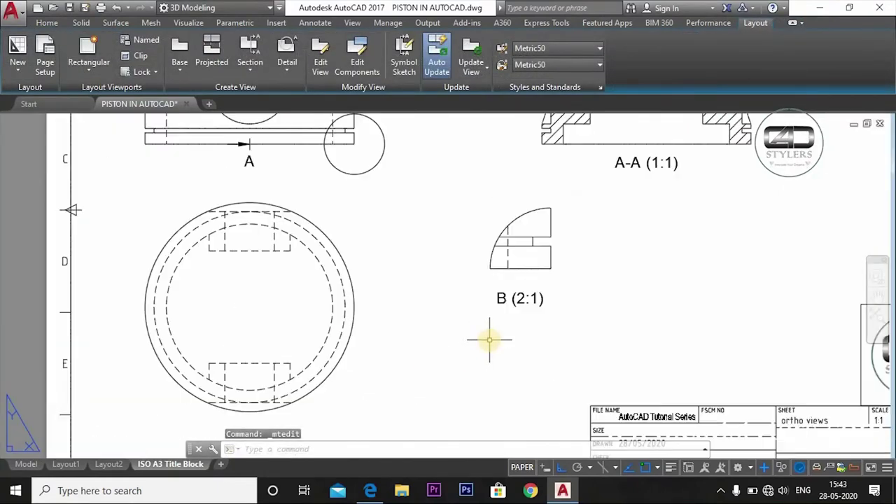
Zoom to see the whole A3 layout and switch to the Annotate tools
{"action": "scroll", "coordinate": [489, 340], "scroll_direction": "down", "scroll_amount": 4}
{"action": "scroll", "coordinate": [466, 311], "scroll_direction": "up", "scroll_amount": 2}
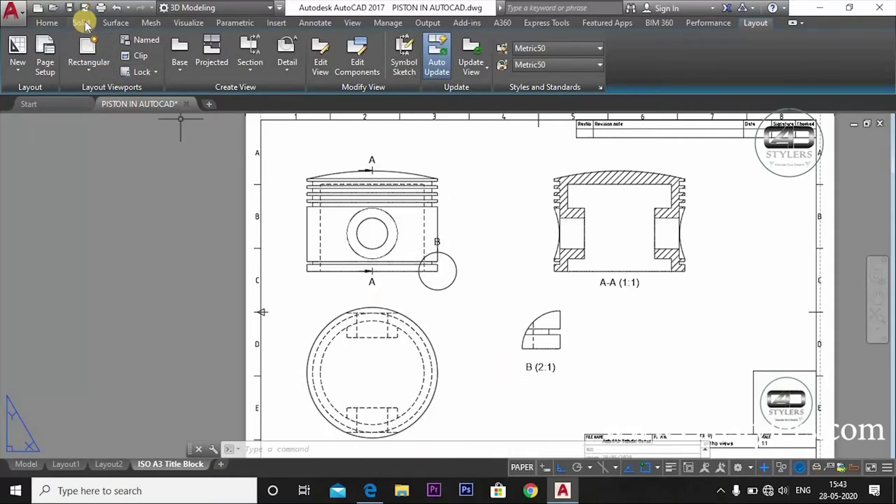
{"action": "left_click", "coordinate": [316, 24]}
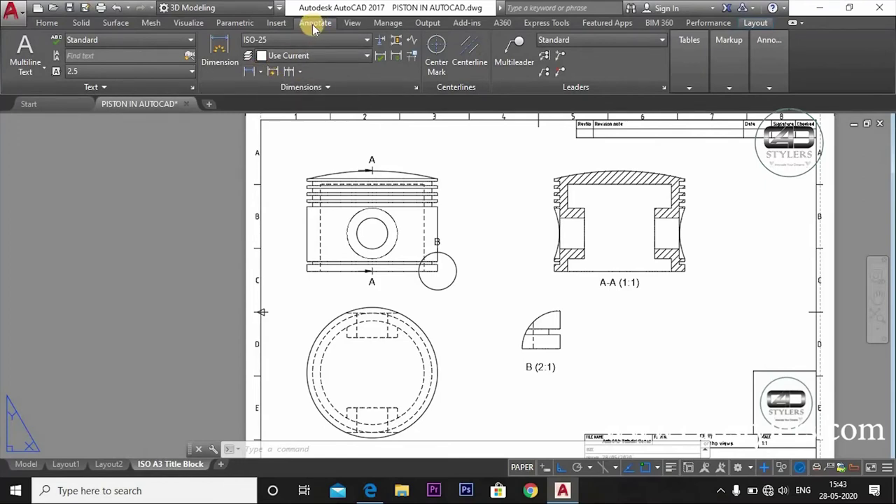
Add the 74 and 85 linear width dimensions across the base of section A-A
{"action": "left_click", "coordinate": [260, 72]}
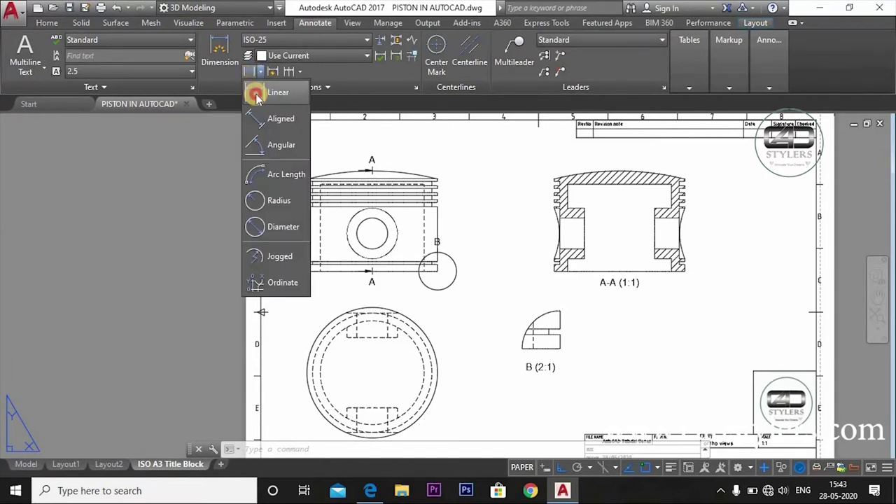
{"action": "left_click", "coordinate": [257, 93]}
{"action": "scroll", "coordinate": [350, 260], "scroll_direction": "up", "scroll_amount": 2}
{"action": "scroll", "coordinate": [348, 261], "scroll_direction": "up", "scroll_amount": 2}
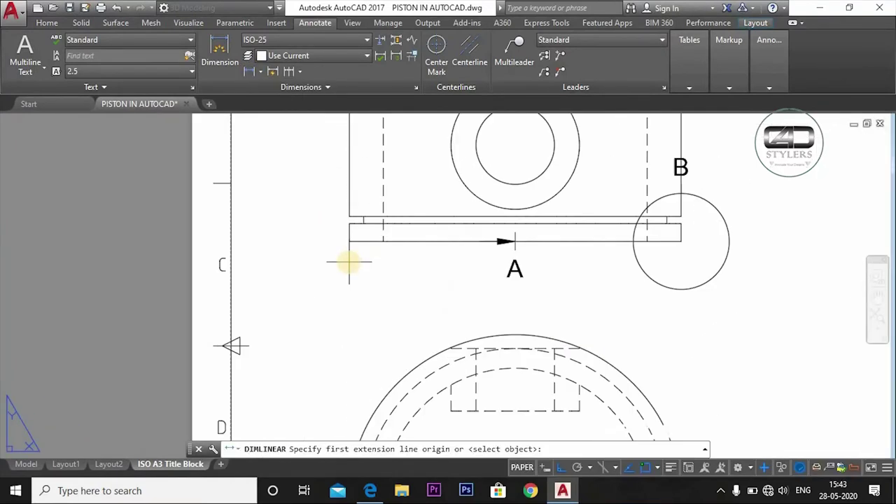
{"action": "scroll", "coordinate": [406, 273], "scroll_direction": "down", "scroll_amount": 5}
{"action": "scroll", "coordinate": [560, 287], "scroll_direction": "up", "scroll_amount": 1}
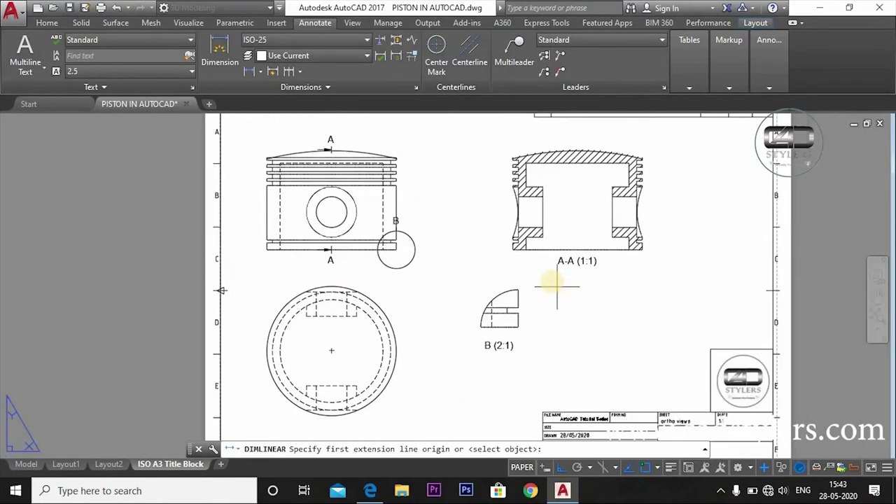
{"action": "scroll", "coordinate": [557, 287], "scroll_direction": "up", "scroll_amount": 3}
{"action": "left_click", "coordinate": [482, 198]}
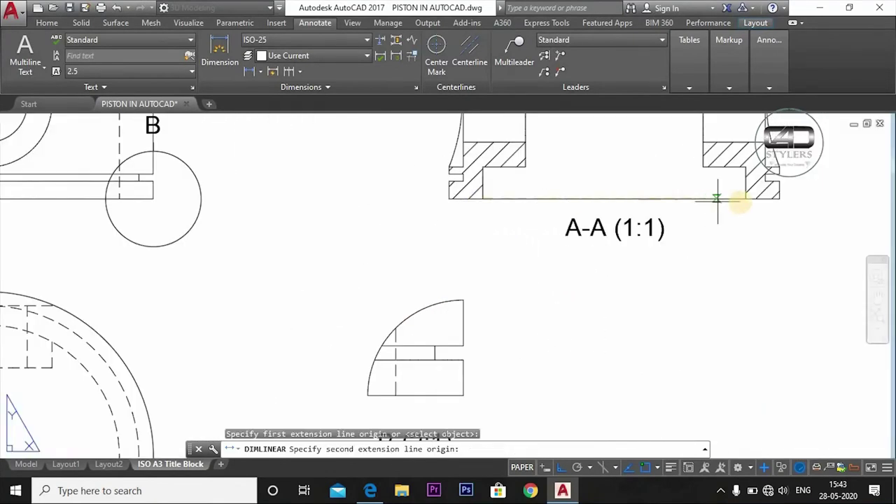
{"action": "left_click", "coordinate": [746, 200]}
{"action": "left_click", "coordinate": [640, 268]}
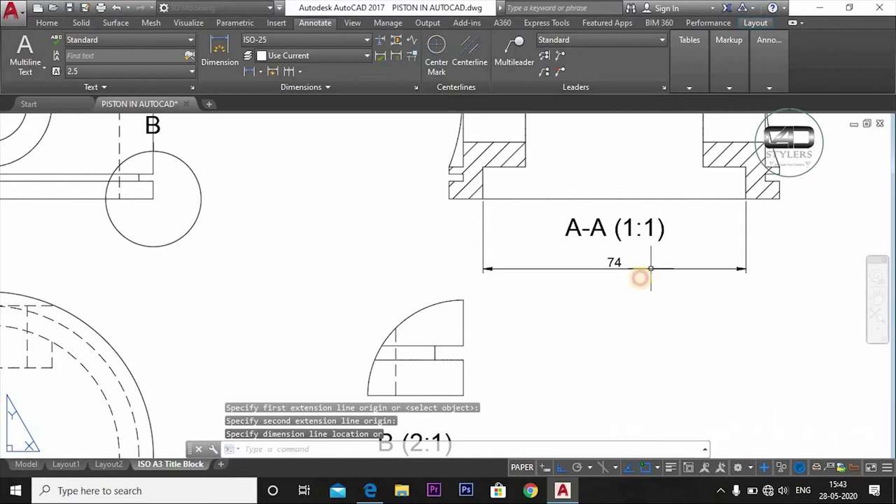
{"action": "right_click", "coordinate": [722, 252]}
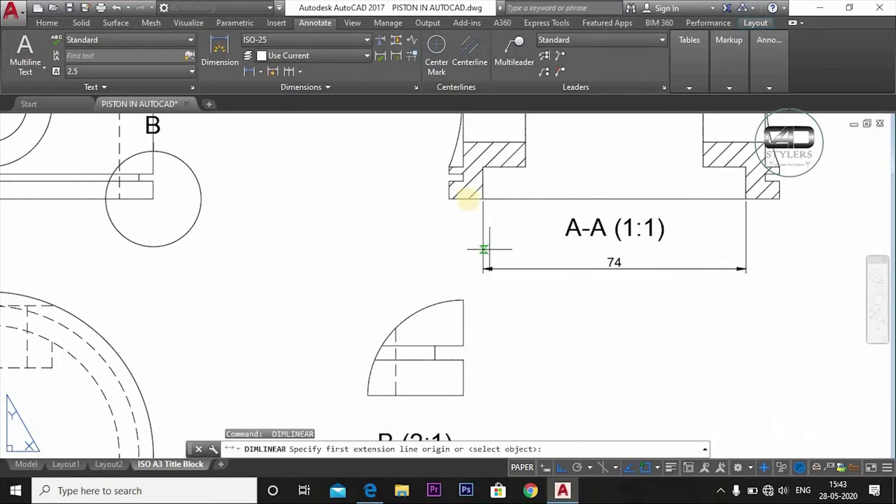
{"action": "left_click", "coordinate": [463, 181]}
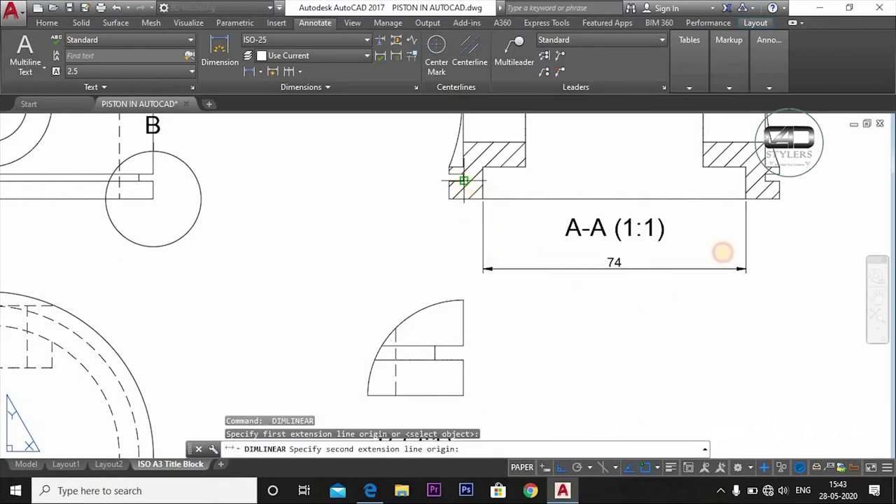
{"action": "left_click", "coordinate": [766, 182]}
{"action": "left_click", "coordinate": [728, 287]}
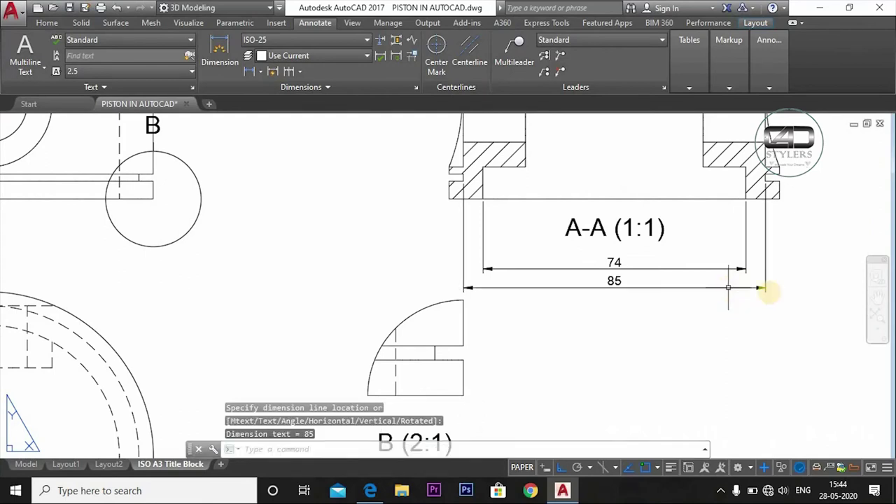
Dimension the section A-A crown and first ring groove with 3, 2 and 4 linear dimensions
{"action": "scroll", "coordinate": [714, 310], "scroll_direction": "down", "scroll_amount": 1}
{"action": "scroll", "coordinate": [715, 309], "scroll_direction": "down", "scroll_amount": 2}
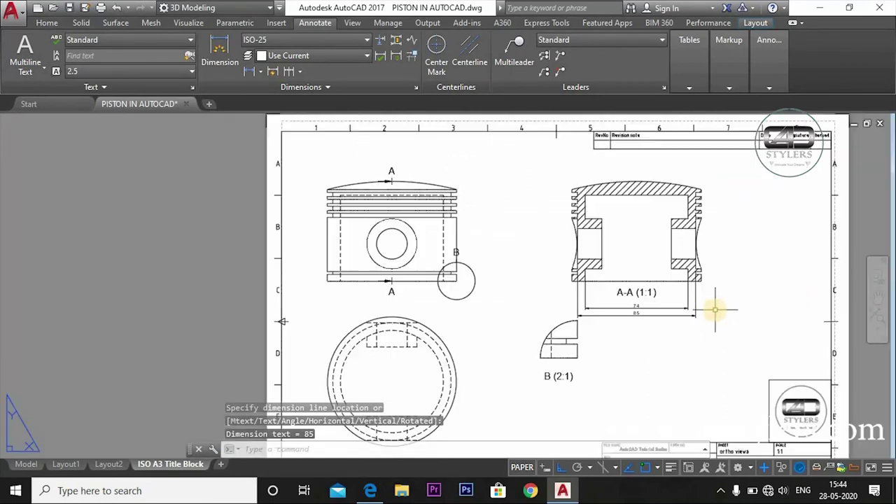
{"action": "key", "text": "Return"}
{"action": "scroll", "coordinate": [710, 200], "scroll_direction": "up", "scroll_amount": 4}
{"action": "middle_click_drag", "start_coordinate": [710, 201], "coordinate": [637, 271]}
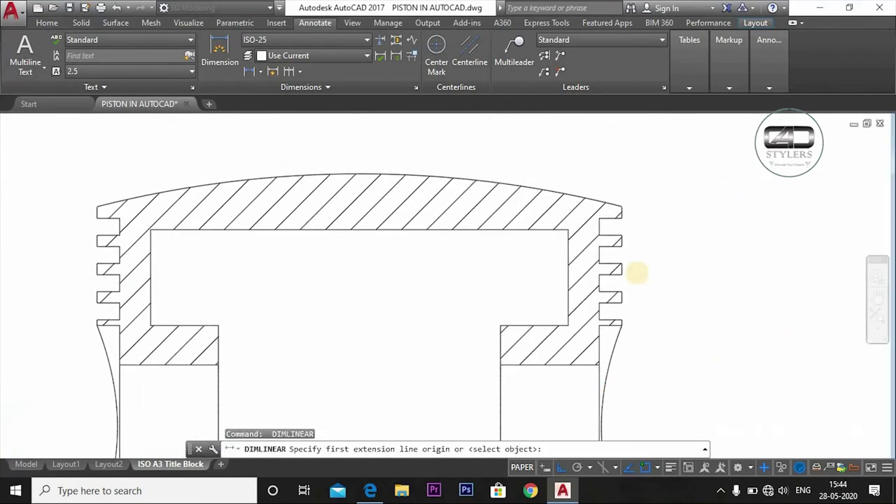
{"action": "left_click", "coordinate": [620, 232]}
{"action": "left_click", "coordinate": [620, 216]}
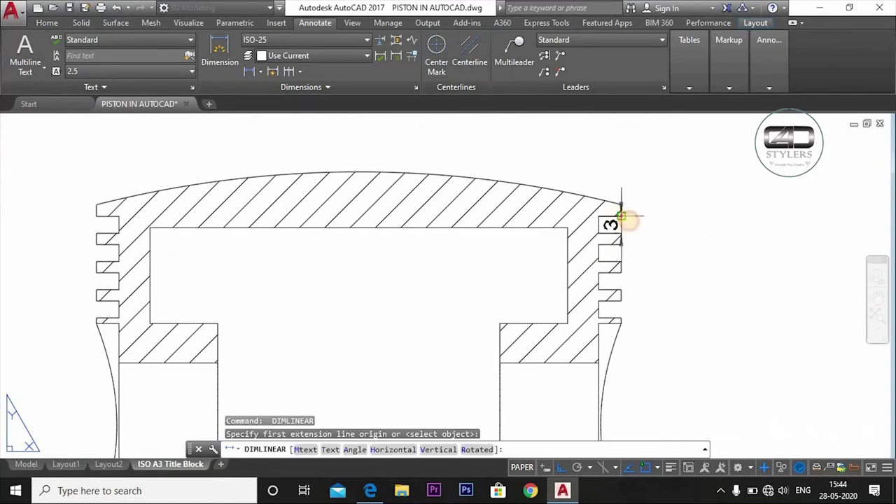
{"action": "left_click", "coordinate": [695, 225]}
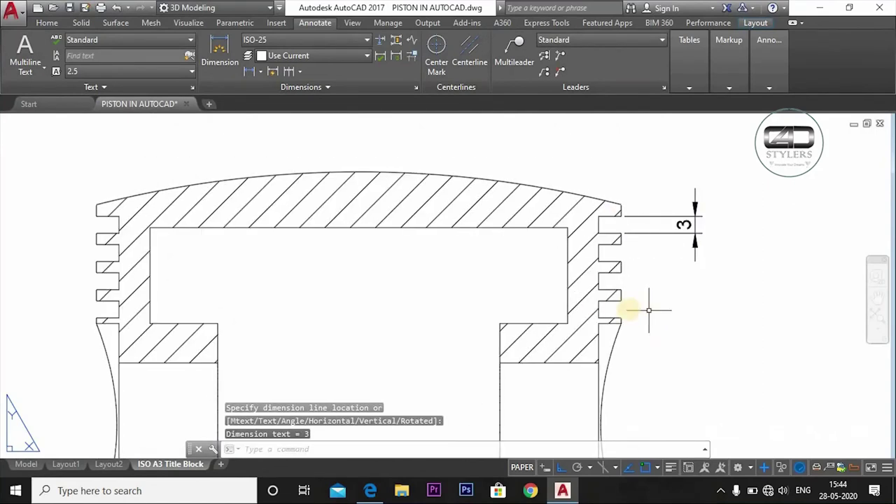
{"action": "key", "text": "Return"}
{"action": "left_click", "coordinate": [620, 229]}
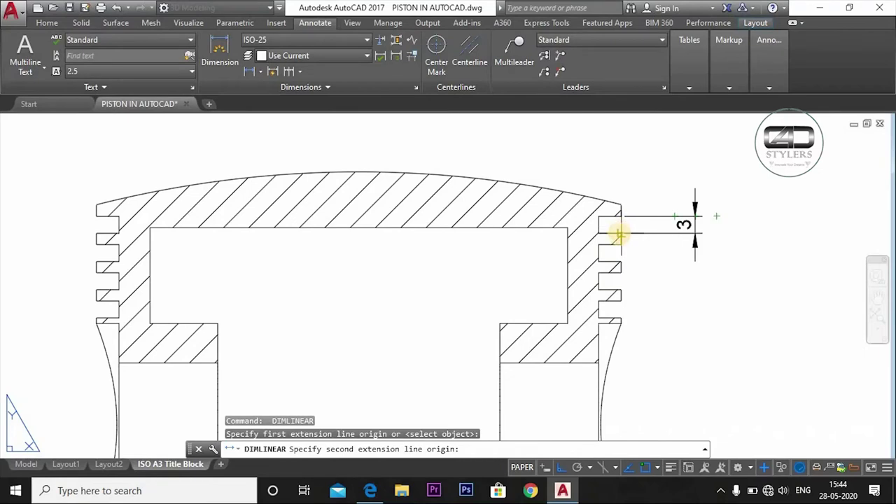
{"action": "key", "text": "Escape"}
{"action": "key", "text": "Return"}
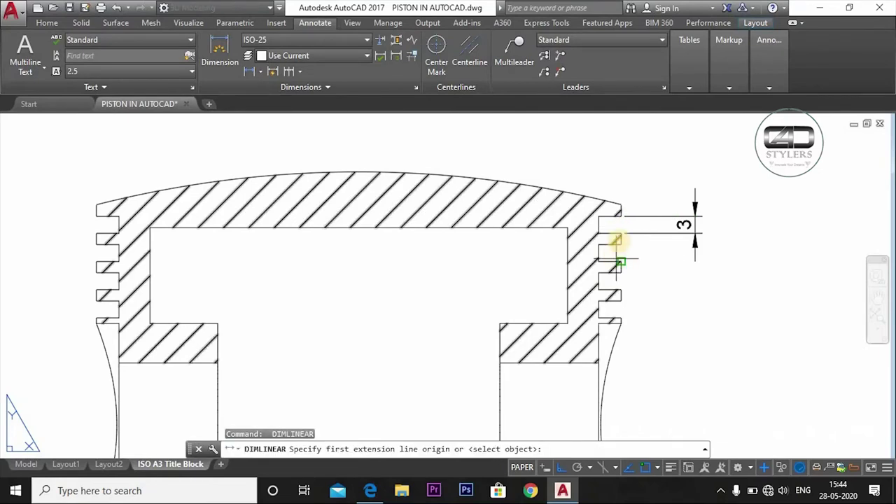
{"action": "left_click", "coordinate": [620, 235]}
{"action": "left_click", "coordinate": [621, 243]}
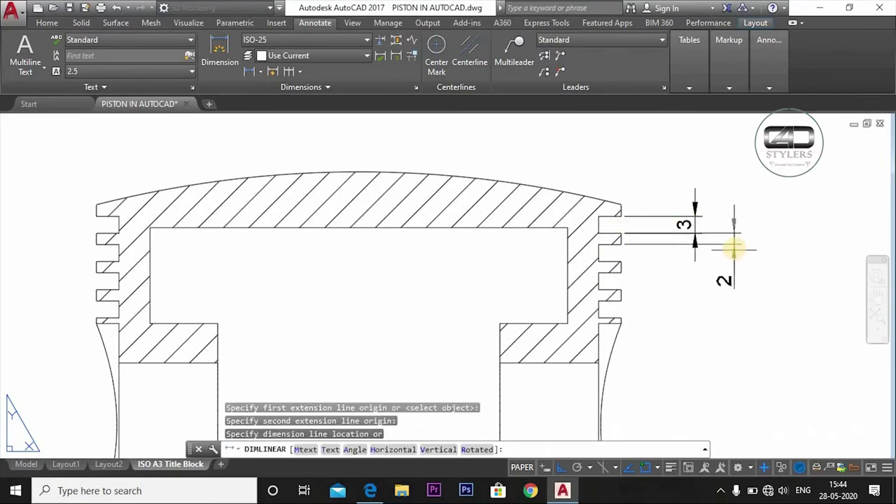
{"action": "left_click", "coordinate": [734, 250]}
{"action": "key", "text": "Return"}
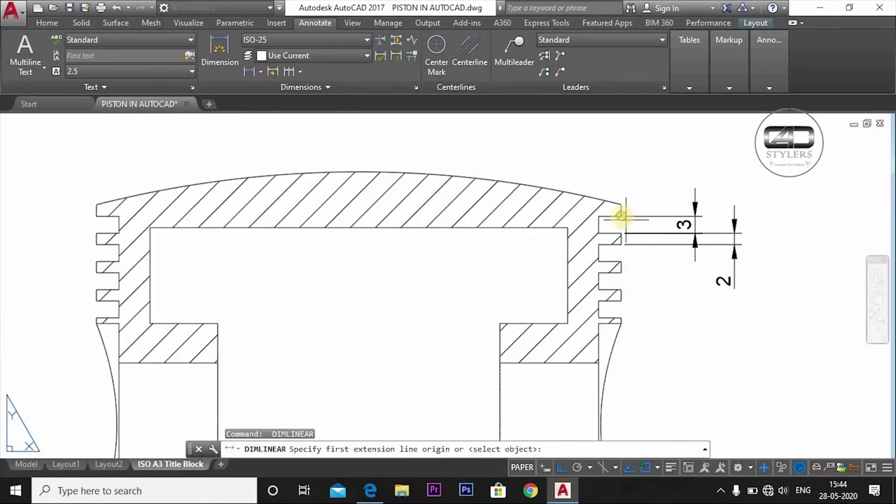
{"action": "left_click", "coordinate": [621, 217]}
{"action": "left_click", "coordinate": [600, 198]}
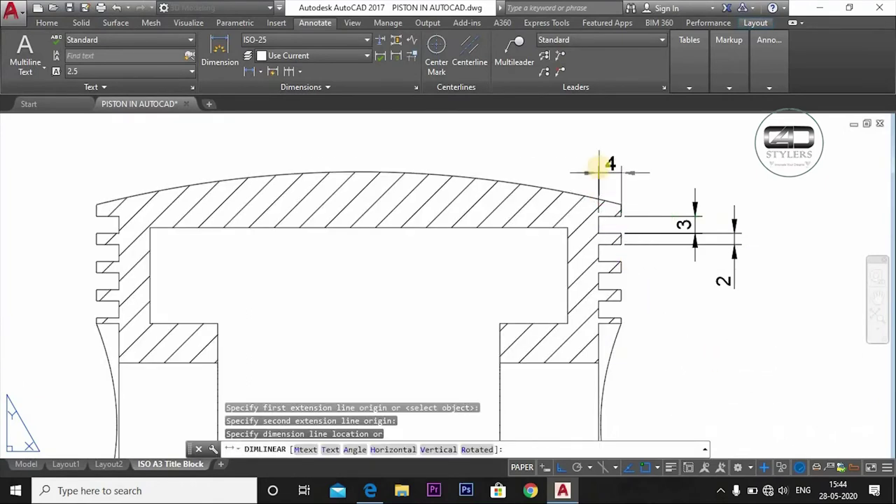
{"action": "left_click", "coordinate": [595, 158]}
{"action": "scroll", "coordinate": [624, 189], "scroll_direction": "down", "scroll_amount": 4}
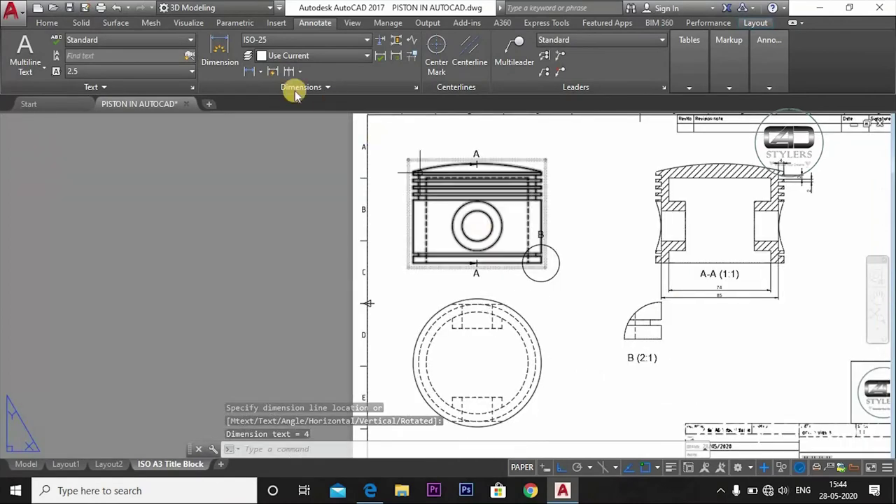
Add a Ø93 diameter dimension to the top view's outer circle
{"action": "left_click", "coordinate": [260, 72]}
{"action": "left_click", "coordinate": [255, 226]}
{"action": "left_click", "coordinate": [530, 323]}
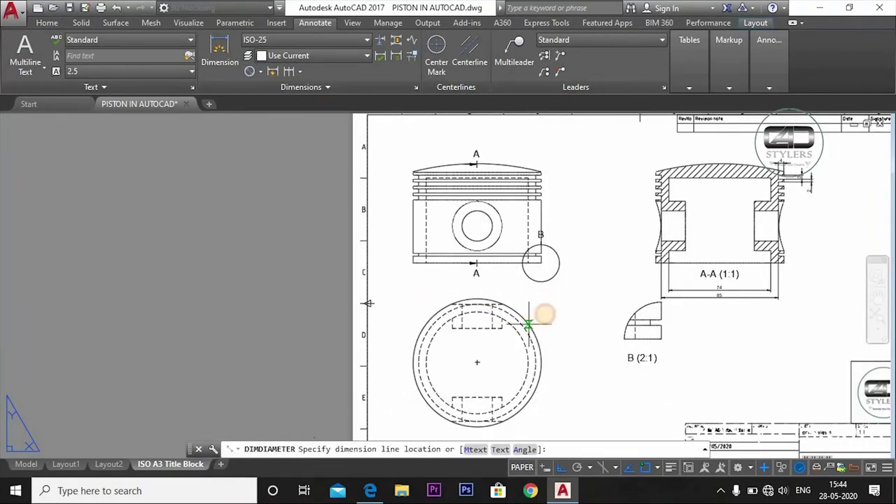
{"action": "scroll", "coordinate": [564, 305], "scroll_direction": "up", "scroll_amount": 4}
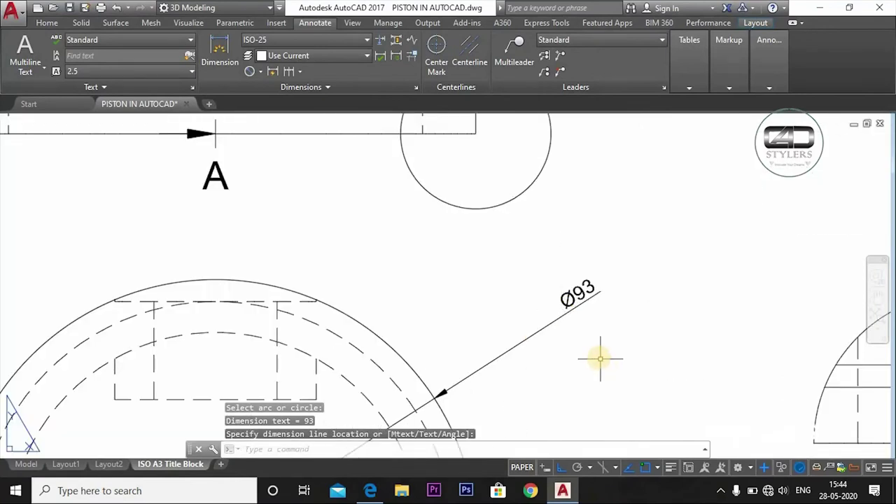
{"action": "scroll", "coordinate": [600, 359], "scroll_direction": "down", "scroll_amount": 4}
{"action": "left_click", "coordinate": [591, 356]}
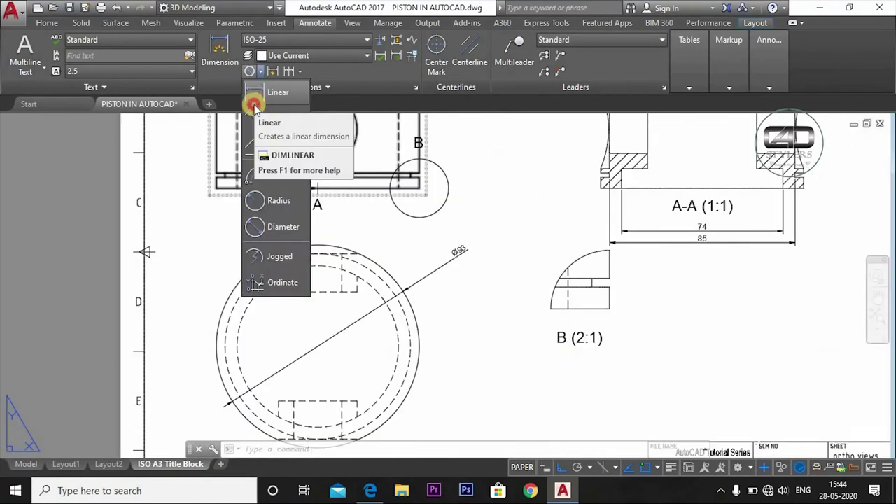
Place a horizontal 4 linear dimension below detail B's step
{"action": "left_click", "coordinate": [259, 94]}
{"action": "scroll", "coordinate": [582, 288], "scroll_direction": "up", "scroll_amount": 5}
{"action": "left_click", "coordinate": [591, 272]}
{"action": "left_click", "coordinate": [661, 273]}
{"action": "scroll", "coordinate": [648, 362], "scroll_direction": "down", "scroll_amount": 4}
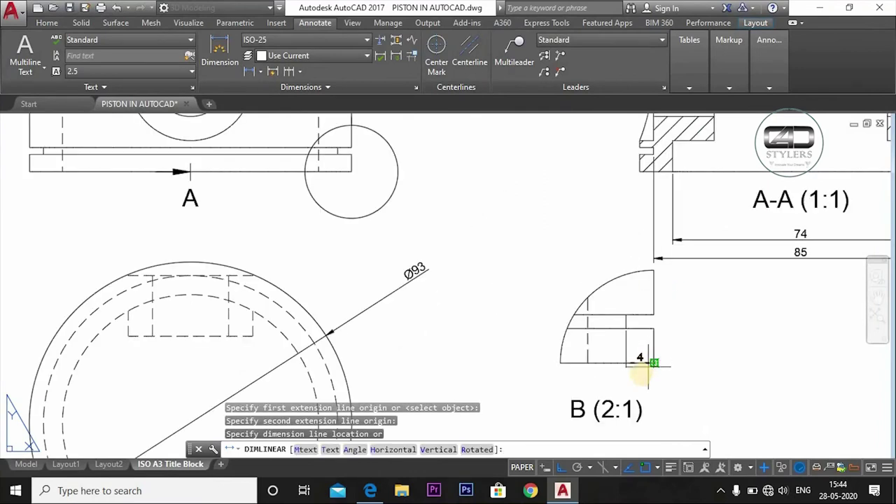
{"action": "left_click", "coordinate": [642, 371]}
{"action": "scroll", "coordinate": [744, 333], "scroll_direction": "down", "scroll_amount": 1}
{"action": "scroll", "coordinate": [742, 335], "scroll_direction": "down", "scroll_amount": 3}
{"action": "scroll", "coordinate": [742, 335], "scroll_direction": "up", "scroll_amount": 2}
{"action": "scroll", "coordinate": [738, 334], "scroll_direction": "up", "scroll_amount": 4}
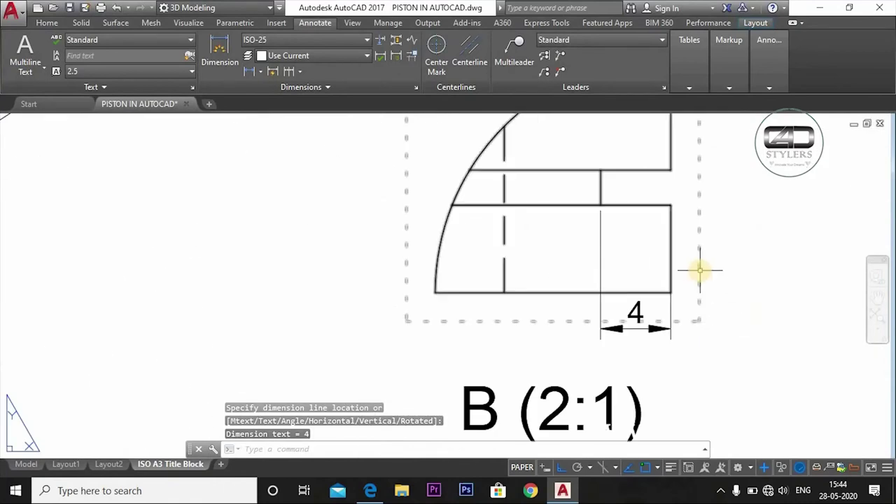
Place a vertical 2 linear dimension beside detail B
{"action": "key", "text": "Return"}
{"action": "left_click", "coordinate": [671, 205]}
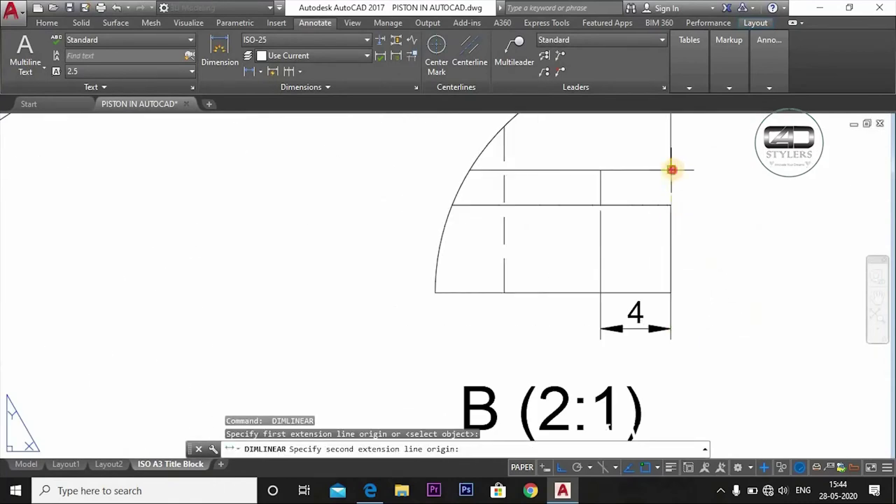
{"action": "left_click", "coordinate": [671, 169]}
{"action": "left_click", "coordinate": [732, 231]}
{"action": "scroll", "coordinate": [749, 355], "scroll_direction": "down", "scroll_amount": 3}
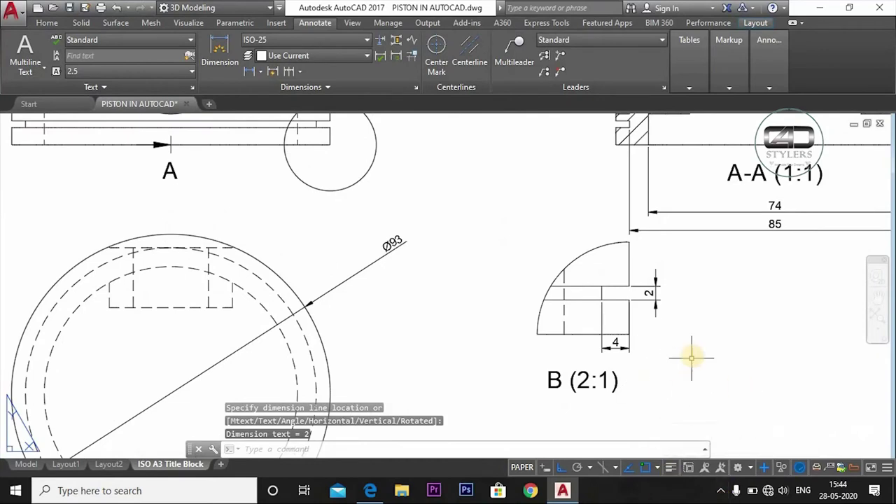
{"action": "scroll", "coordinate": [689, 355], "scroll_direction": "down", "scroll_amount": 3}
{"action": "scroll", "coordinate": [631, 327], "scroll_direction": "down", "scroll_amount": 2}
{"action": "scroll", "coordinate": [626, 306], "scroll_direction": "down", "scroll_amount": 2}
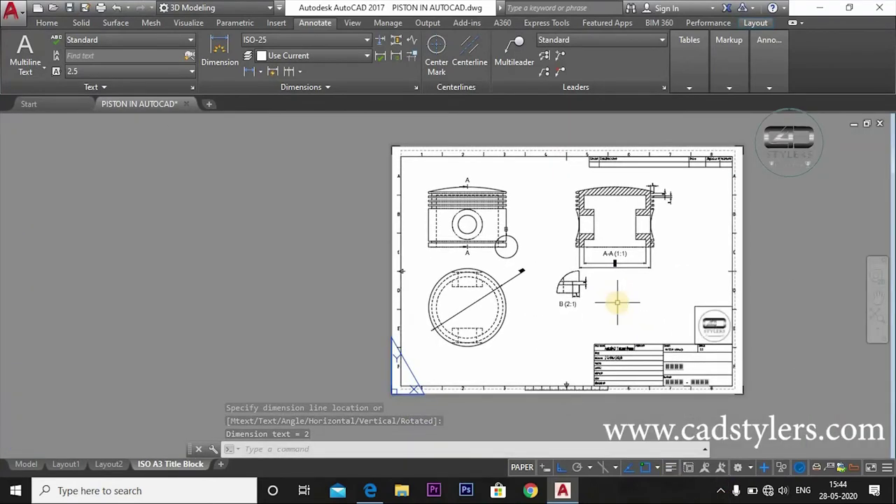
{"action": "scroll", "coordinate": [617, 302], "scroll_direction": "up", "scroll_amount": 2}
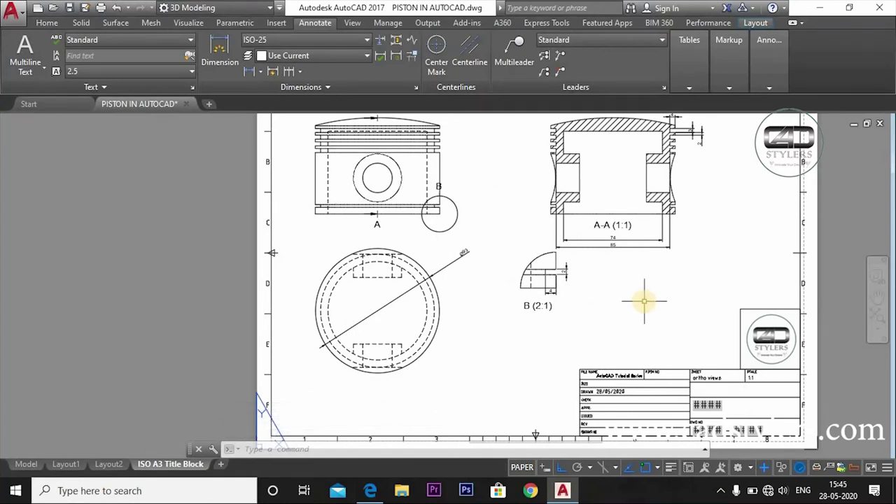
{"action": "middle_click_drag", "start_coordinate": [644, 301], "coordinate": [623, 328]}
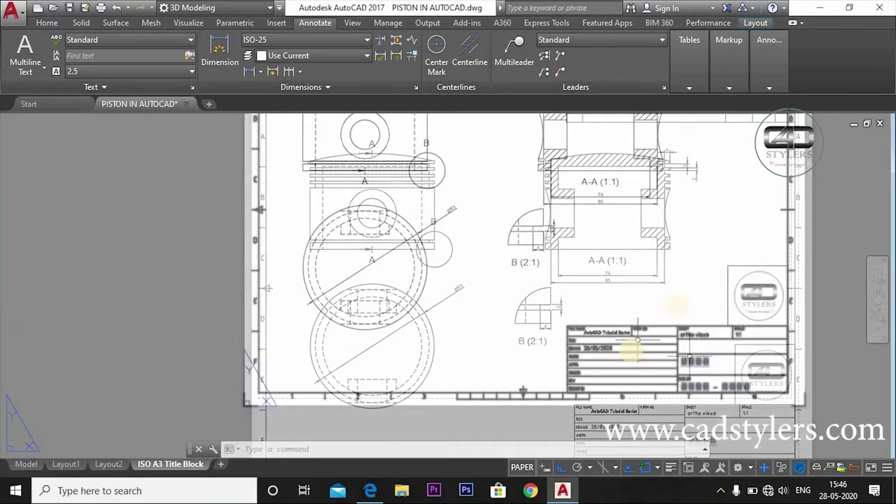
{"action": "scroll", "coordinate": [630, 340], "scroll_direction": "up", "scroll_amount": 5}
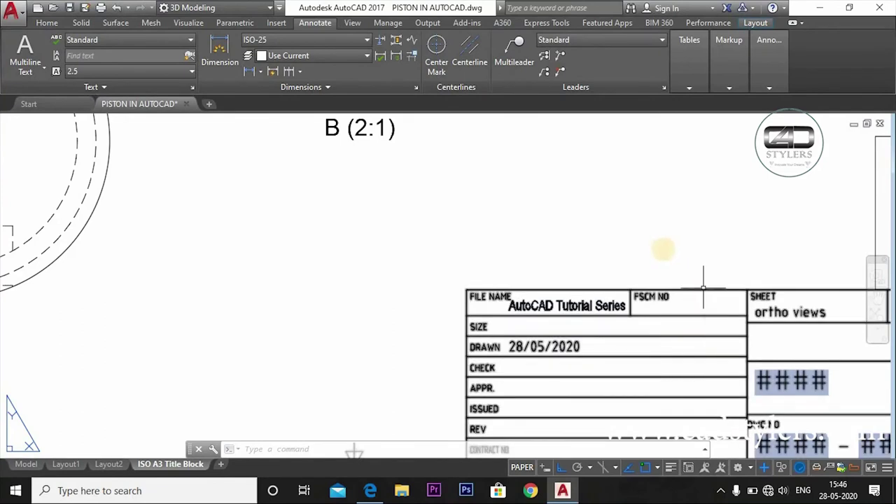
{"action": "scroll", "coordinate": [703, 287], "scroll_direction": "down", "scroll_amount": 5}
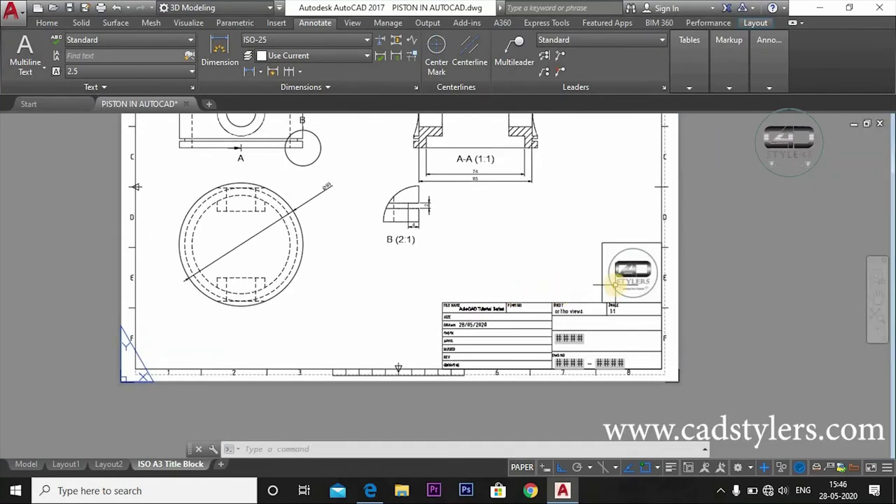
{"action": "scroll", "coordinate": [614, 284], "scroll_direction": "up", "scroll_amount": 2}
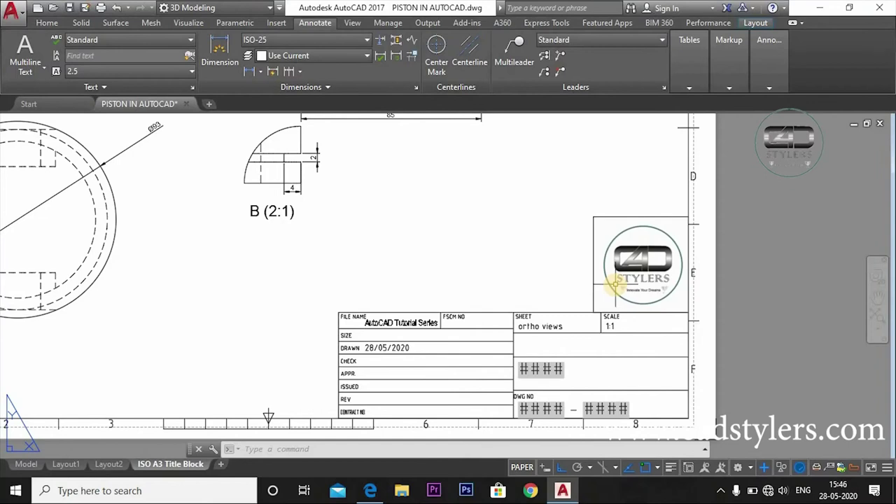
{"action": "scroll", "coordinate": [614, 283], "scroll_direction": "up", "scroll_amount": 4}
{"action": "scroll", "coordinate": [613, 284], "scroll_direction": "down", "scroll_amount": 3}
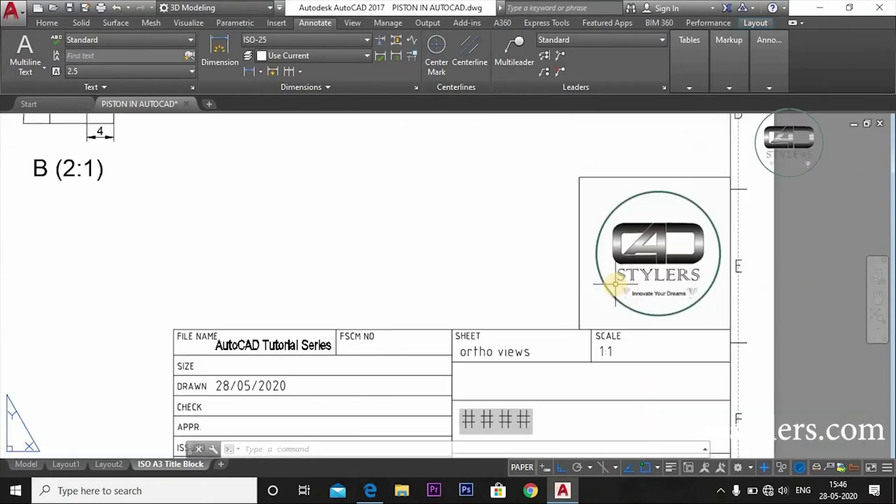
{"action": "scroll", "coordinate": [620, 280], "scroll_direction": "down", "scroll_amount": 4}
{"action": "scroll", "coordinate": [543, 286], "scroll_direction": "down", "scroll_amount": 4}
{"action": "middle_click_drag", "start_coordinate": [544, 287], "coordinate": [557, 365]}
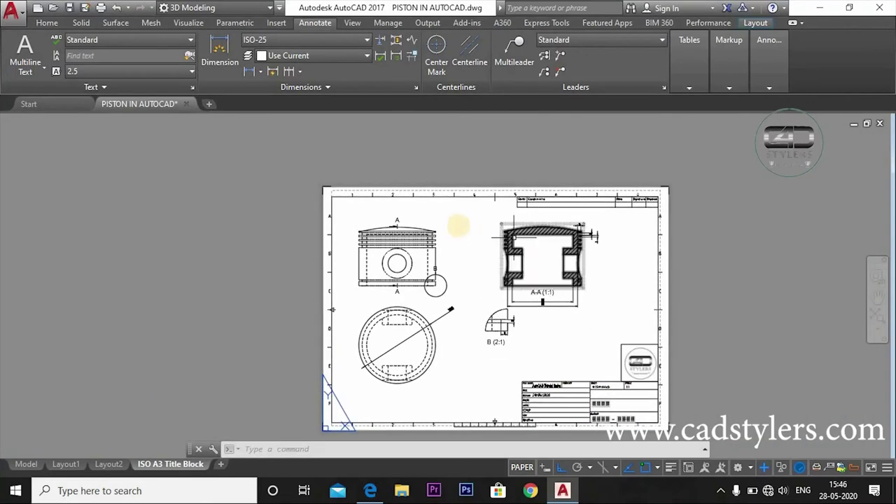
{"action": "scroll", "coordinate": [452, 219], "scroll_direction": "up", "scroll_amount": 3}
{"action": "scroll", "coordinate": [367, 207], "scroll_direction": "up", "scroll_amount": 1}
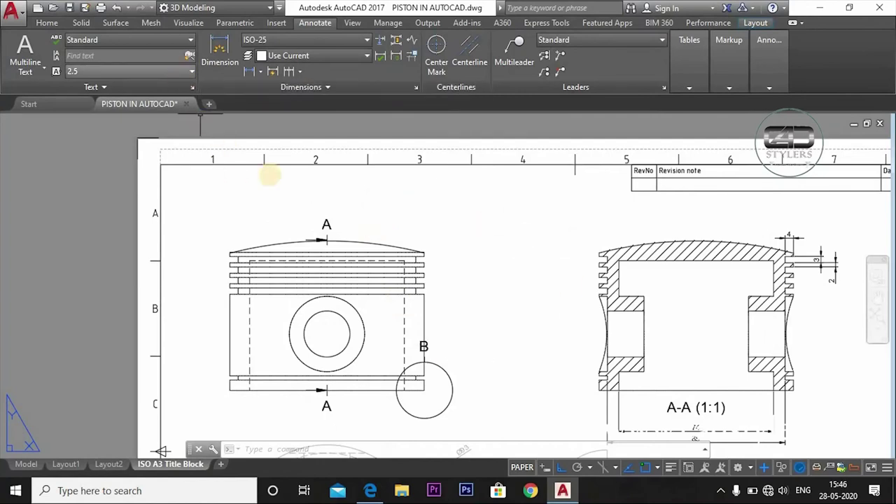
Create a multiline text box above the front view with the three title lines, starting with CAD STYLERS
{"action": "type", "text": "t"}
{"action": "key", "text": "Return"}
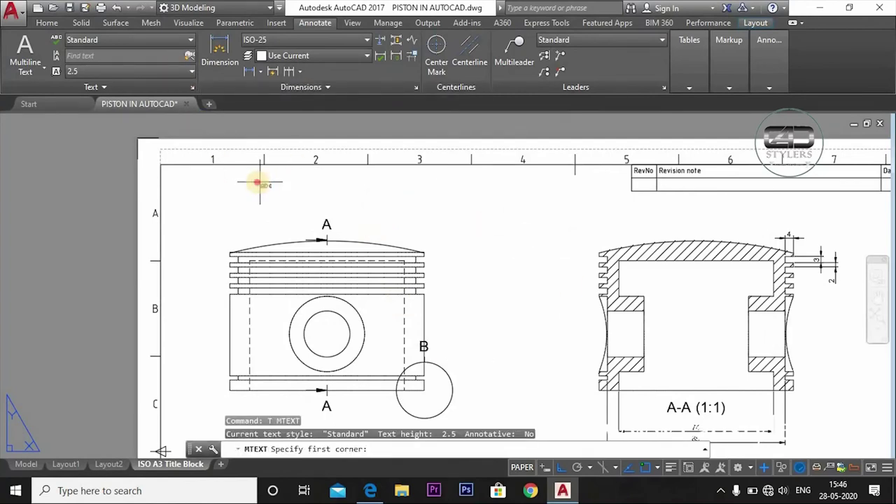
{"action": "left_click", "coordinate": [257, 182]}
{"action": "left_click", "coordinate": [530, 233]}
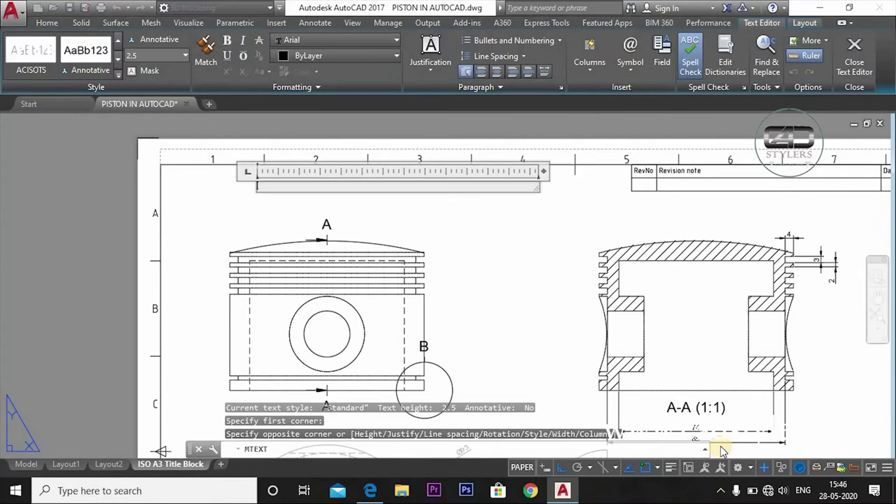
{"action": "type", "text": "cad"}
{"action": "key", "text": "BackSpace"}
{"action": "key", "text": "BackSpace"}
{"action": "key", "text": "BackSpace"}
{"action": "type", "text": "CA"}
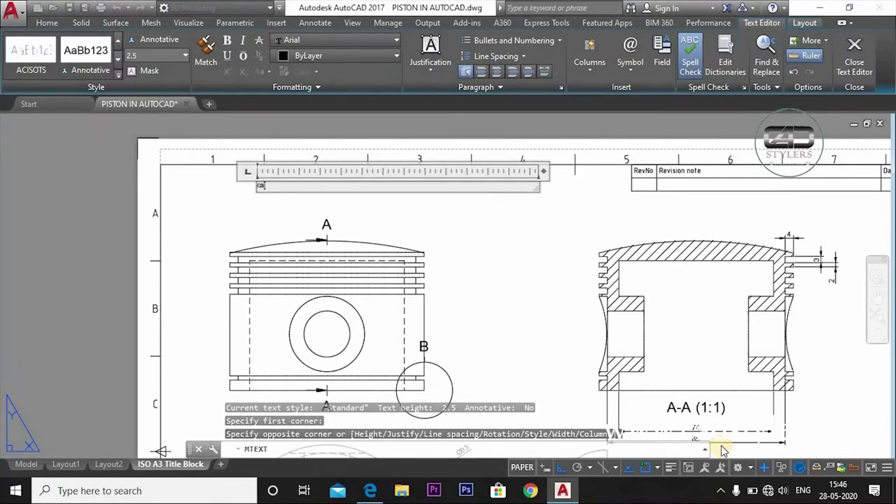
{"action": "type", "text": "D STYLERS"}
{"action": "key", "text": "Return"}
{"action": "type", "text": "AL S"}
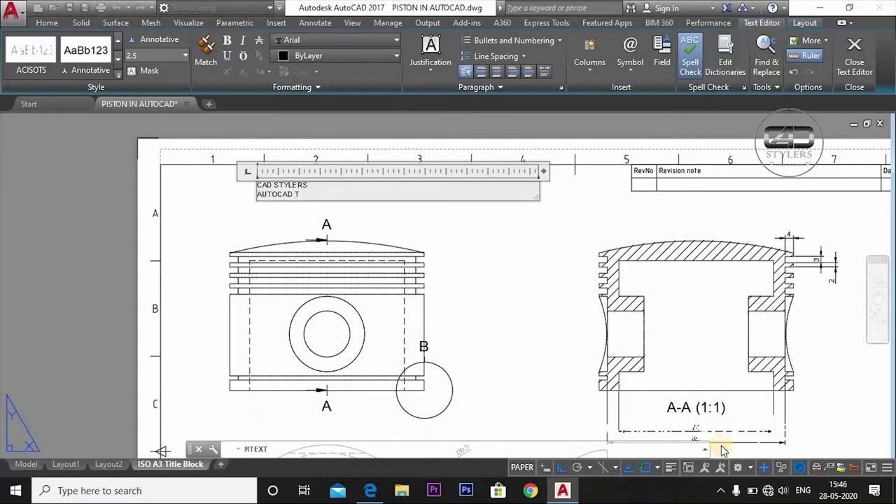
{"action": "type", "text": "ERIES"}
{"action": "key", "text": "Return"}
{"action": "type", "text": "EXERCISE IN 3D"}
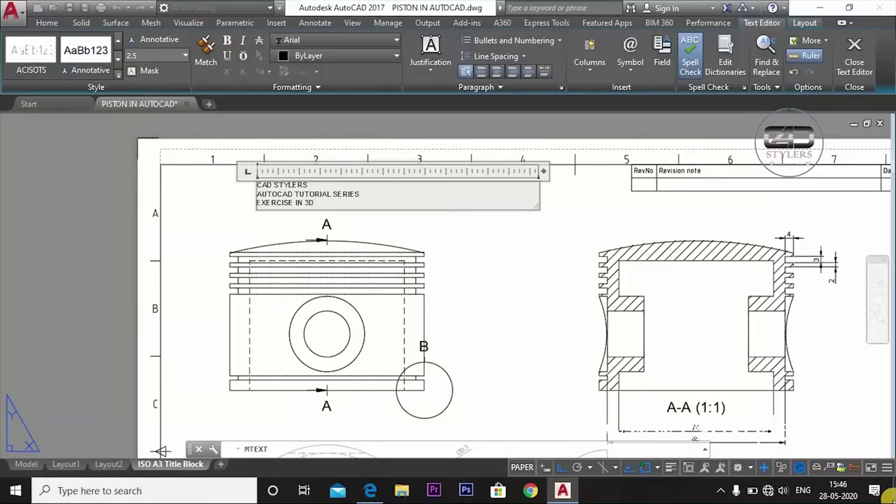
Center-align all three title lines at text height 5 and close the editor
{"action": "key", "text": "ctrl+a"}
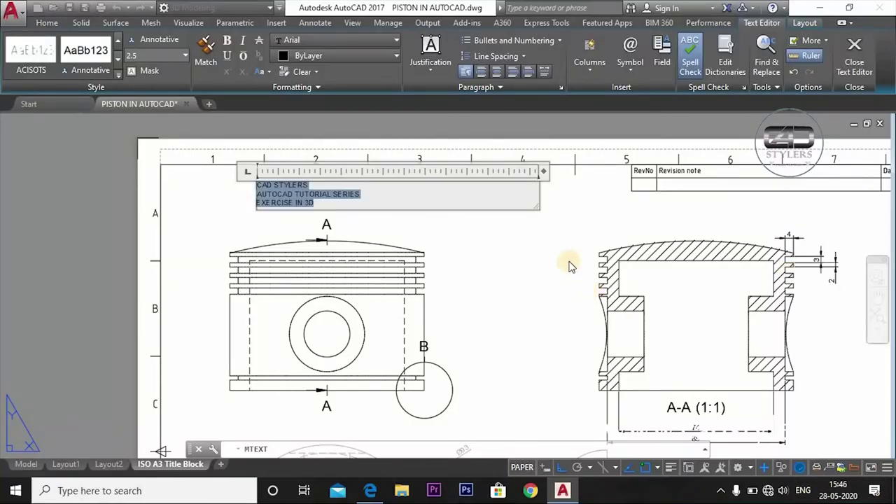
{"action": "left_click", "coordinate": [496, 71]}
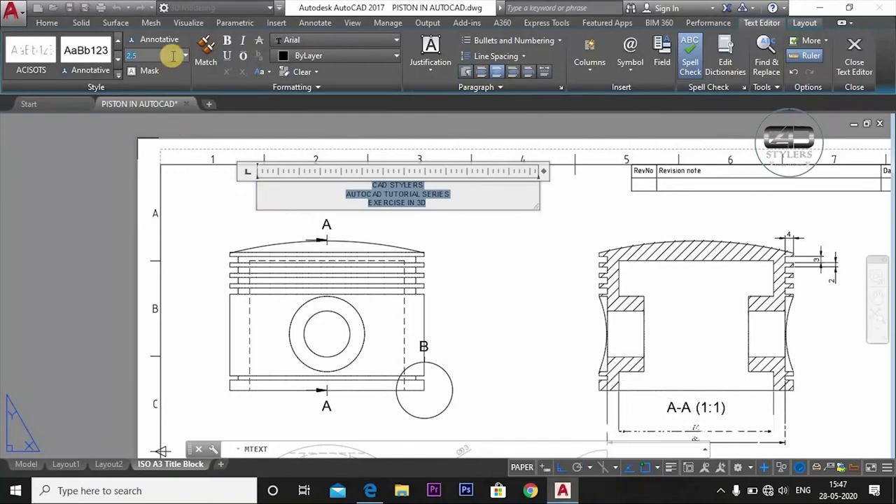
{"action": "left_click", "coordinate": [157, 56]}
{"action": "type", "text": "5"}
{"action": "key", "text": "Return"}
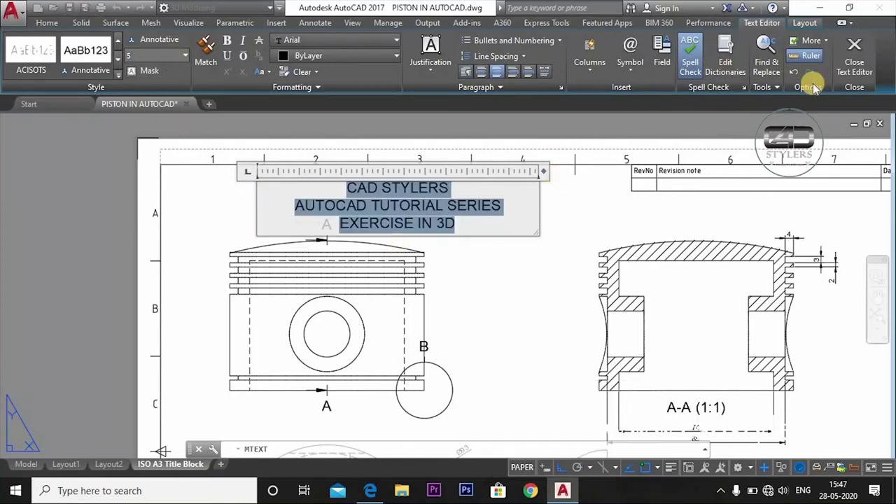
{"action": "left_click", "coordinate": [838, 65]}
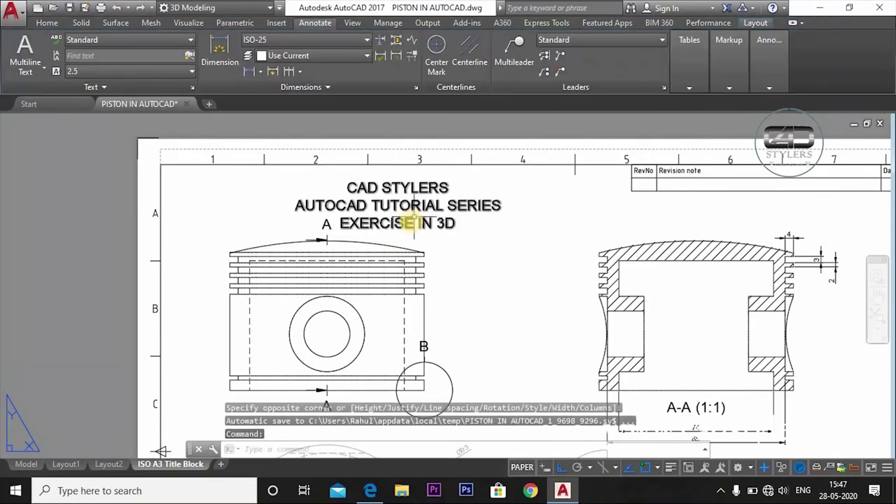
Select the three-line title text with the MOVE command
{"action": "scroll", "coordinate": [412, 221], "scroll_direction": "up", "scroll_amount": 5}
{"action": "scroll", "coordinate": [412, 222], "scroll_direction": "down", "scroll_amount": 3}
{"action": "scroll", "coordinate": [413, 227], "scroll_direction": "down", "scroll_amount": 1}
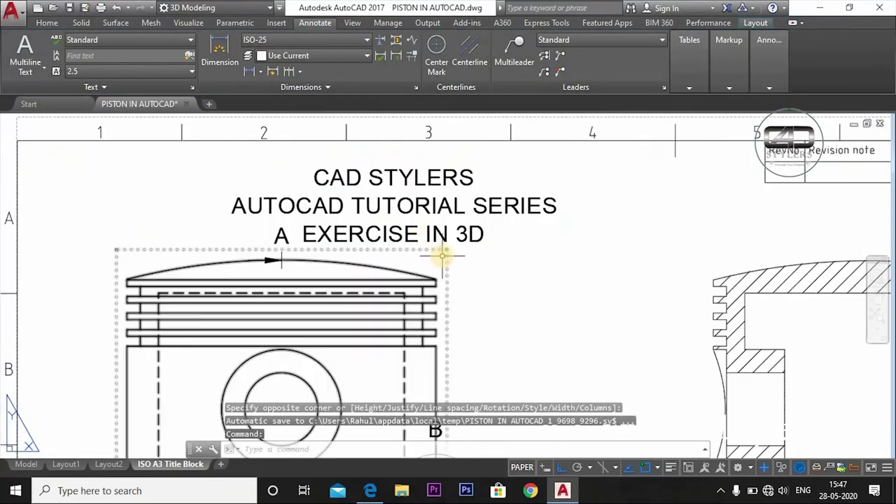
{"action": "left_click", "coordinate": [406, 212]}
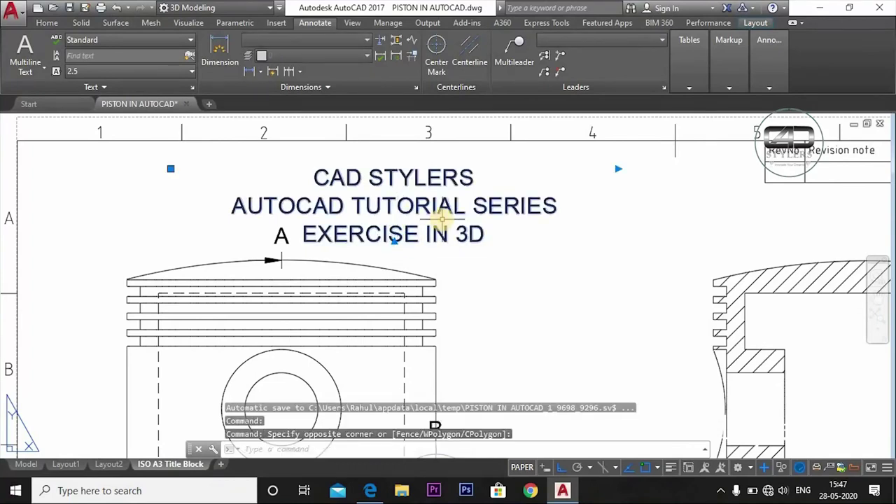
{"action": "key", "text": "Escape"}
{"action": "type", "text": "m"}
{"action": "key", "text": "Return"}
{"action": "left_click", "coordinate": [433, 205]}
{"action": "key", "text": "Return"}
Cancel the move, leaving the title in place, and open the Plot dialog
{"action": "left_click", "coordinate": [628, 232]}
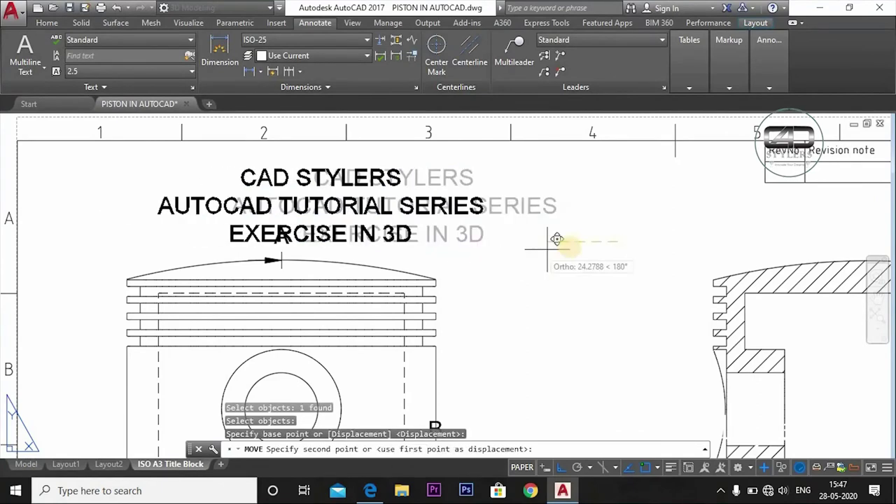
{"action": "scroll", "coordinate": [637, 222], "scroll_direction": "down", "scroll_amount": 2}
{"action": "scroll", "coordinate": [666, 226], "scroll_direction": "down", "scroll_amount": 2}
{"action": "scroll", "coordinate": [532, 180], "scroll_direction": "down", "scroll_amount": 2}
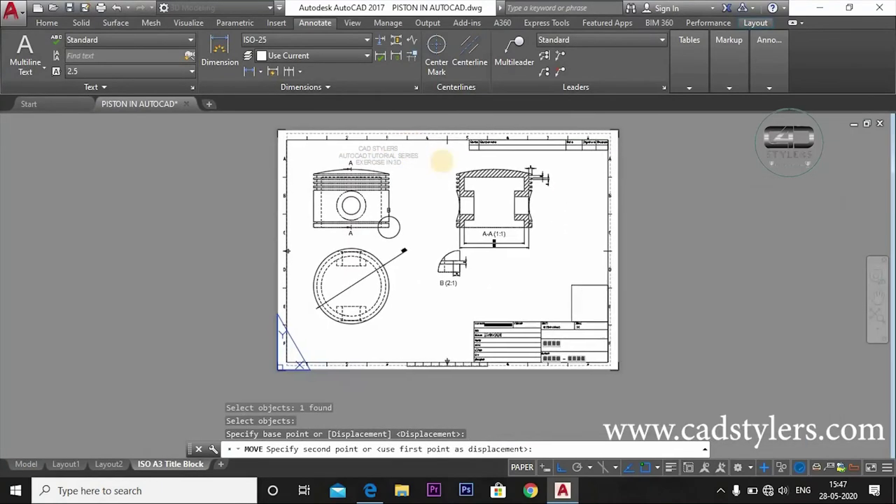
{"action": "key", "text": "Escape"}
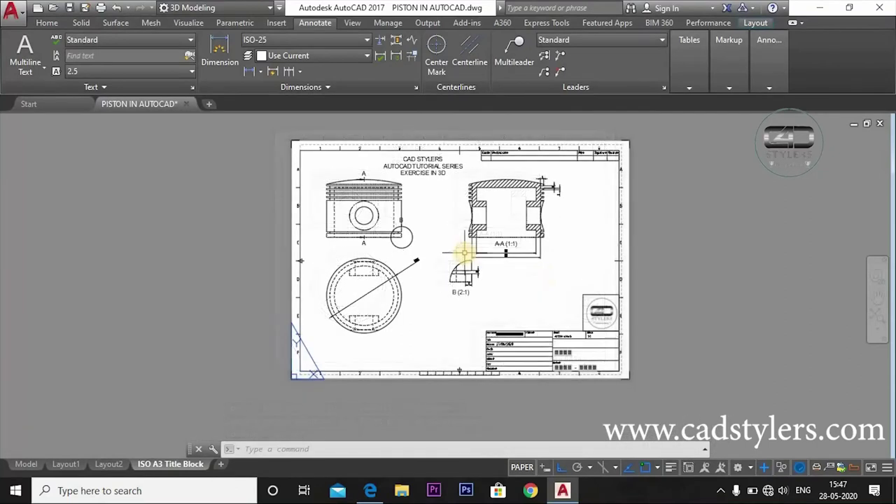
{"action": "key", "text": "ctrl+p"}
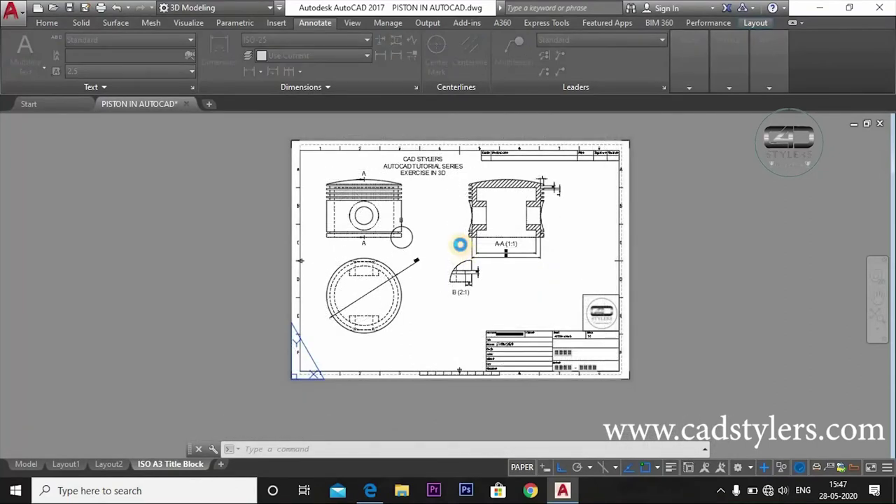
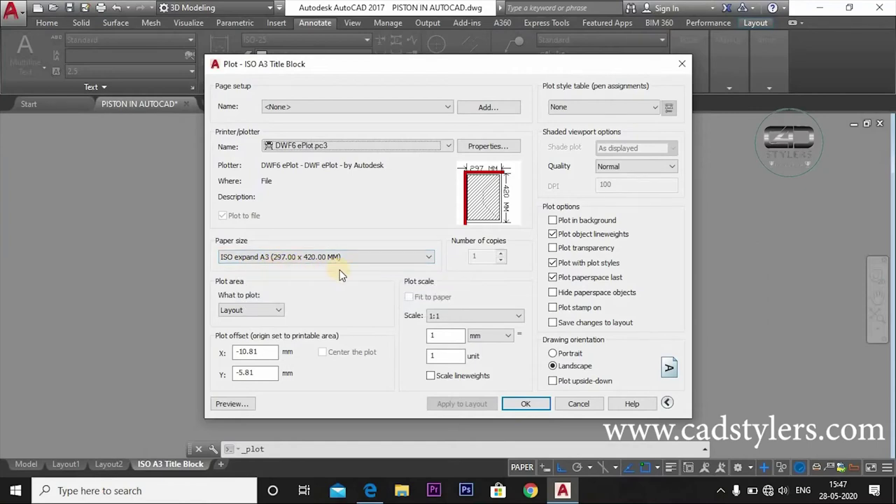
Set the plot area to Display and preview it, both as is and centred on the paper
{"action": "left_click", "coordinate": [278, 311]}
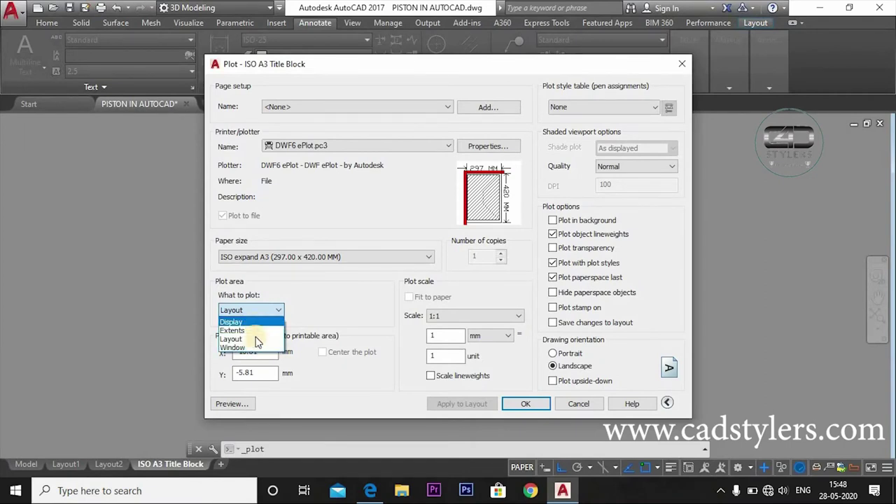
{"action": "left_click", "coordinate": [256, 322]}
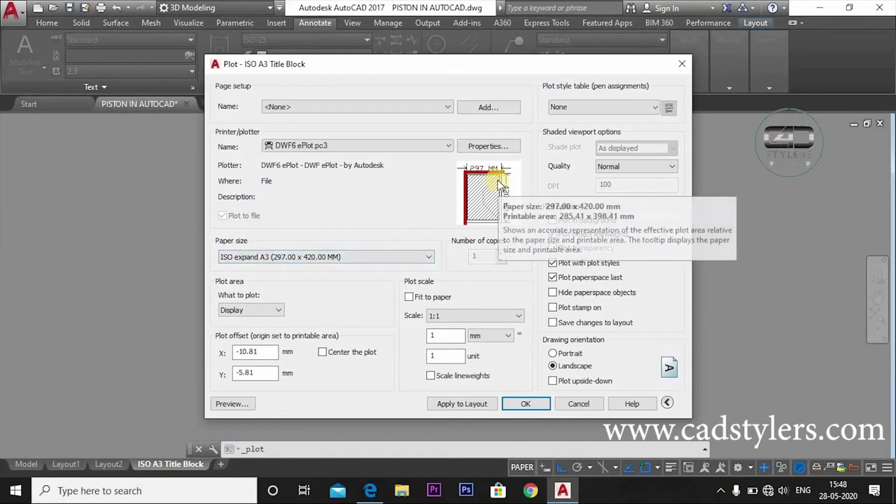
{"action": "left_click", "coordinate": [231, 404]}
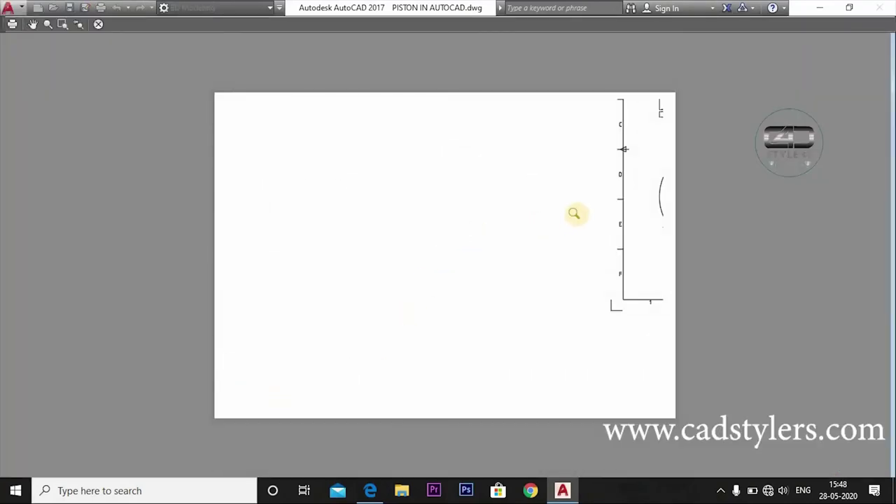
{"action": "left_click", "coordinate": [99, 24]}
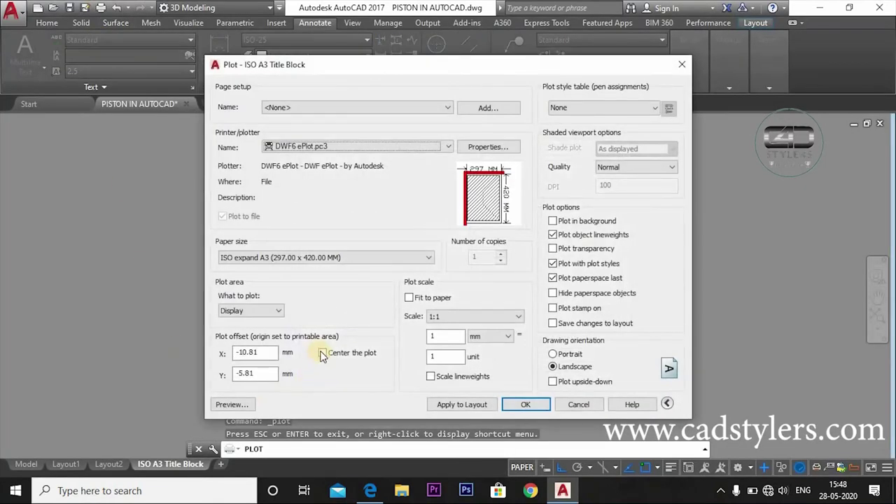
{"action": "left_click", "coordinate": [322, 353]}
{"action": "left_click", "coordinate": [231, 405]}
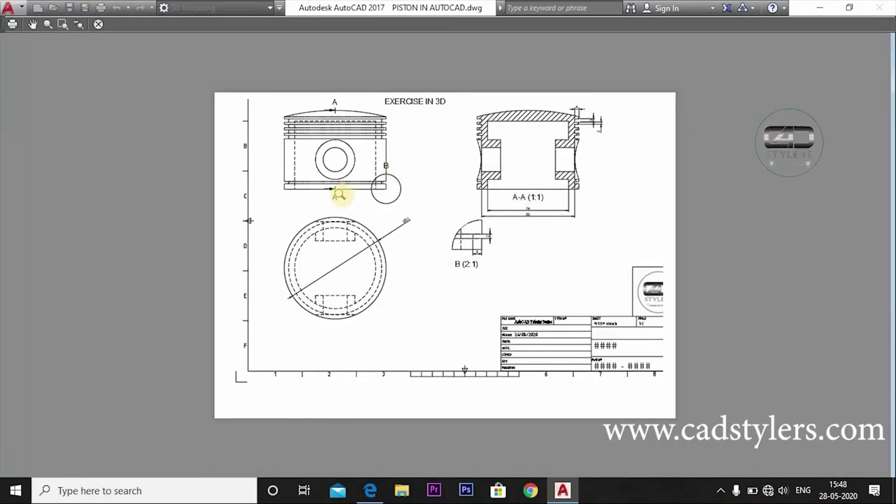
{"action": "left_click", "coordinate": [99, 23]}
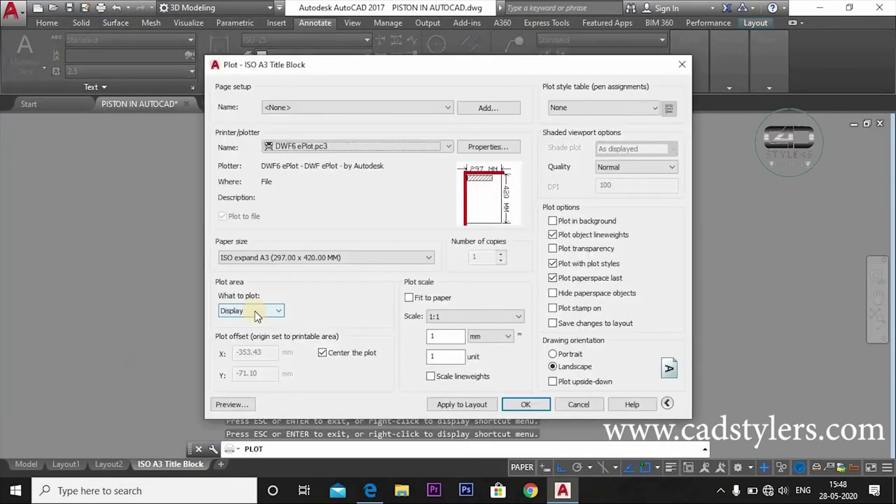
Switch the plot area to Extents and preview the result
{"action": "left_click", "coordinate": [255, 310]}
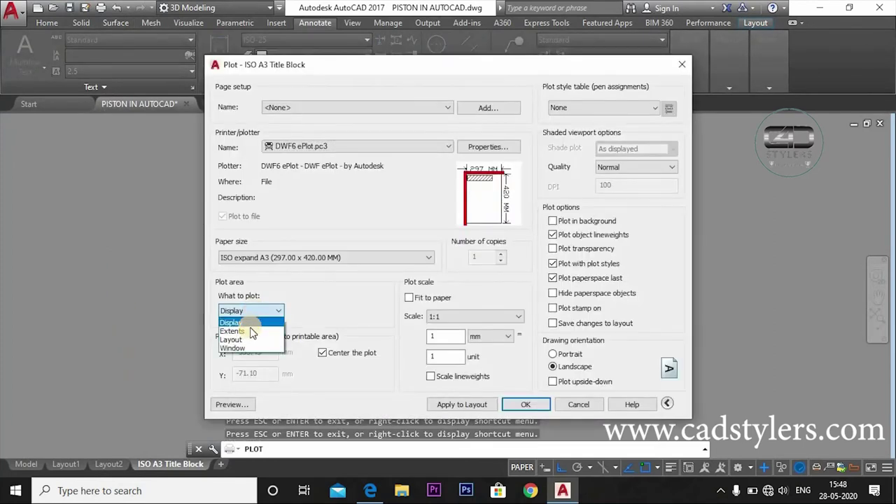
{"action": "left_click", "coordinate": [249, 329]}
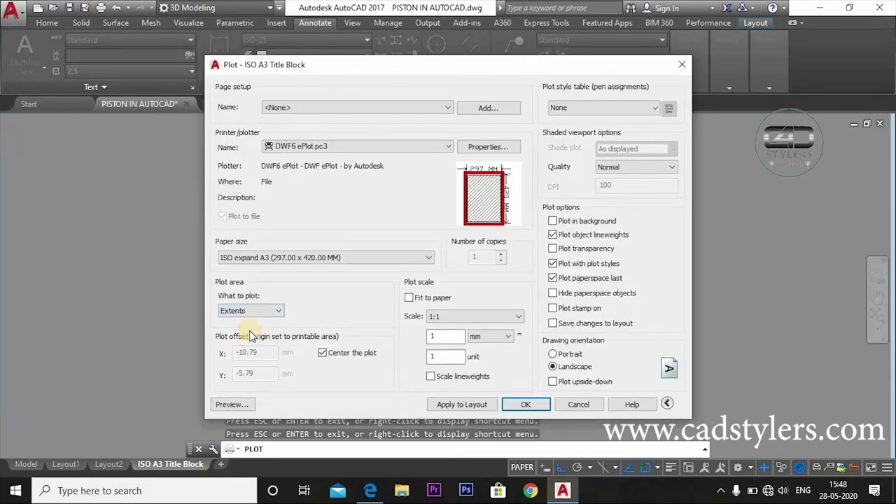
{"action": "left_click", "coordinate": [231, 406]}
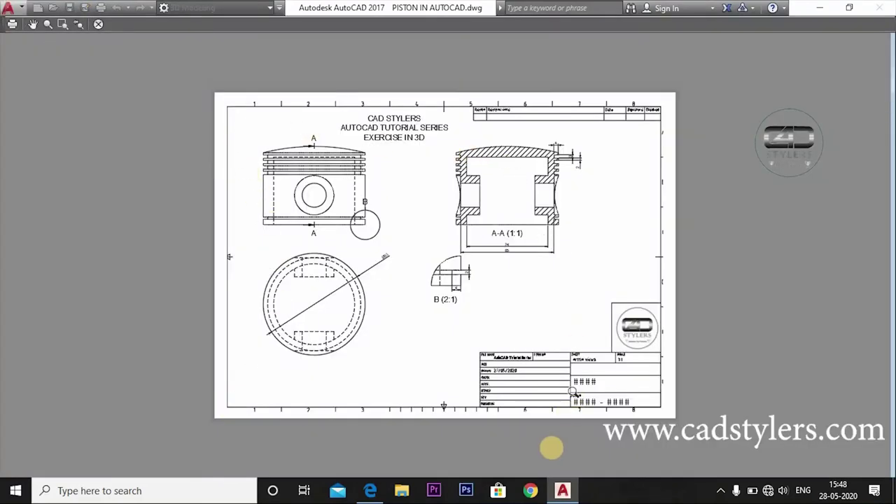
{"action": "left_click", "coordinate": [97, 26]}
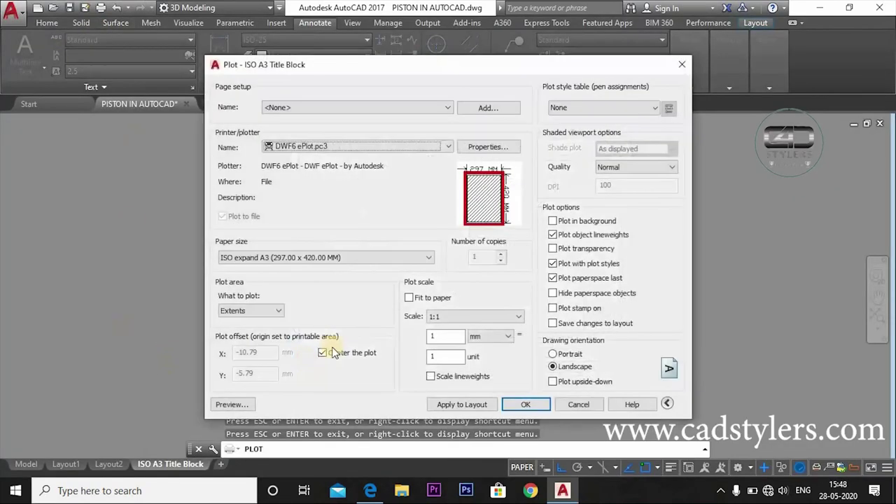
Return the plot area to Layout and preview that plot
{"action": "left_click", "coordinate": [264, 312]}
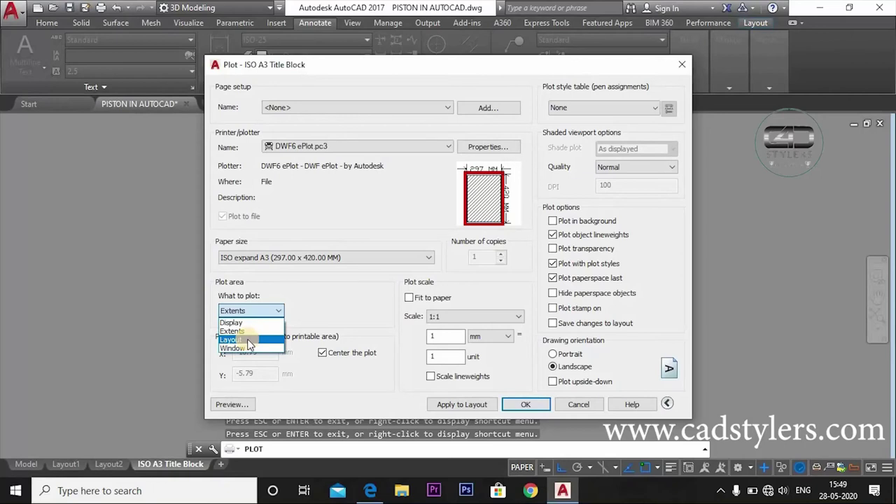
{"action": "left_click", "coordinate": [247, 338]}
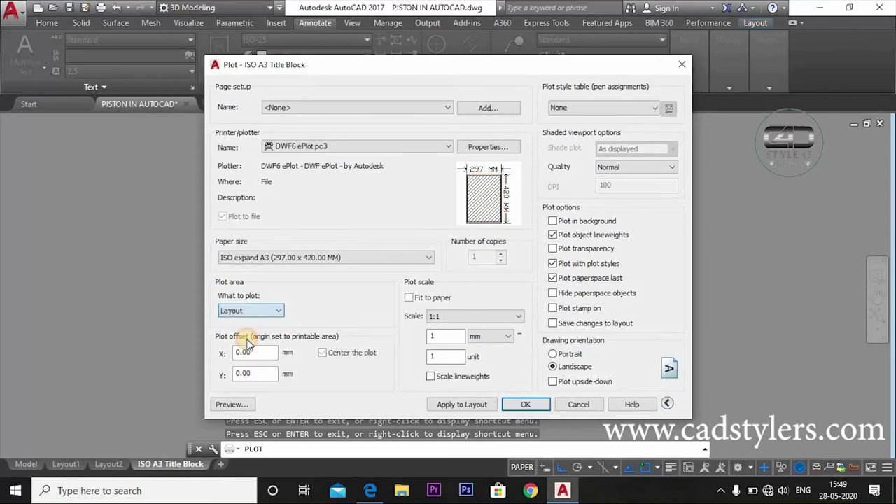
{"action": "left_click", "coordinate": [231, 404]}
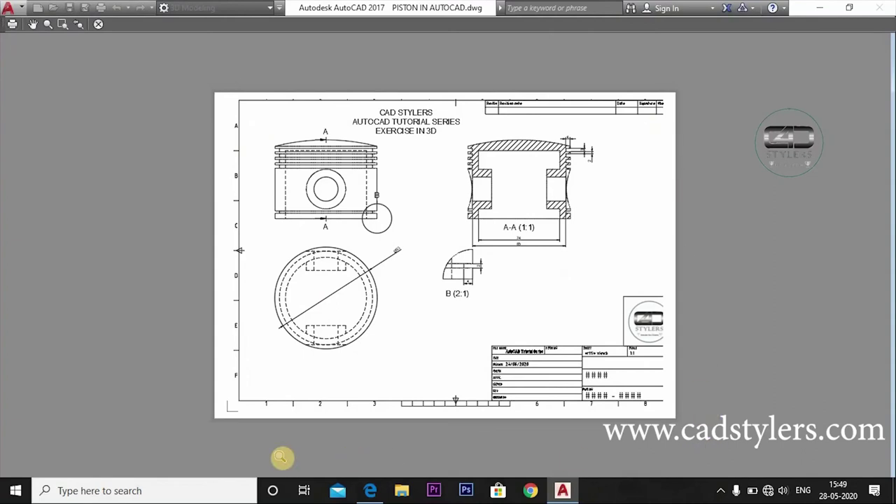
{"action": "left_click", "coordinate": [99, 26]}
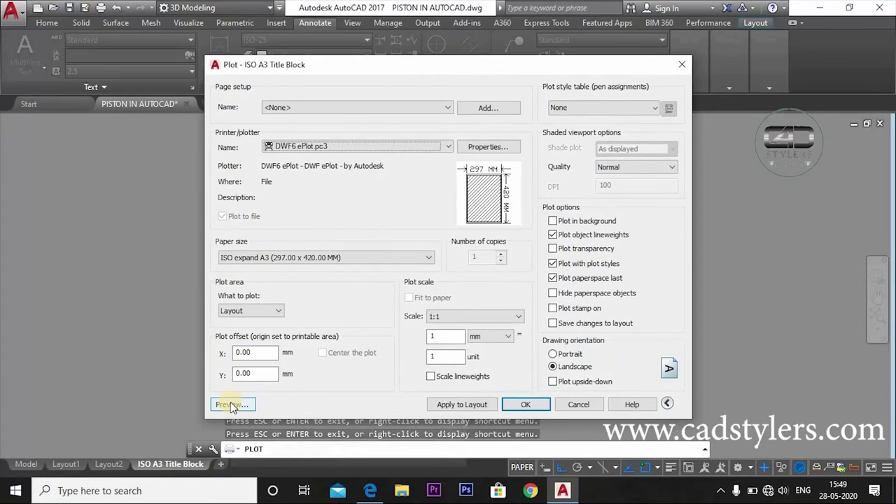
{"action": "left_click", "coordinate": [259, 311]}
{"action": "left_click", "coordinate": [253, 347]}
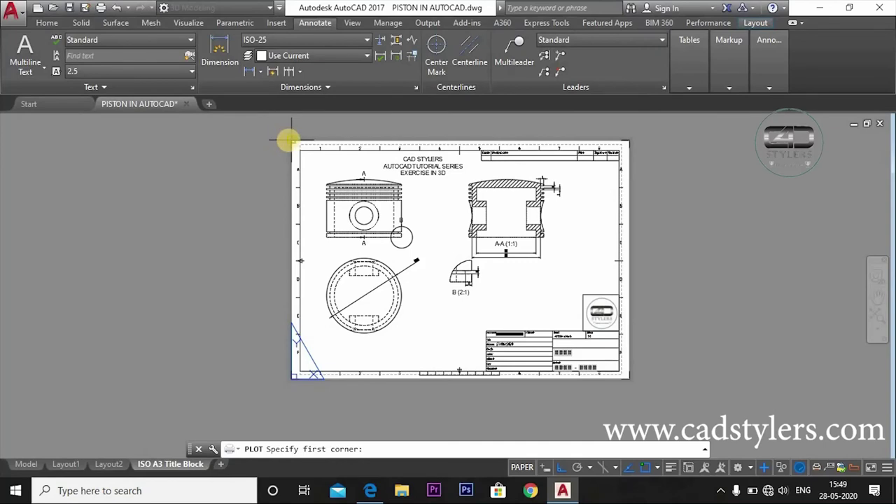
{"action": "left_click", "coordinate": [288, 140]}
{"action": "left_click", "coordinate": [630, 378]}
{"action": "scroll", "coordinate": [626, 376], "scroll_direction": "up", "scroll_amount": 5}
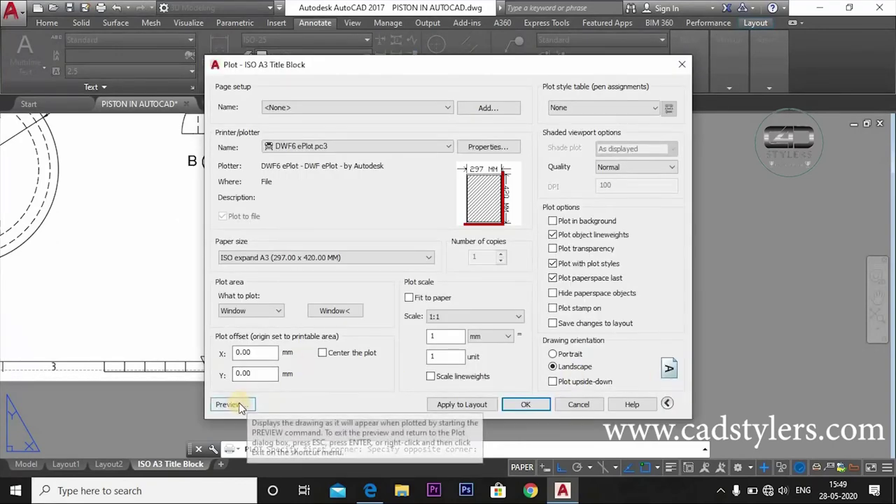
{"action": "left_click", "coordinate": [239, 404]}
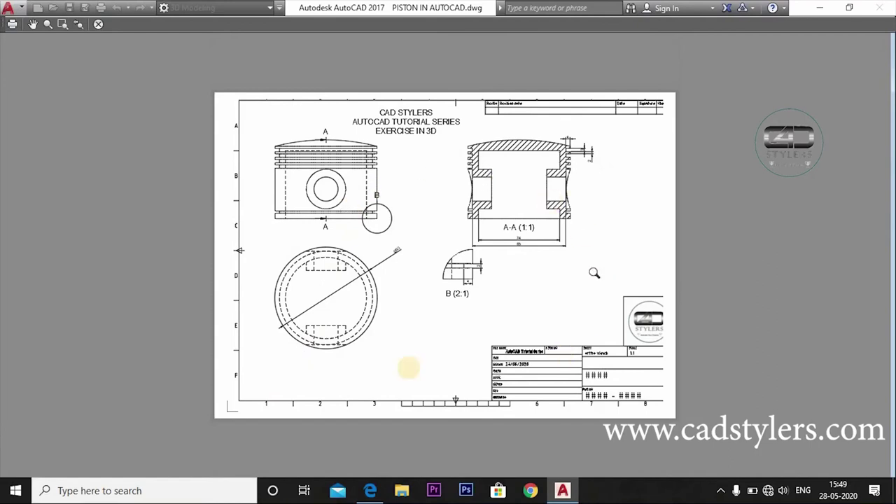
{"action": "left_click", "coordinate": [98, 24]}
{"action": "left_click", "coordinate": [248, 403]}
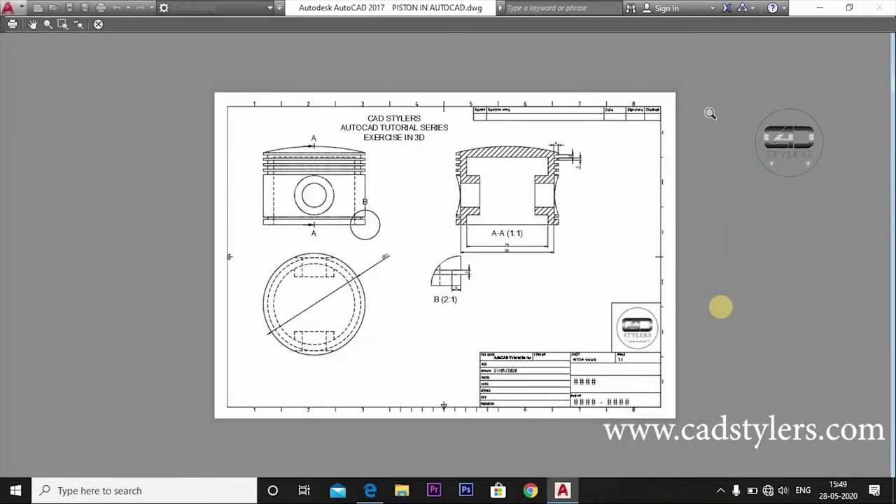
{"action": "left_click", "coordinate": [97, 24]}
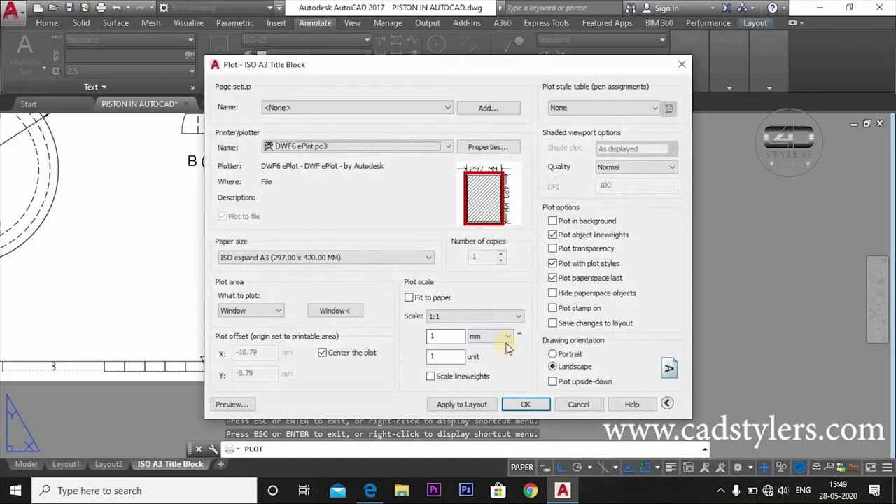
{"action": "left_click", "coordinate": [258, 315]}
{"action": "left_click", "coordinate": [270, 311]}
{"action": "left_click", "coordinate": [270, 313]}
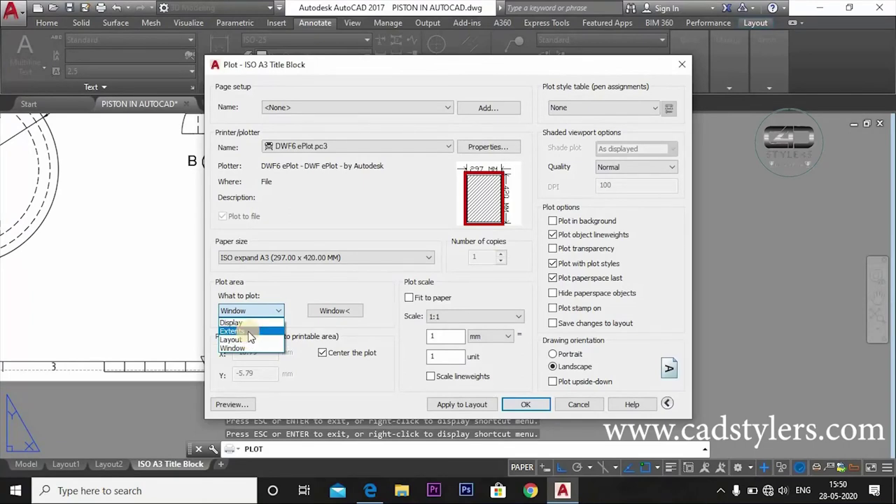
{"action": "left_click", "coordinate": [250, 331]}
{"action": "left_click", "coordinate": [256, 315]}
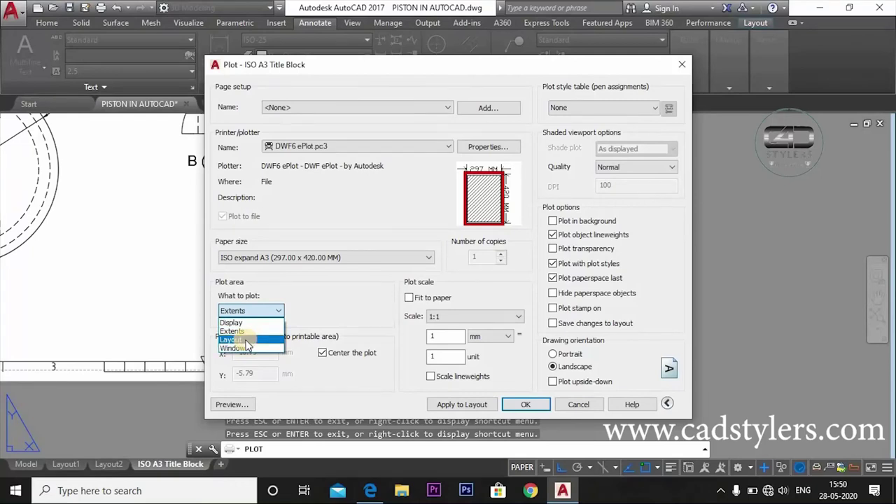
{"action": "left_click", "coordinate": [242, 339]}
{"action": "left_click", "coordinate": [232, 404]}
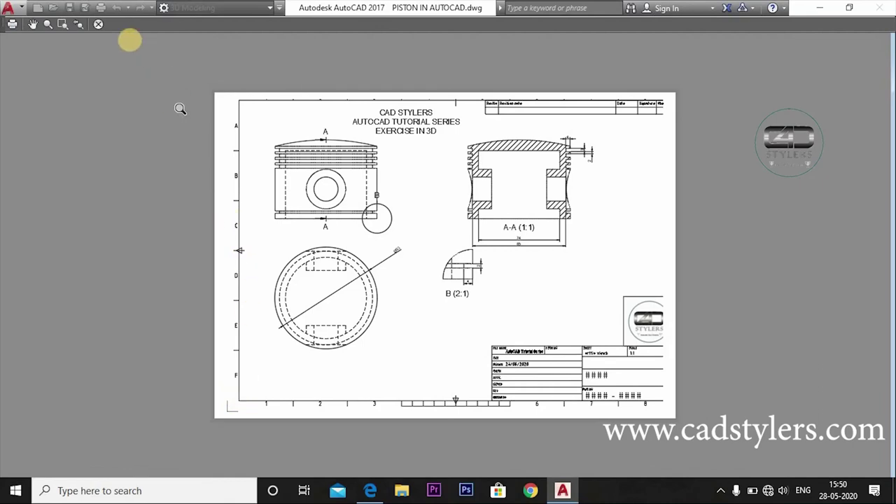
{"action": "left_click", "coordinate": [100, 26]}
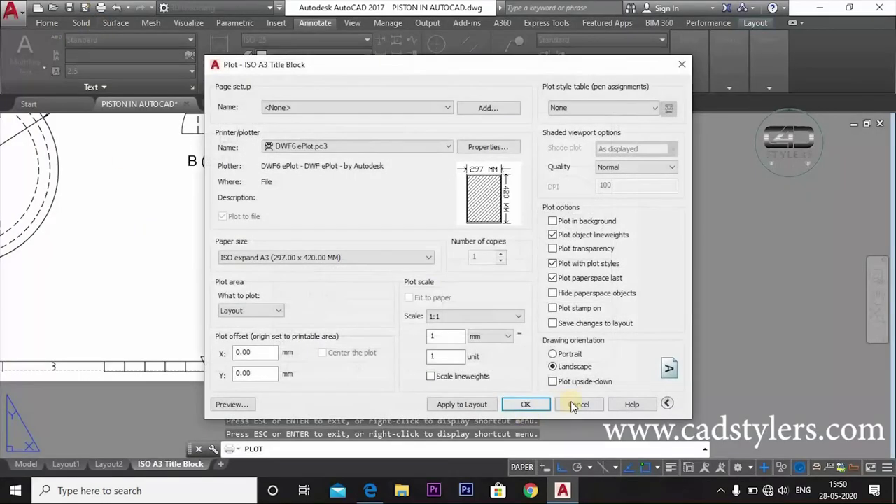
Restart the plot with Ctrl+P, keep Layout as plot area and preview it
{"action": "left_click", "coordinate": [578, 404]}
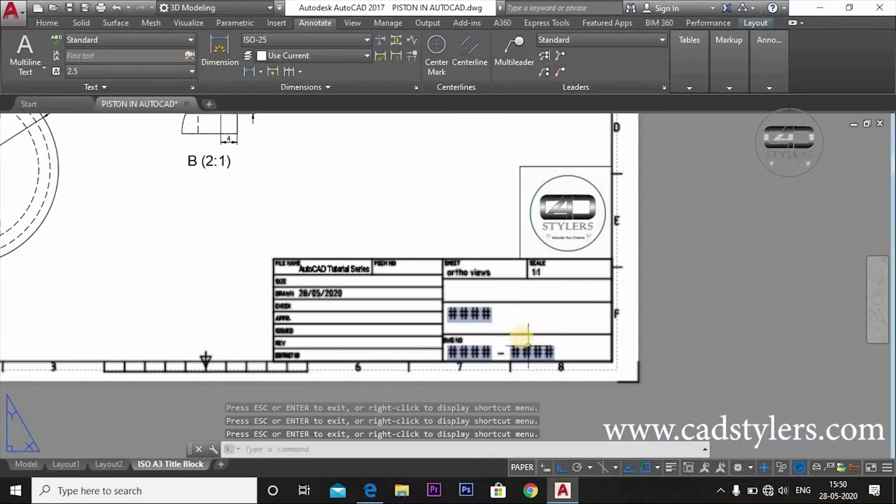
{"action": "key", "text": "ctrl+p"}
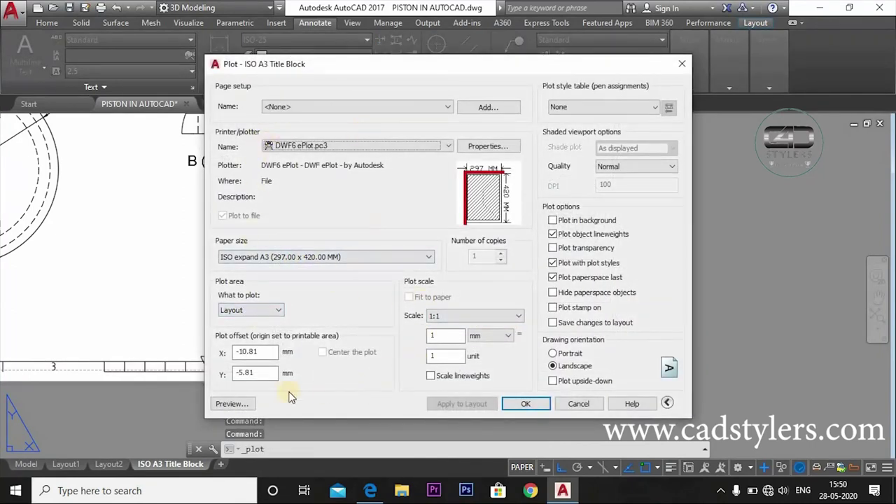
{"action": "left_click", "coordinate": [237, 403]}
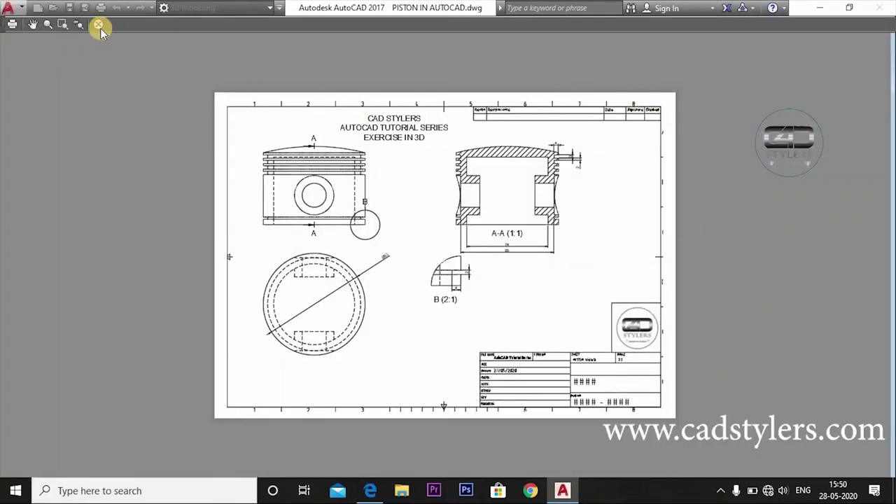
{"action": "key", "text": "Escape"}
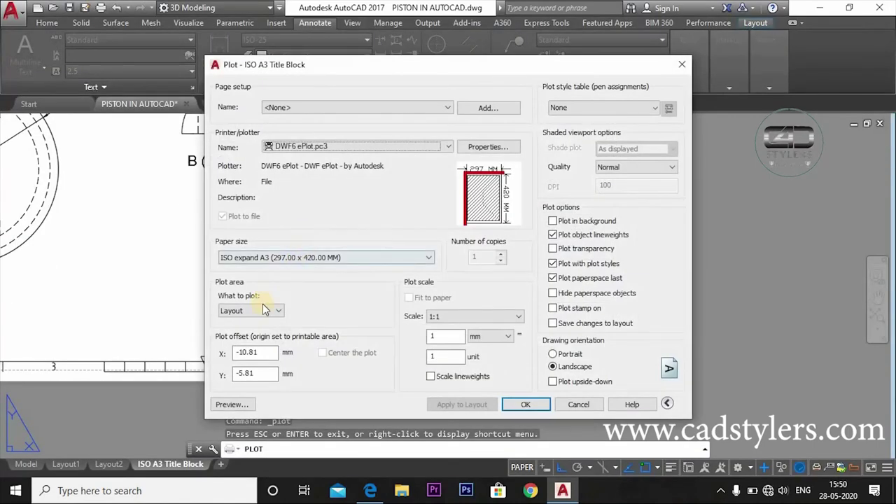
{"action": "left_click", "coordinate": [261, 308]}
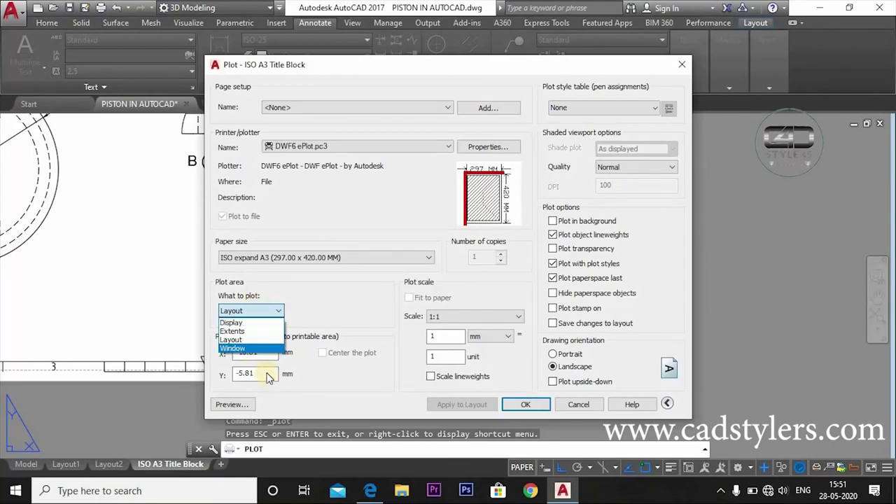
{"action": "left_click", "coordinate": [271, 298]}
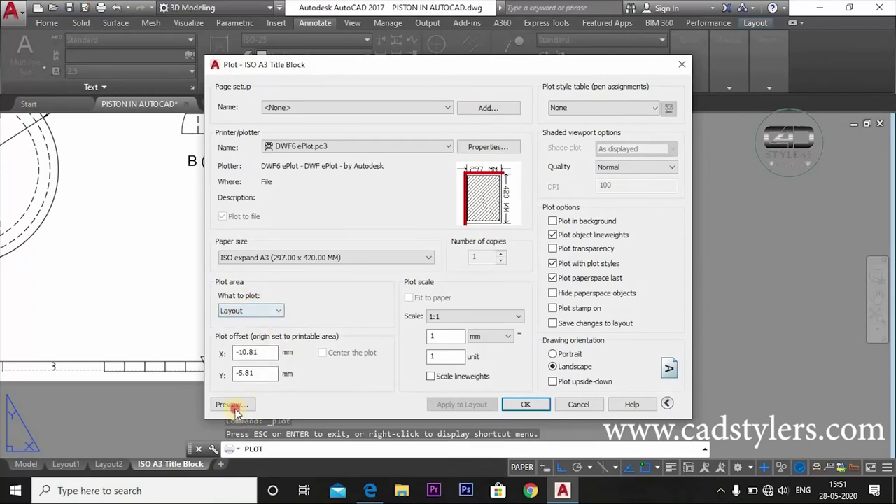
{"action": "left_click", "coordinate": [233, 405]}
{"action": "left_click", "coordinate": [98, 25]}
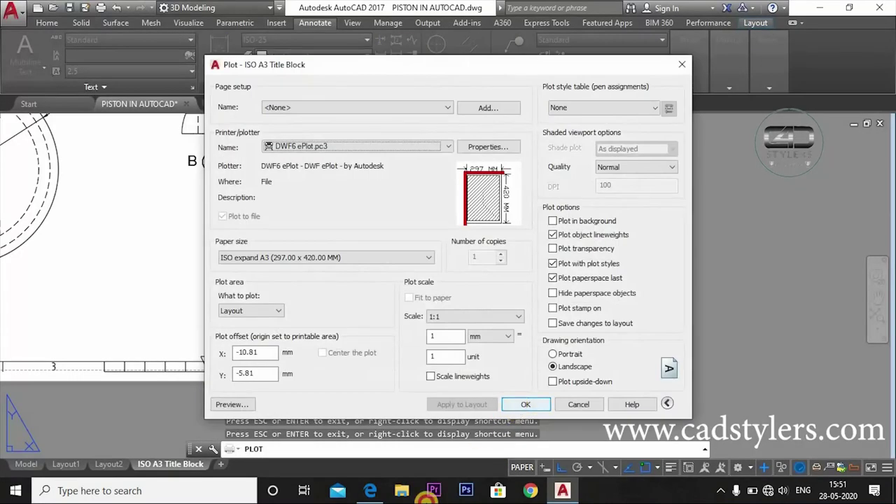
Plot the layout to a DWF file saved on the Desktop
{"action": "left_click", "coordinate": [525, 404]}
{"action": "left_click", "coordinate": [287, 354]}
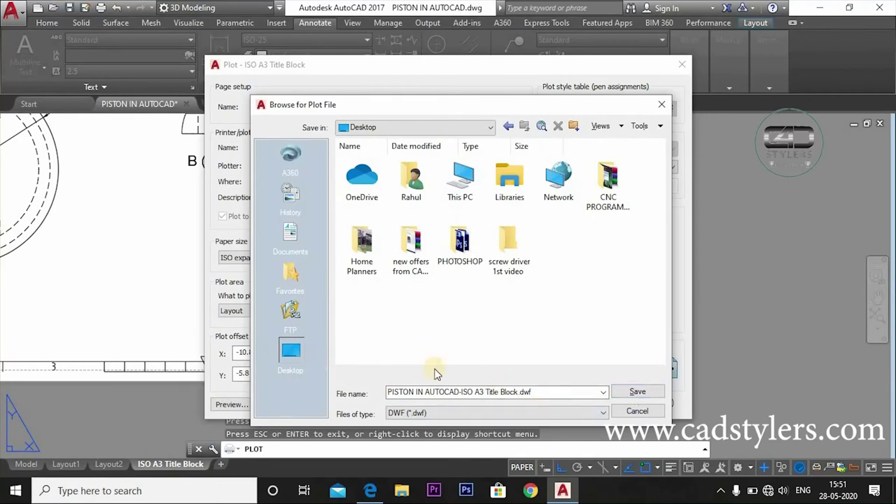
{"action": "left_click", "coordinate": [638, 392]}
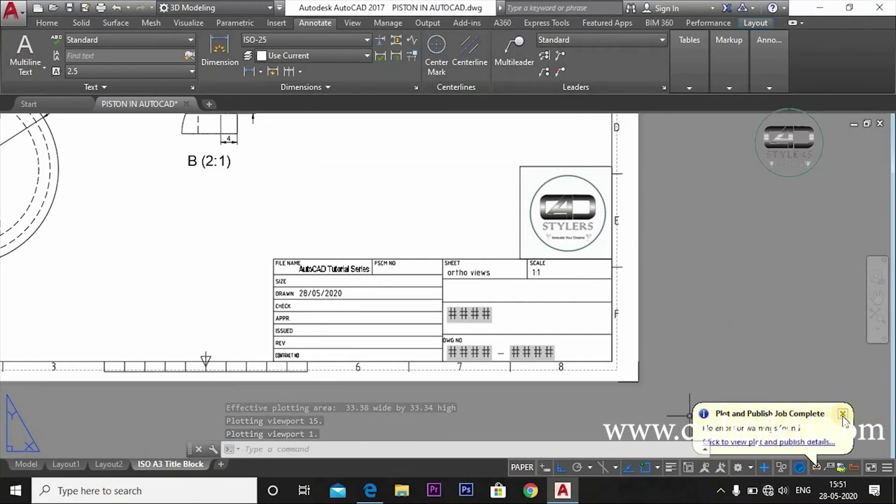
Drag the exported DWF from the desktop onto AutoCAD's taskbar icon, then return to the piston drawing
{"action": "left_click", "coordinate": [819, 8]}
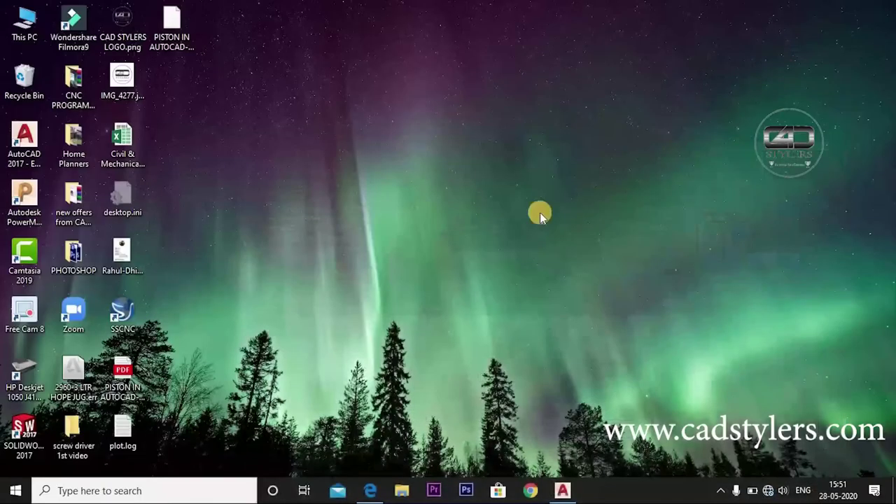
{"action": "double_click", "coordinate": [172, 24]}
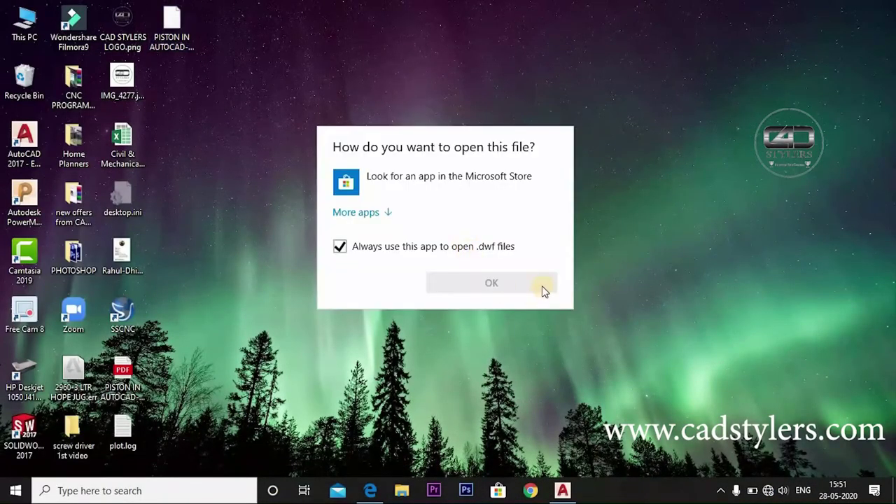
{"action": "left_click", "coordinate": [480, 76]}
{"action": "mouse_move", "coordinate": [562, 490]}
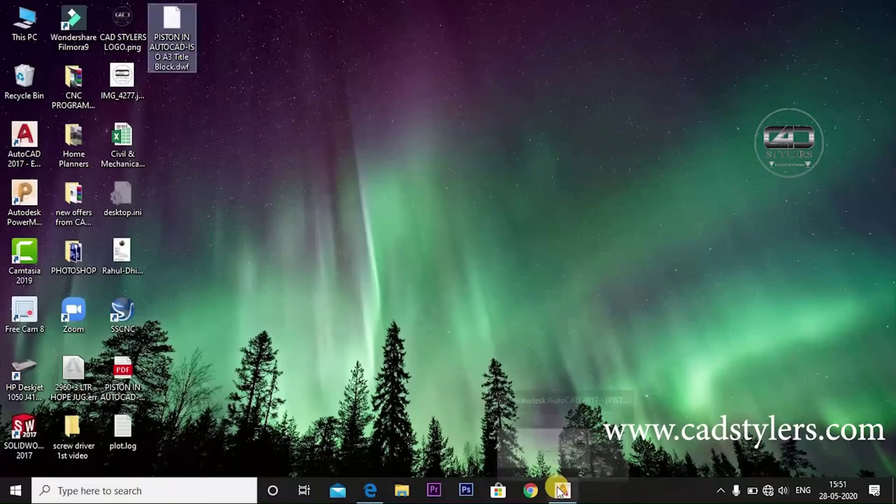
{"action": "left_click_drag", "start_coordinate": [172, 25], "coordinate": [566, 493]}
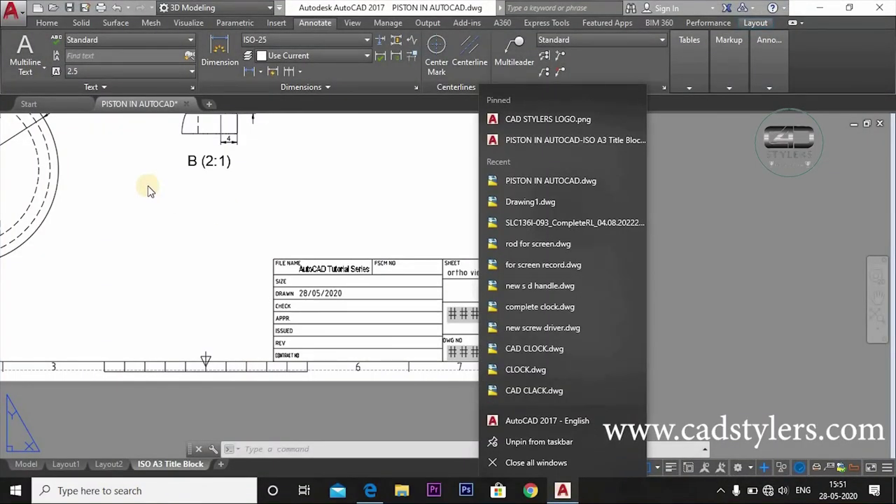
{"action": "left_click", "coordinate": [58, 104]}
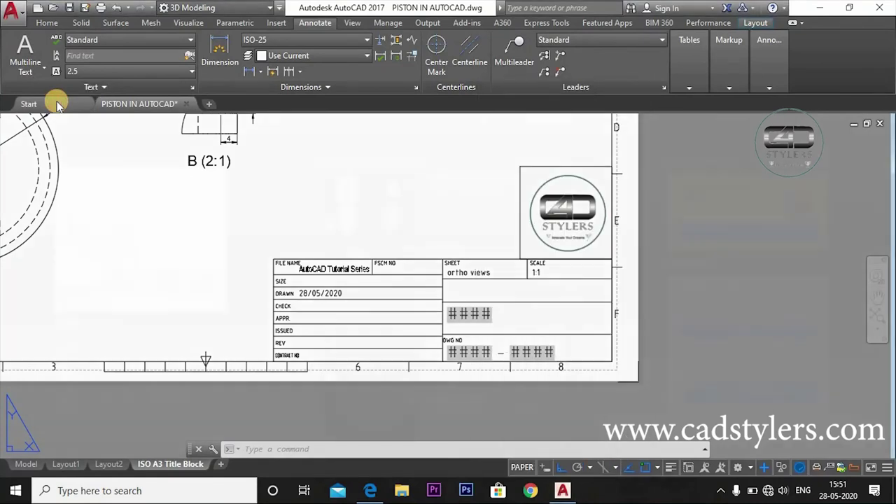
Start a new Drawing2 and drag the title-block DWF from the desktop into it
{"action": "left_click", "coordinate": [59, 104]}
{"action": "left_click", "coordinate": [126, 248]}
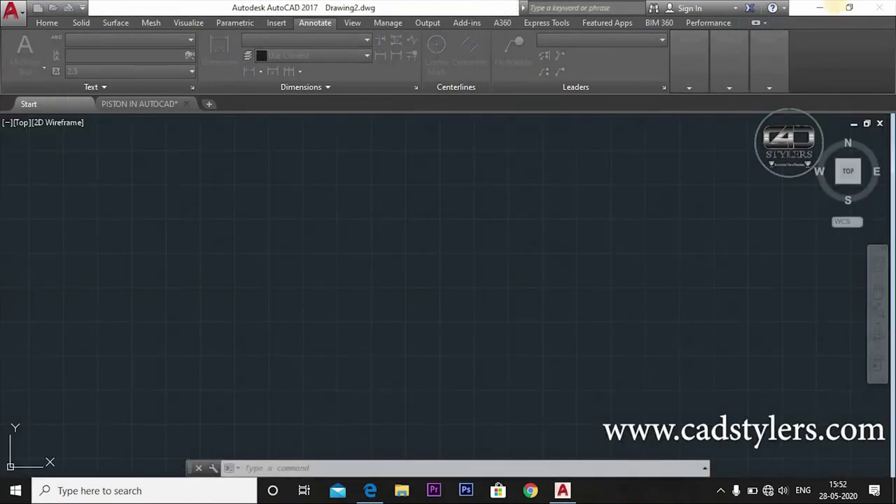
{"action": "key", "text": "super+d"}
{"action": "mouse_move", "coordinate": [190, 39]}
{"action": "left_mouse_down"}
{"action": "mouse_move", "coordinate": [494, 343]}
{"action": "mouse_move", "coordinate": [613, 434]}
{"action": "left_mouse_up"}
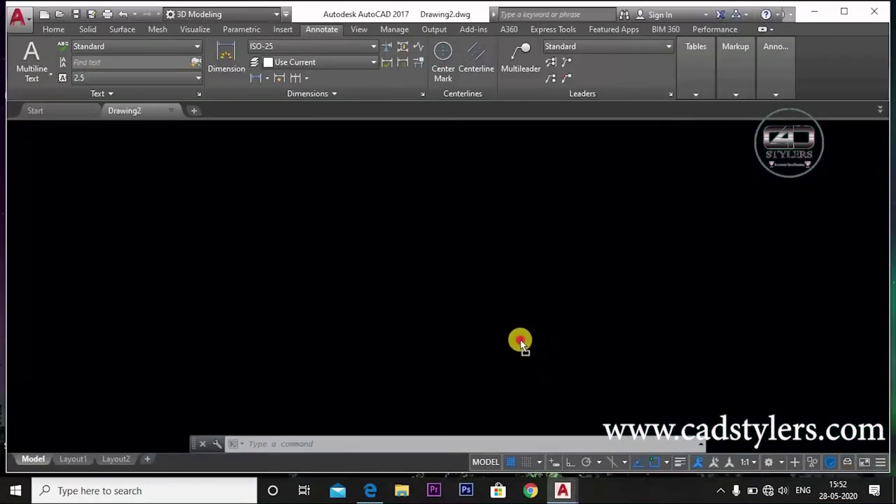
{"action": "left_click_drag", "start_coordinate": [613, 434], "coordinate": [439, 282]}
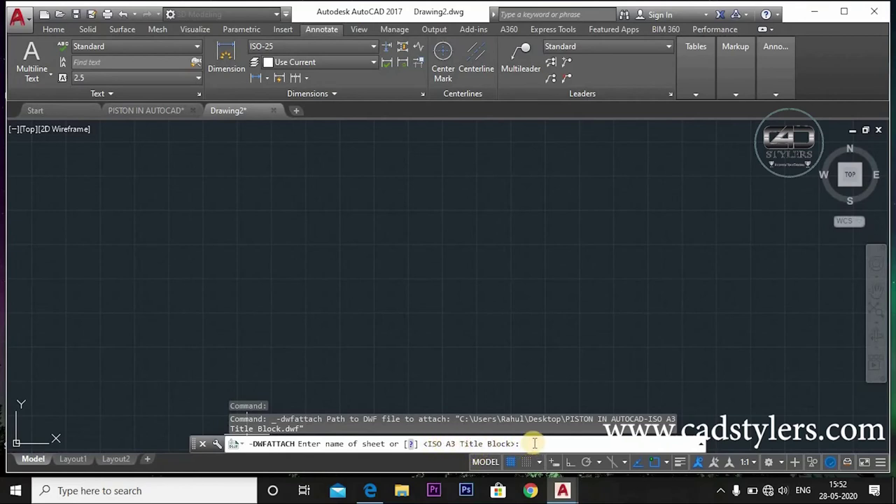
Attach the ISO A3 Title Block sheet at insertion point 0,0 with scale 1 and rotation 0
{"action": "key", "text": "Return"}
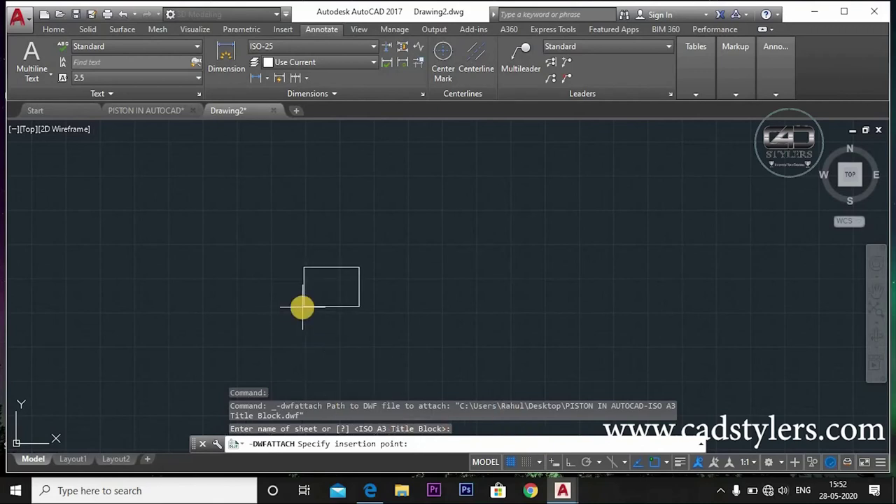
{"action": "type", "text": "0"}
{"action": "key", "text": "Return"}
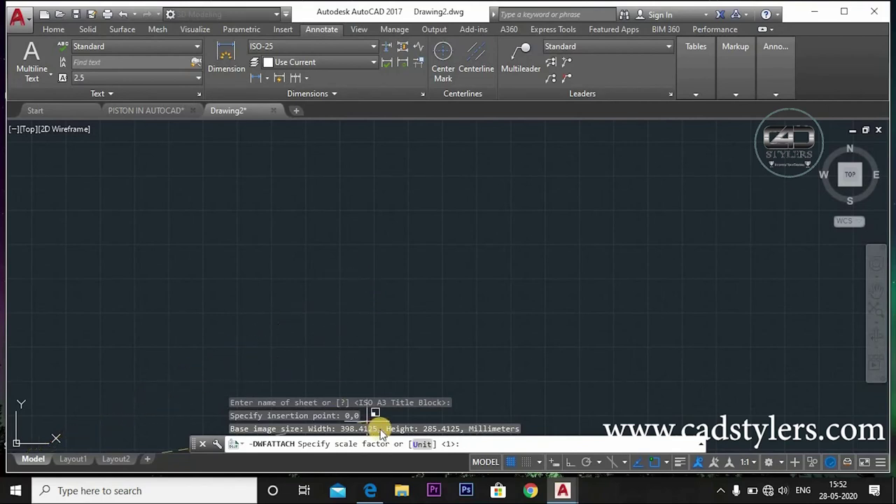
{"action": "key", "text": "Return"}
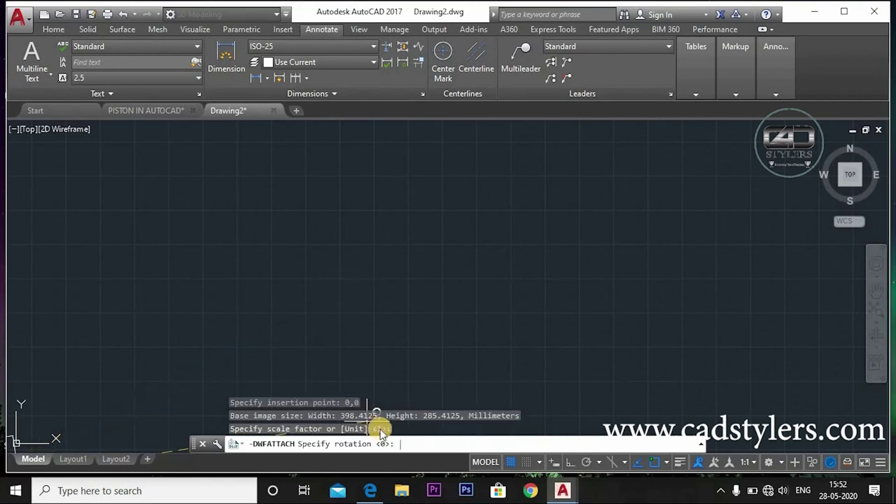
{"action": "key", "text": "Return"}
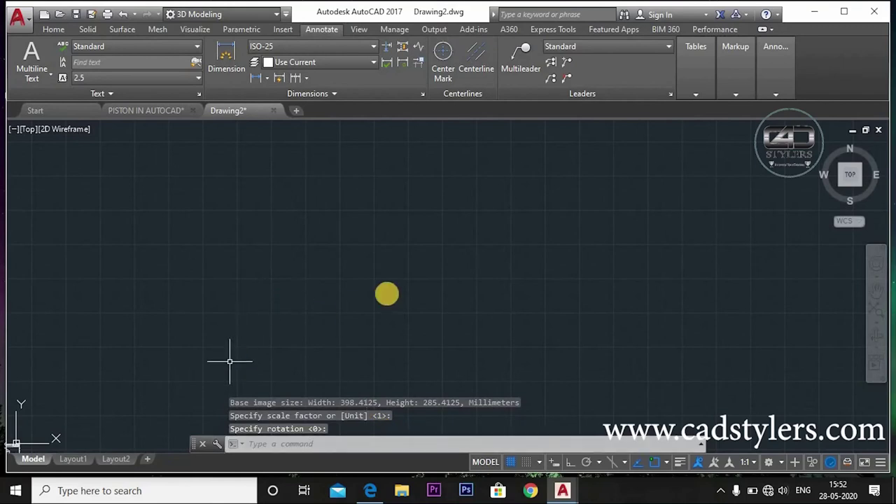
Centre the attached sheet in view, then switch back to the PISTON IN AUTOCAD drawing
{"action": "mouse_move", "coordinate": [179, 401]}
{"action": "middle_mouse_down"}
{"action": "mouse_move", "coordinate": [324, 315]}
{"action": "mouse_move", "coordinate": [362, 330]}
{"action": "middle_mouse_up"}
{"action": "scroll", "coordinate": [324, 315], "scroll_direction": "up", "scroll_amount": 5}
{"action": "scroll", "coordinate": [322, 251], "scroll_direction": "up", "scroll_amount": 2}
{"action": "scroll", "coordinate": [323, 251], "scroll_direction": "up", "scroll_amount": 5}
{"action": "scroll", "coordinate": [382, 348], "scroll_direction": "down", "scroll_amount": 4}
{"action": "scroll", "coordinate": [396, 280], "scroll_direction": "down", "scroll_amount": 1}
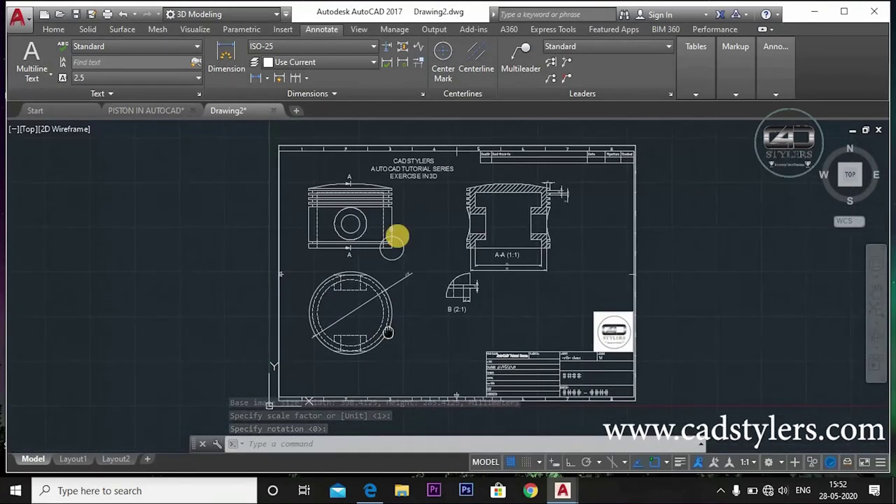
{"action": "scroll", "coordinate": [377, 166], "scroll_direction": "up", "scroll_amount": 5}
{"action": "scroll", "coordinate": [377, 166], "scroll_direction": "down", "scroll_amount": 5}
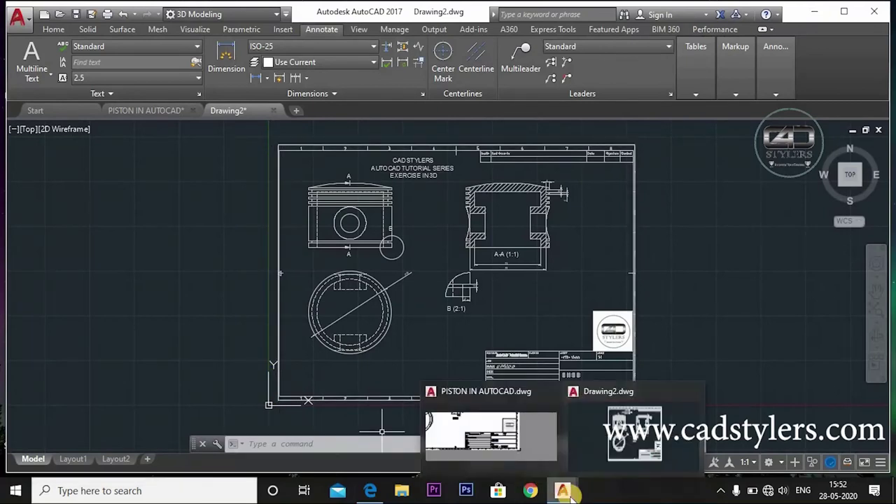
{"action": "left_click", "coordinate": [532, 441]}
Switch the plotter to DWG To PDF.pc3 and preview the sheet
{"action": "scroll", "coordinate": [501, 303], "scroll_direction": "down", "scroll_amount": 1}
{"action": "scroll", "coordinate": [501, 303], "scroll_direction": "down", "scroll_amount": 2}
{"action": "key", "text": "ctrl+p"}
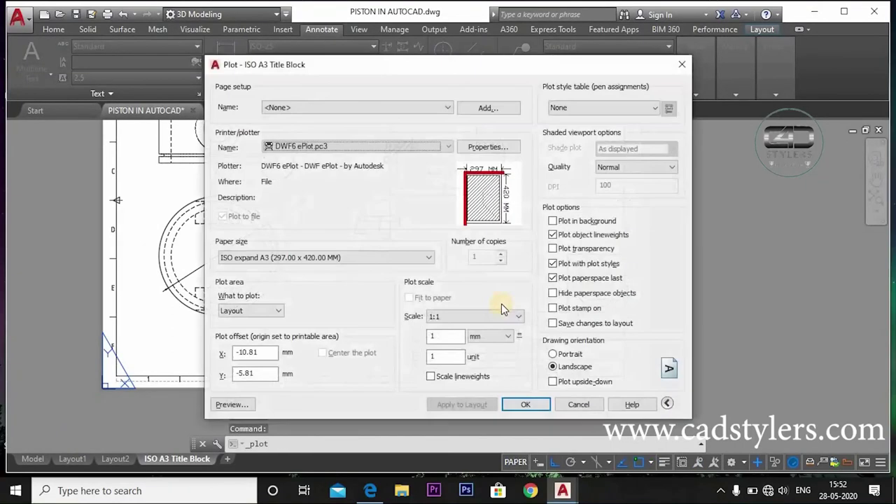
{"action": "left_click", "coordinate": [336, 147]}
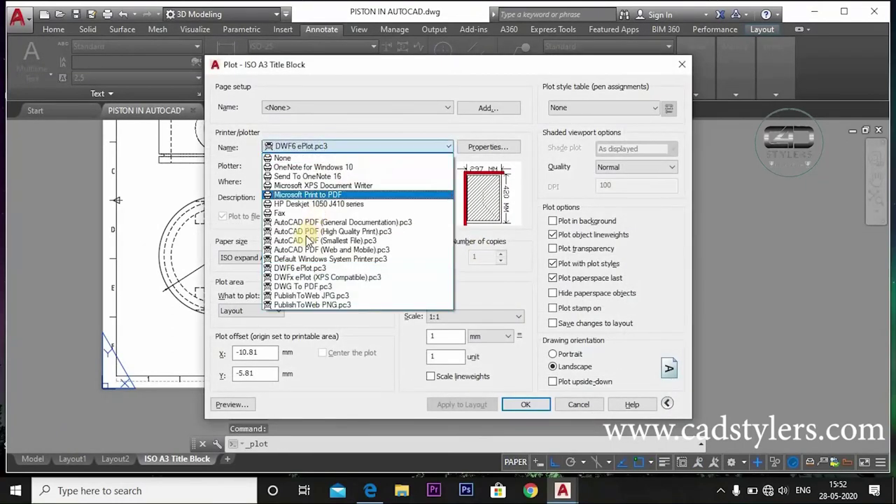
{"action": "left_click", "coordinate": [315, 290]}
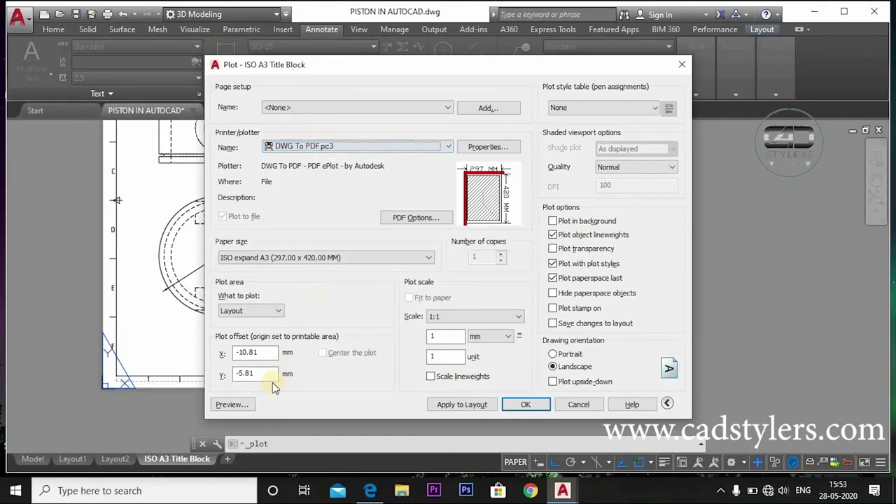
{"action": "left_click", "coordinate": [235, 404]}
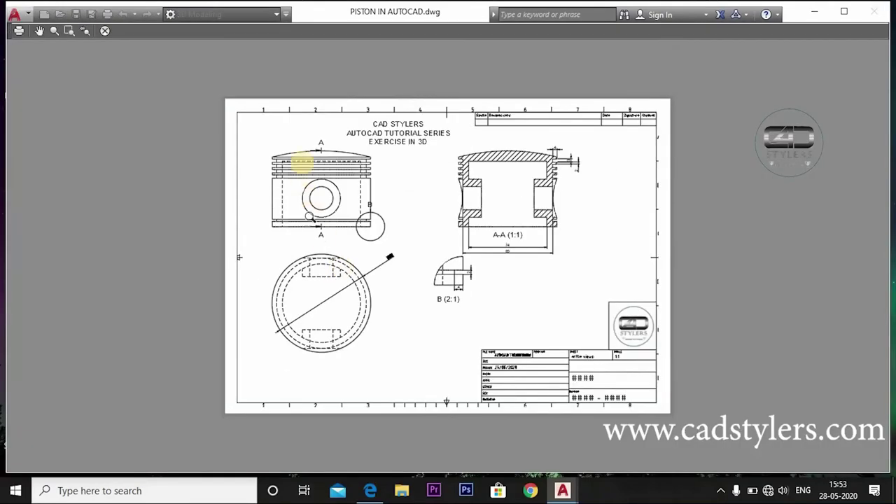
{"action": "left_click", "coordinate": [105, 30]}
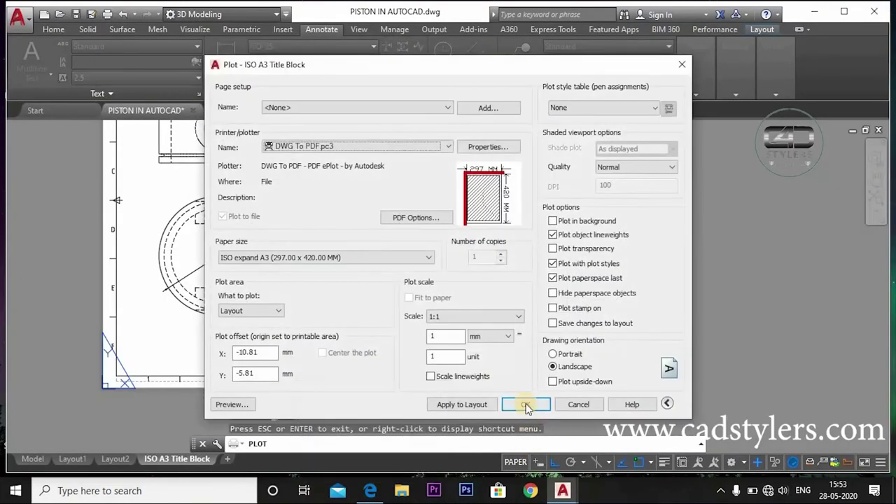
Save the PDF to the Desktop under a new name rather than overwriting the existing file
{"action": "left_click", "coordinate": [526, 403]}
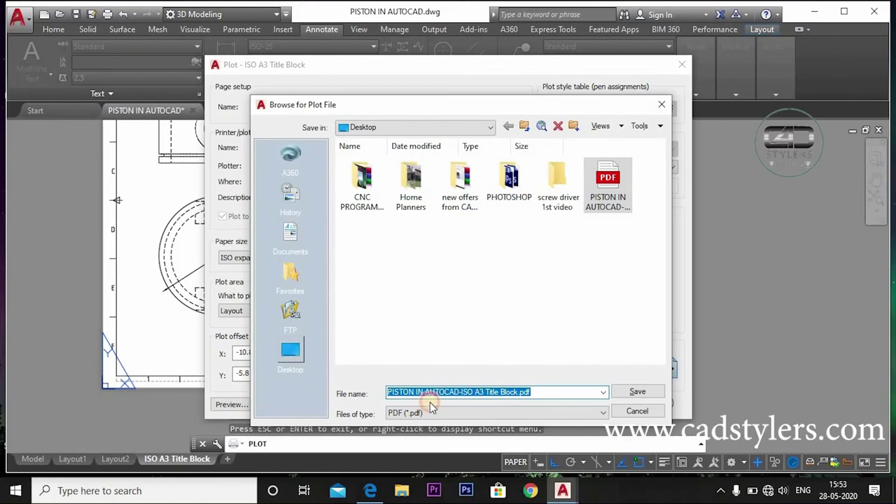
{"action": "left_click", "coordinate": [540, 392]}
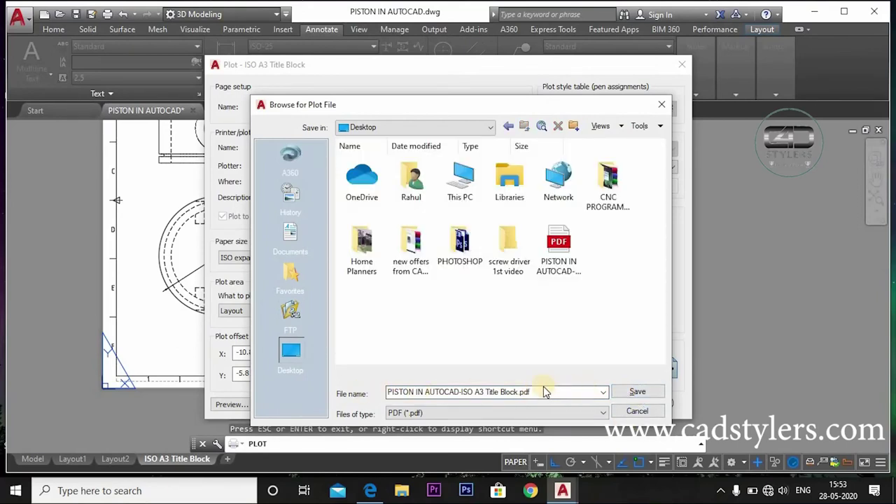
{"action": "left_click", "coordinate": [630, 386]}
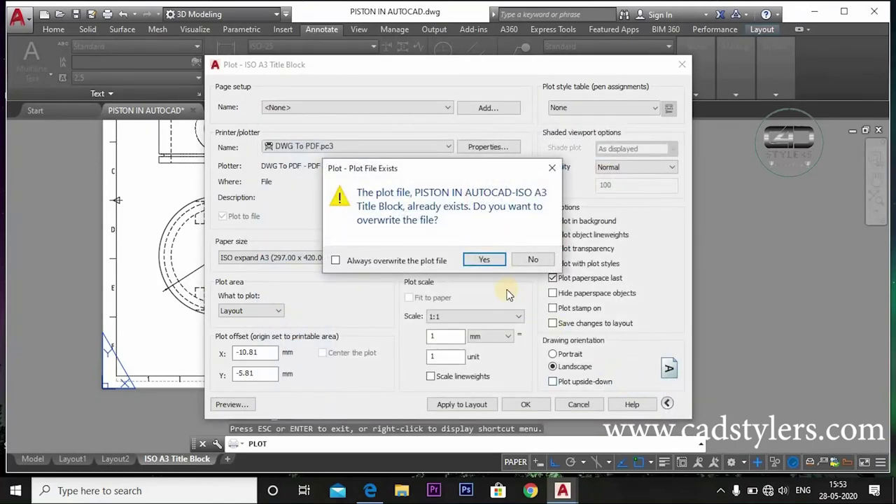
{"action": "left_click", "coordinate": [527, 260]}
{"action": "left_click", "coordinate": [526, 406]}
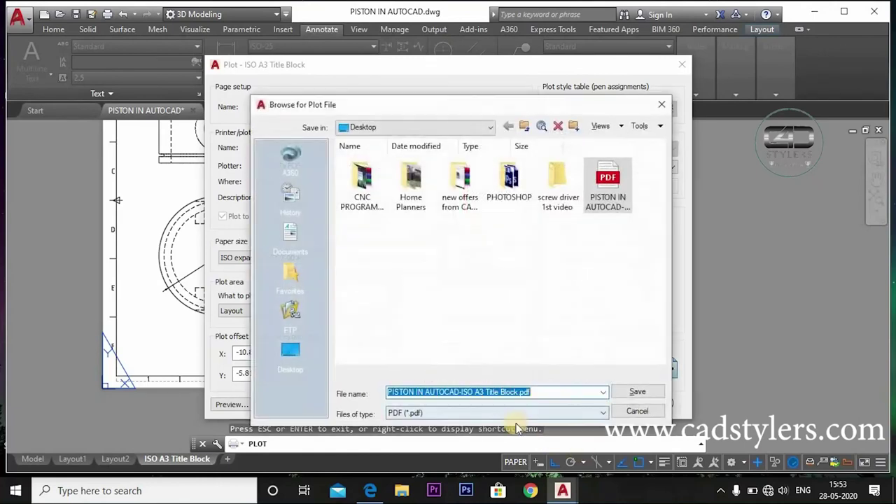
{"action": "left_click", "coordinate": [521, 392]}
{"action": "key", "text": "Return"}
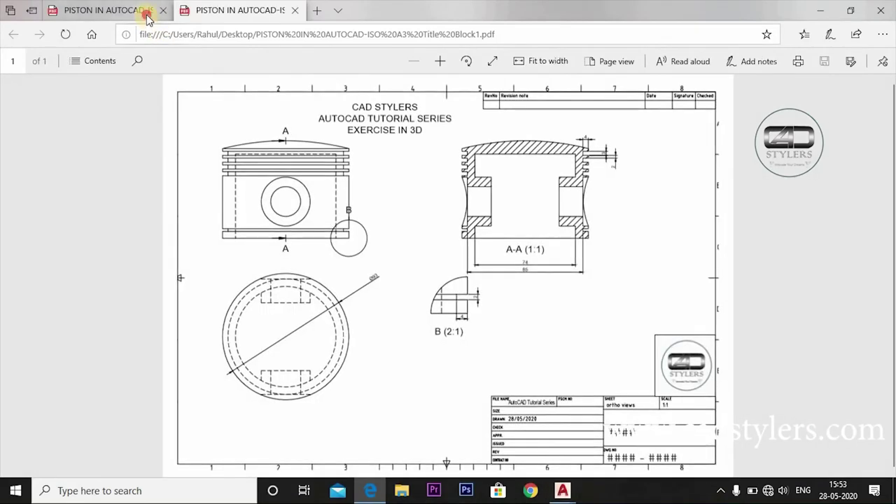
View the older PDF tab, then the new PDF tab, then minimize Edge
{"action": "left_click", "coordinate": [147, 14]}
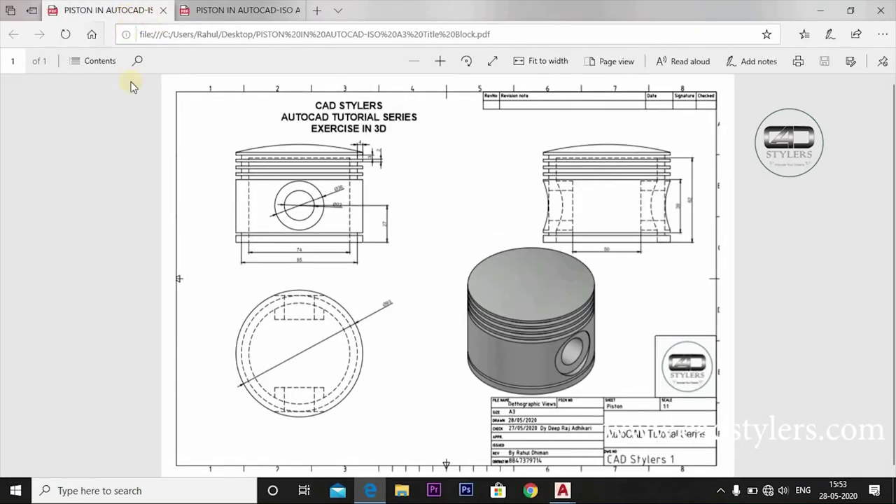
{"action": "left_click", "coordinate": [254, 17]}
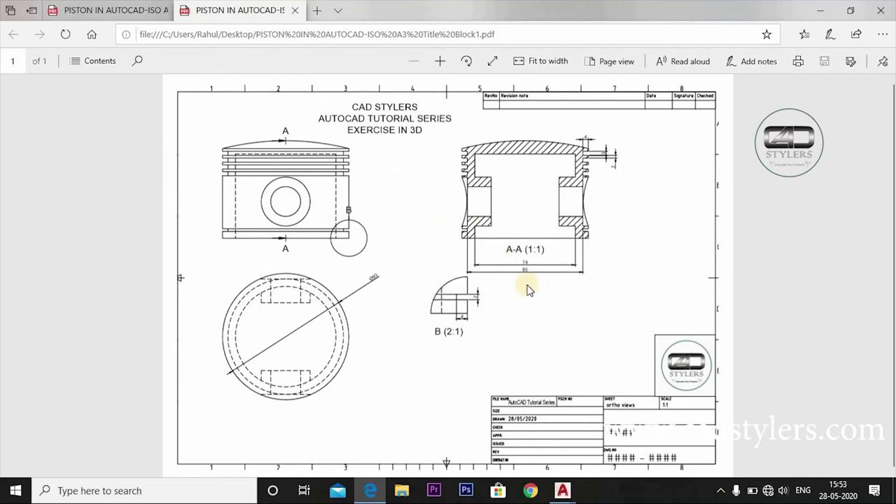
{"action": "left_click", "coordinate": [820, 10]}
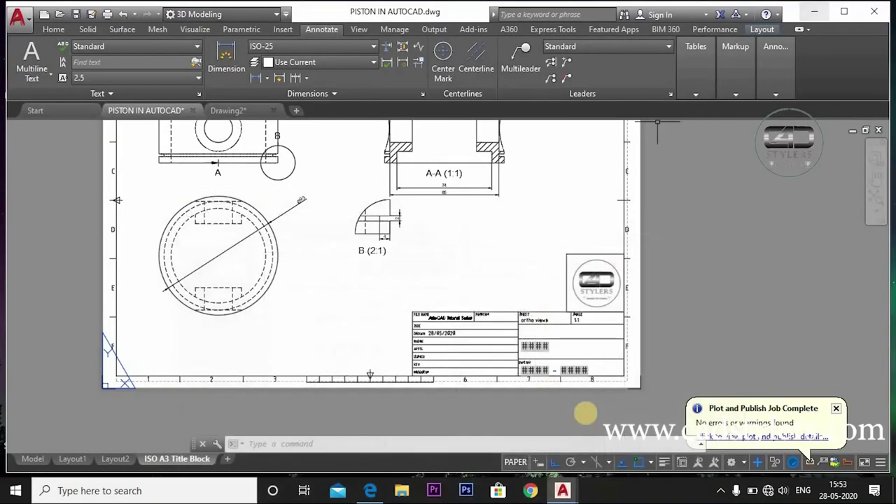
Set the plotter to PublishToWeb JPG.pc3 with the default Sun Hi-Res paper size and preview
{"action": "left_click", "coordinate": [837, 409]}
{"action": "mouse_move", "coordinate": [562, 491]}
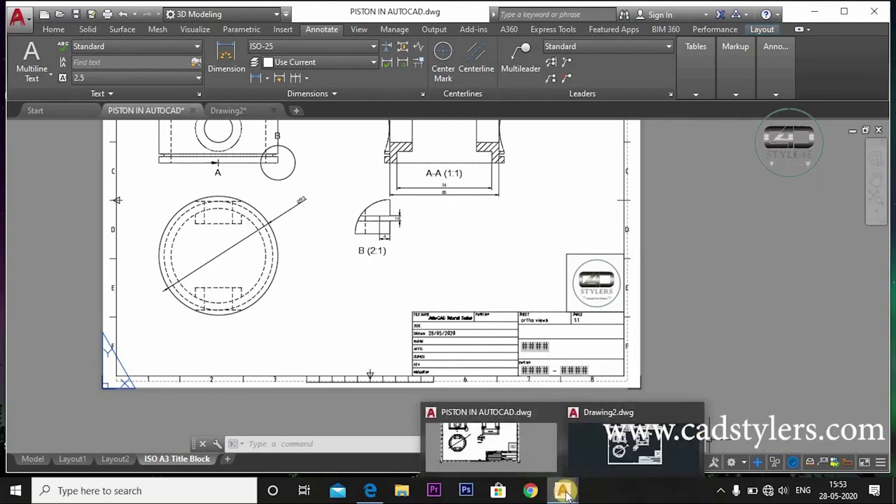
{"action": "key", "text": "ctrl+p"}
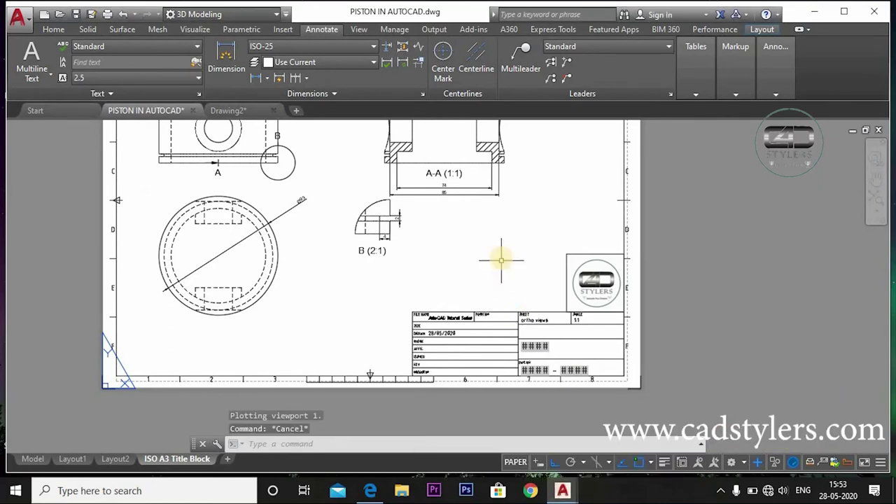
{"action": "left_click", "coordinate": [369, 145]}
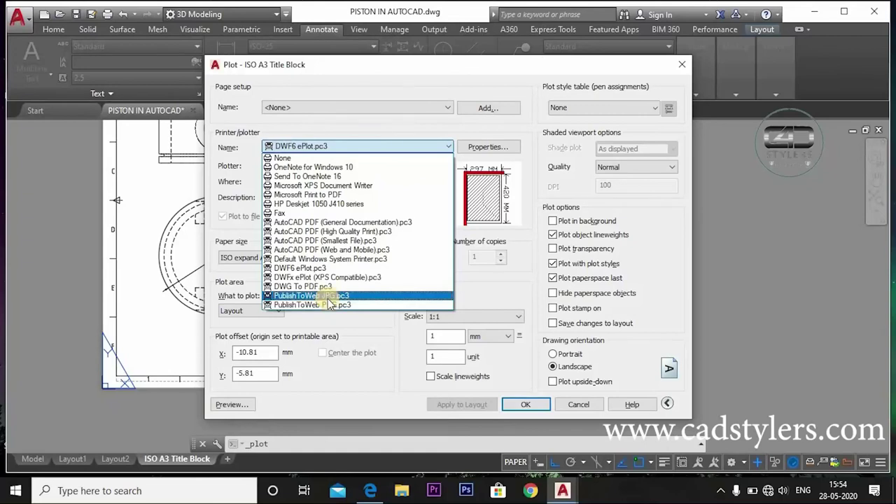
{"action": "left_click", "coordinate": [328, 297]}
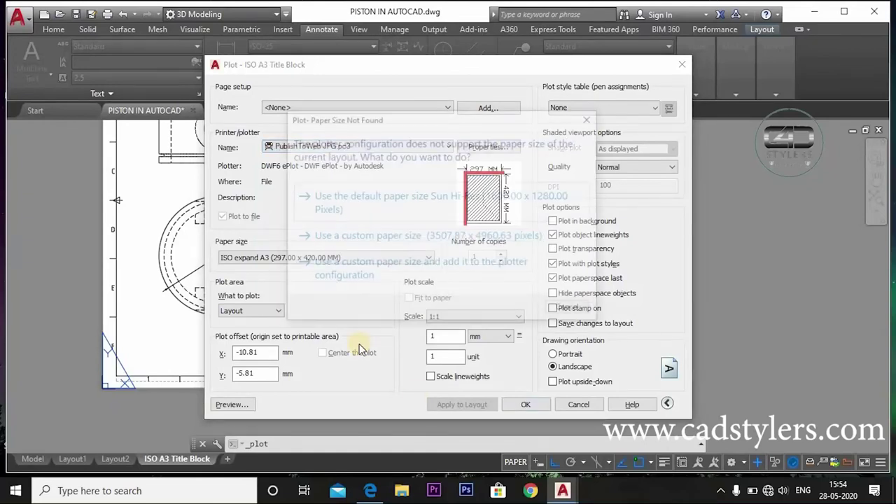
{"action": "left_click", "coordinate": [363, 199]}
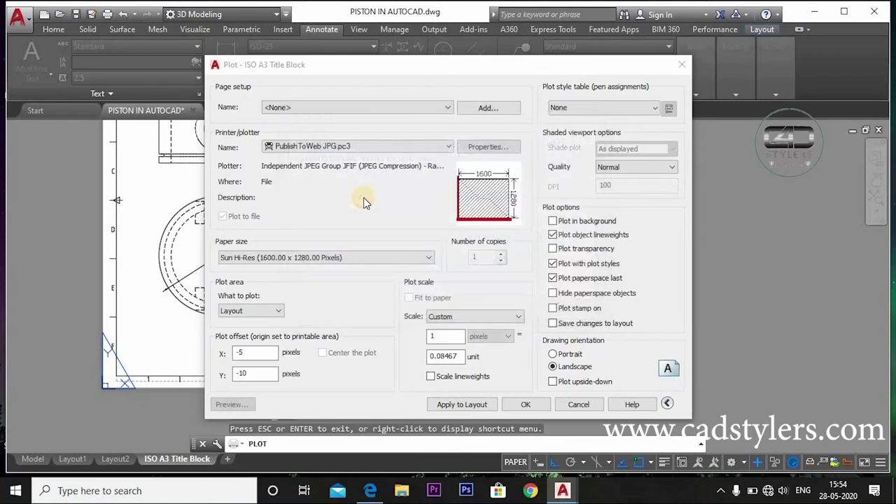
{"action": "left_click", "coordinate": [231, 404]}
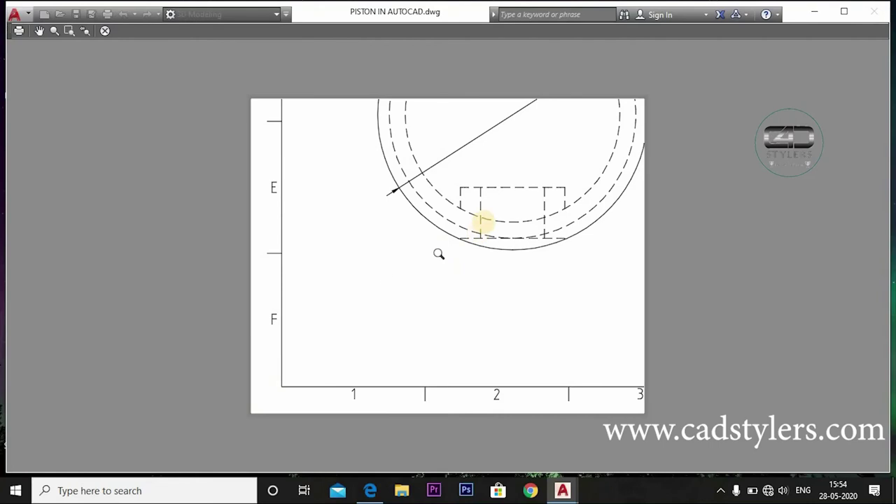
{"action": "left_click", "coordinate": [107, 33]}
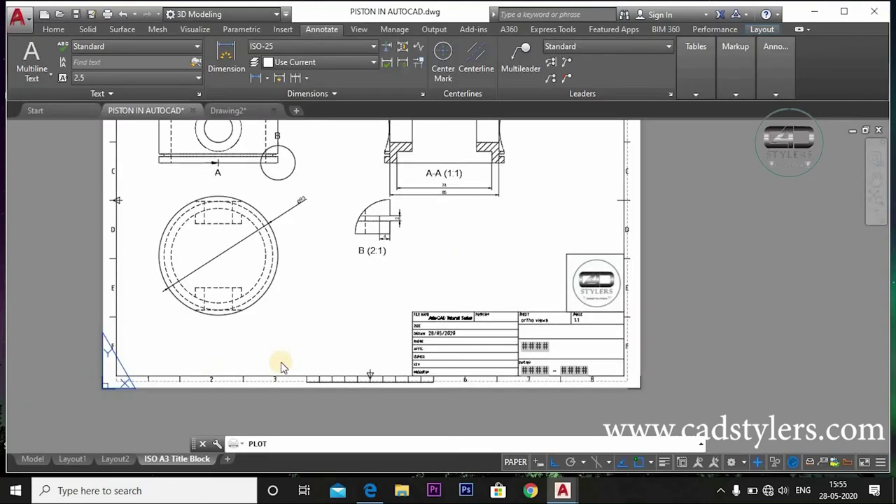
Plot Extents fitted to paper and save the JPG to the Desktop
{"action": "left_click", "coordinate": [241, 313]}
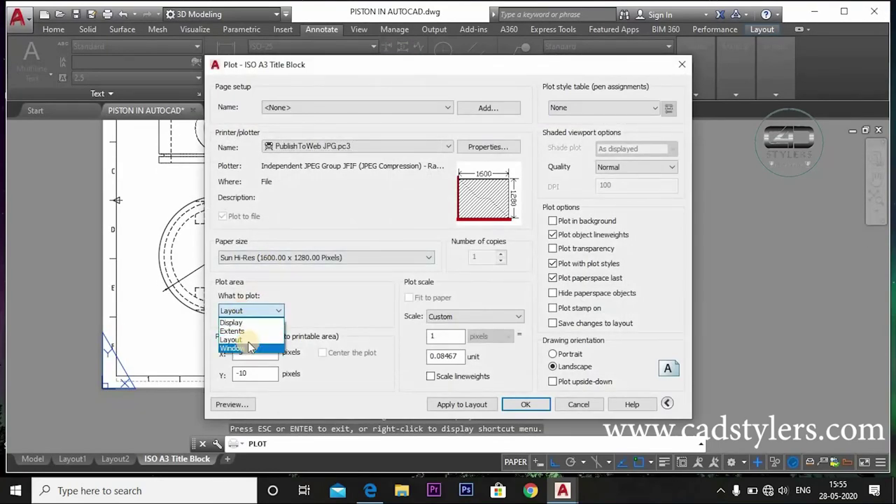
{"action": "left_click", "coordinate": [232, 331]}
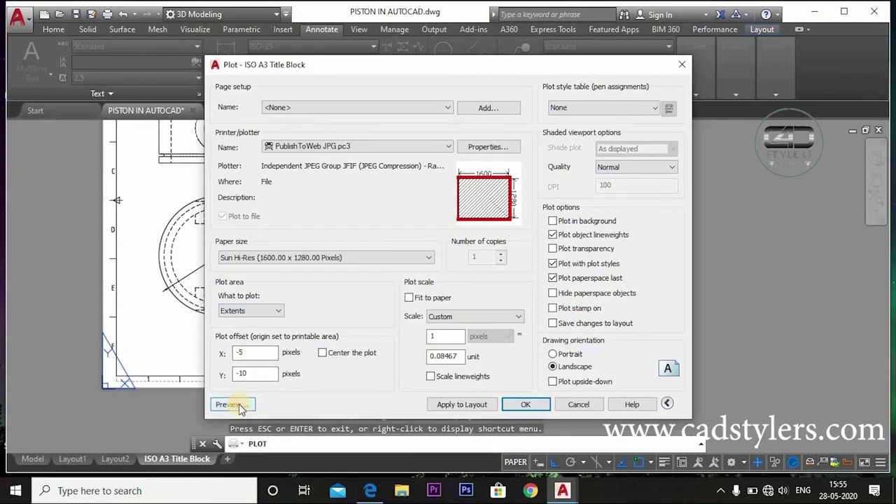
{"action": "left_click", "coordinate": [231, 404]}
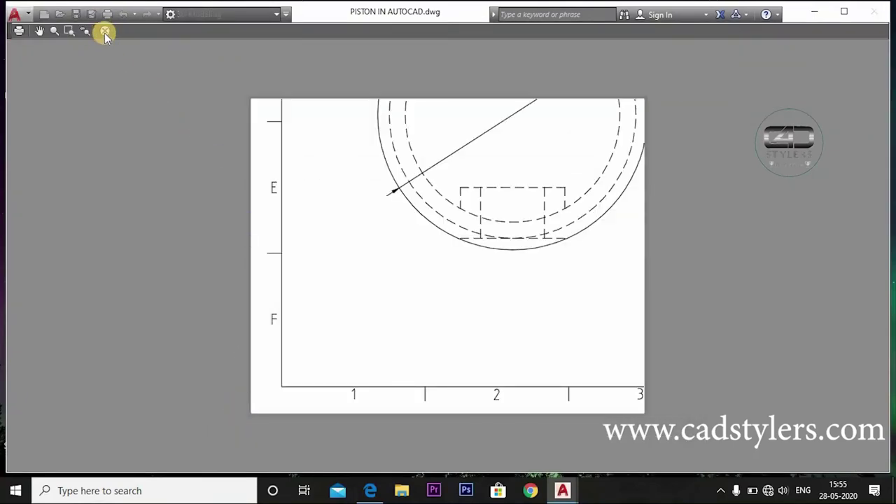
{"action": "left_click", "coordinate": [104, 33]}
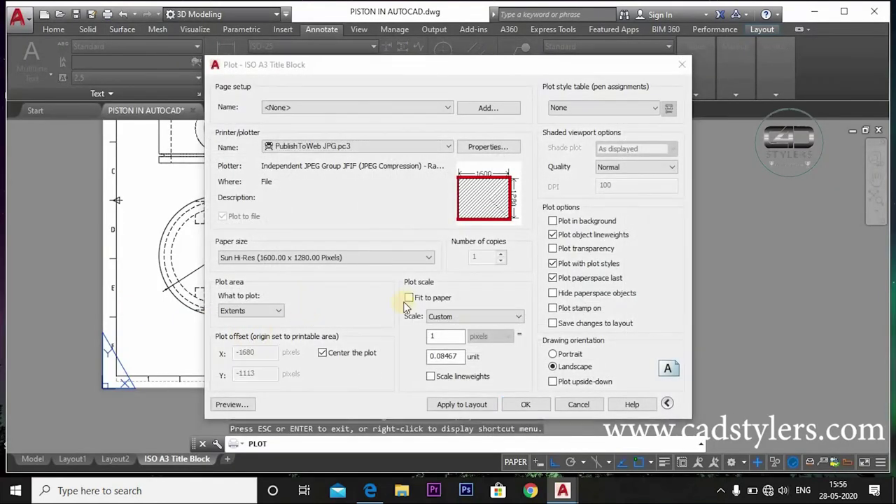
{"action": "left_click", "coordinate": [408, 299]}
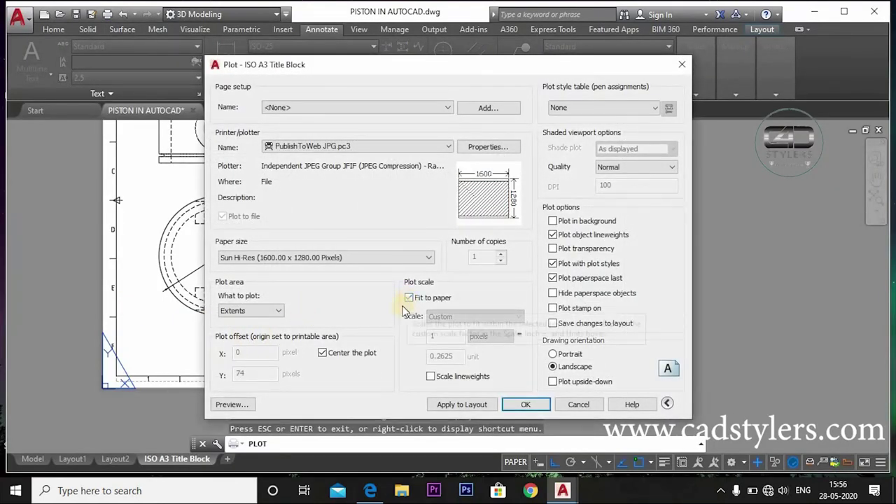
{"action": "left_click", "coordinate": [231, 405]}
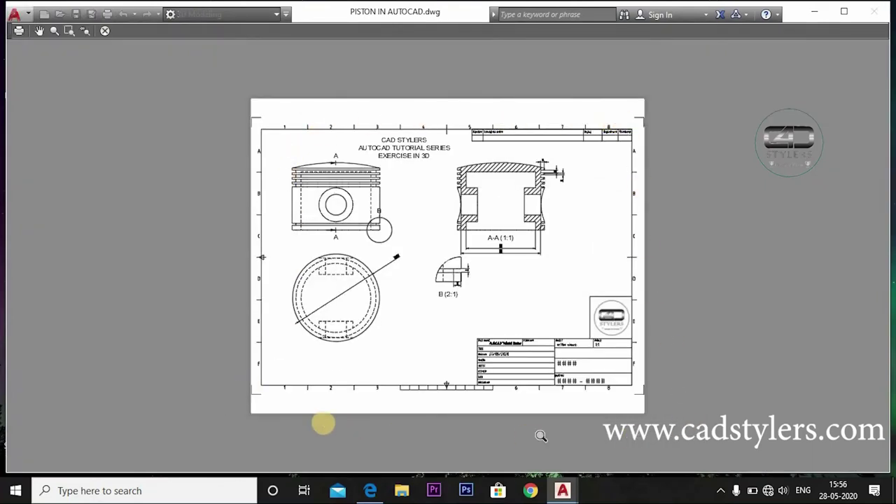
{"action": "left_click", "coordinate": [104, 30]}
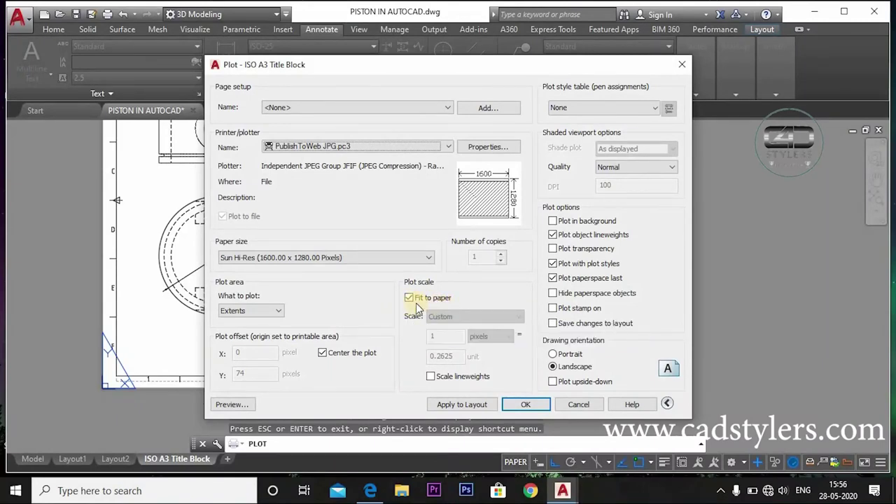
{"action": "left_click", "coordinate": [518, 408]}
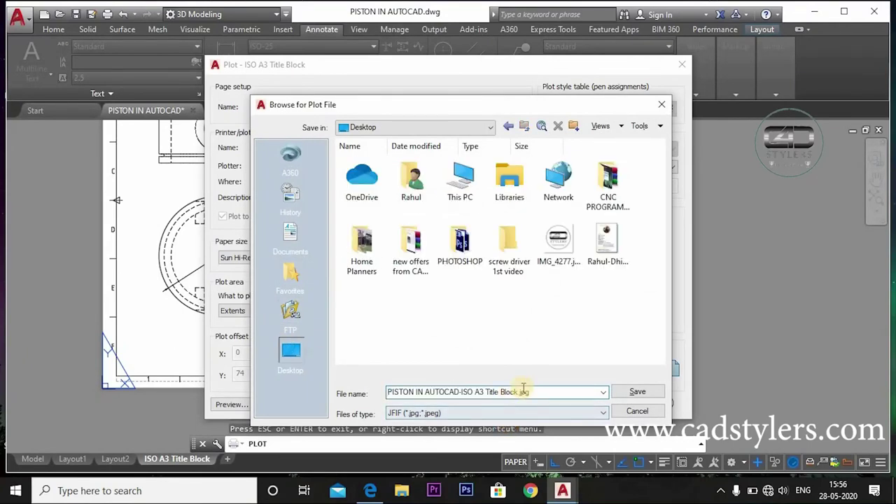
{"action": "left_click", "coordinate": [630, 392]}
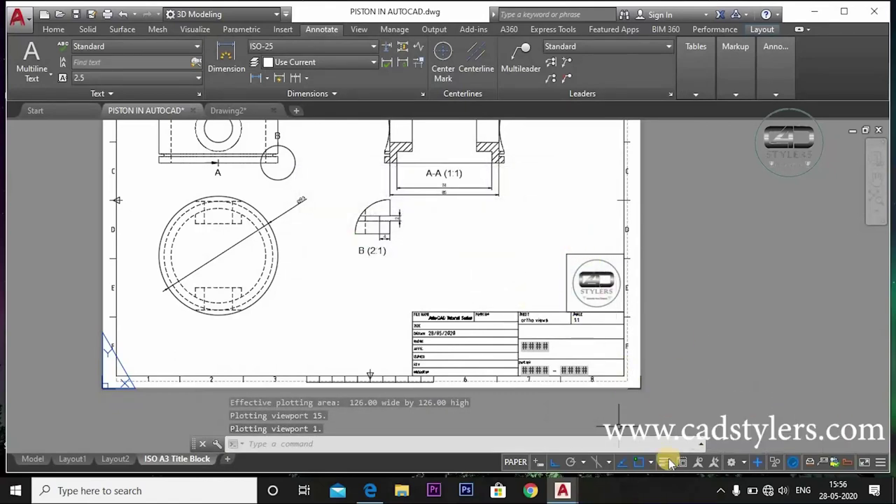
Set the plotter to PublishToWeb PNG.pc3 with the default Sun Hi-Res paper size
{"action": "key", "text": "ctrl+p"}
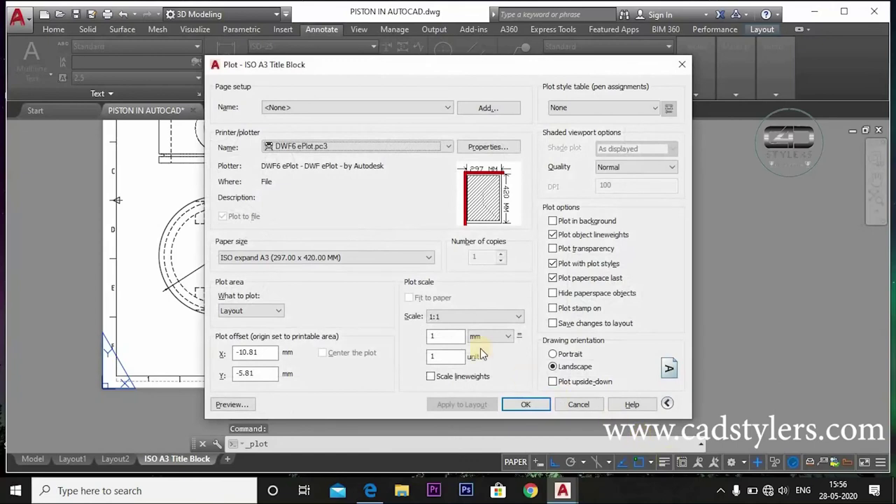
{"action": "left_click", "coordinate": [386, 147]}
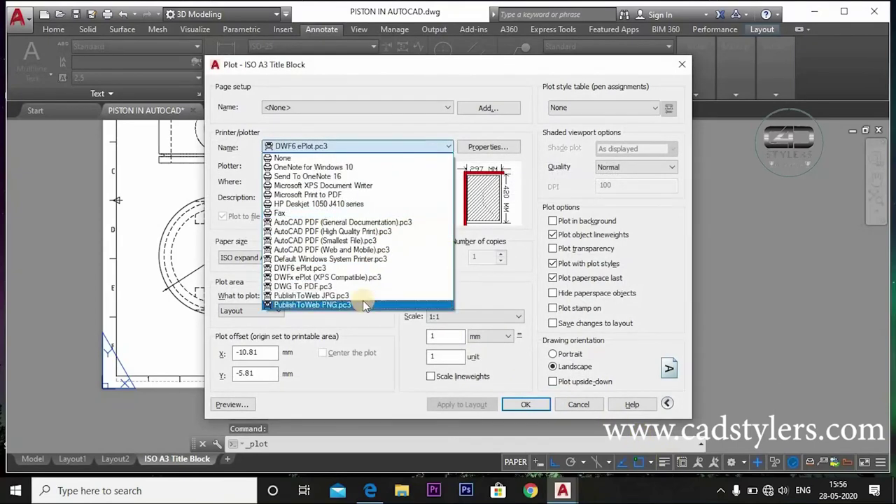
{"action": "left_click", "coordinate": [364, 301]}
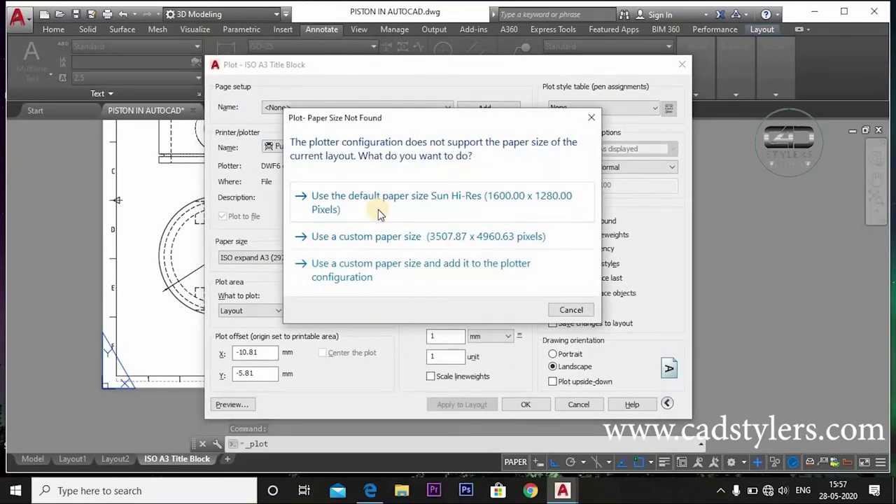
{"action": "left_click", "coordinate": [378, 208]}
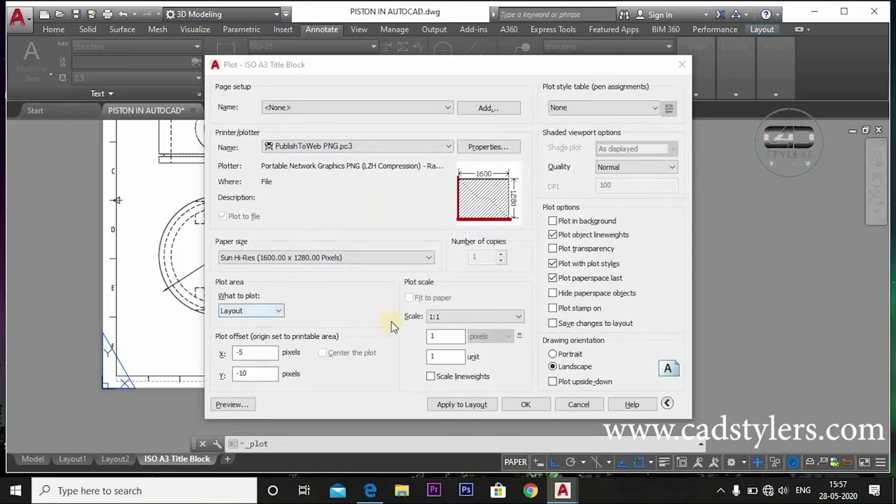
Plot Extents fitted and centred, then save it as …Title Block123.png on the Desktop
{"action": "left_click", "coordinate": [267, 312]}
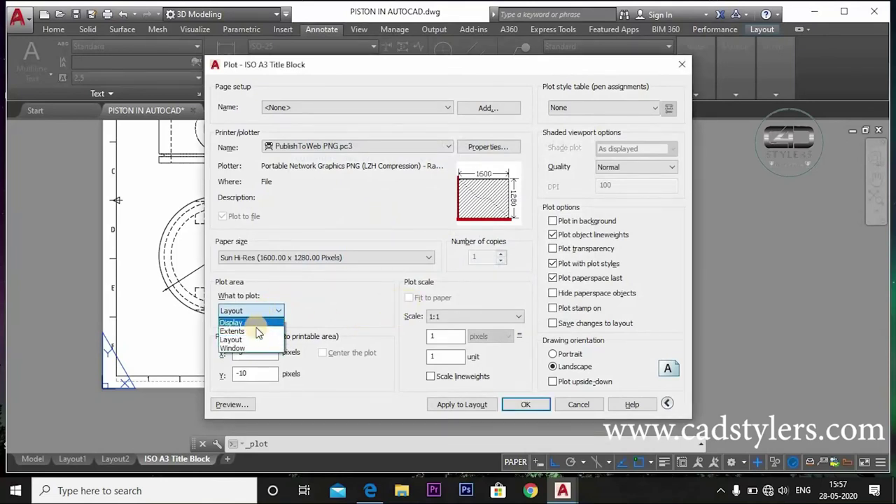
{"action": "left_click", "coordinate": [258, 331]}
{"action": "left_click", "coordinate": [408, 297]}
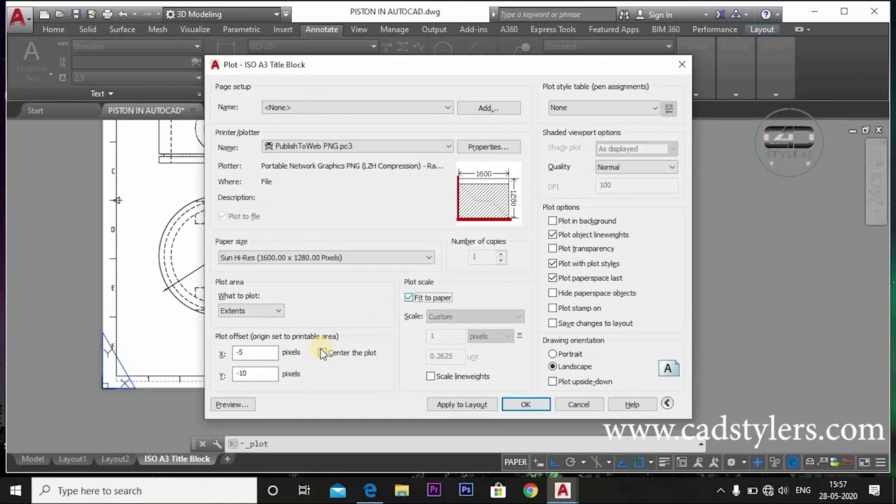
{"action": "left_click", "coordinate": [318, 357]}
{"action": "left_click", "coordinate": [232, 404]}
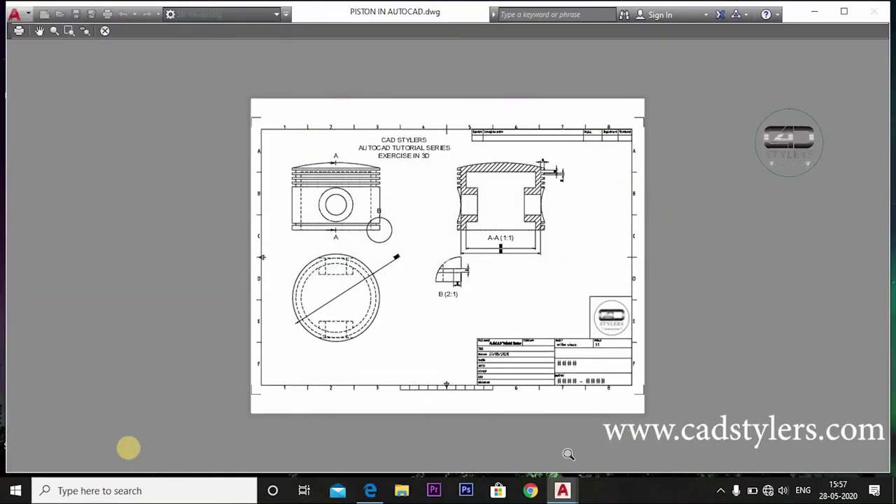
{"action": "left_click", "coordinate": [104, 32]}
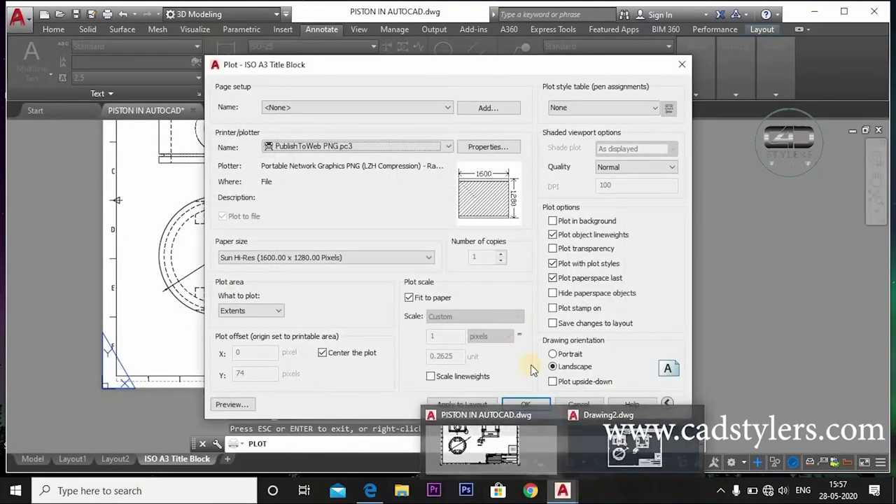
{"action": "left_click", "coordinate": [526, 407]}
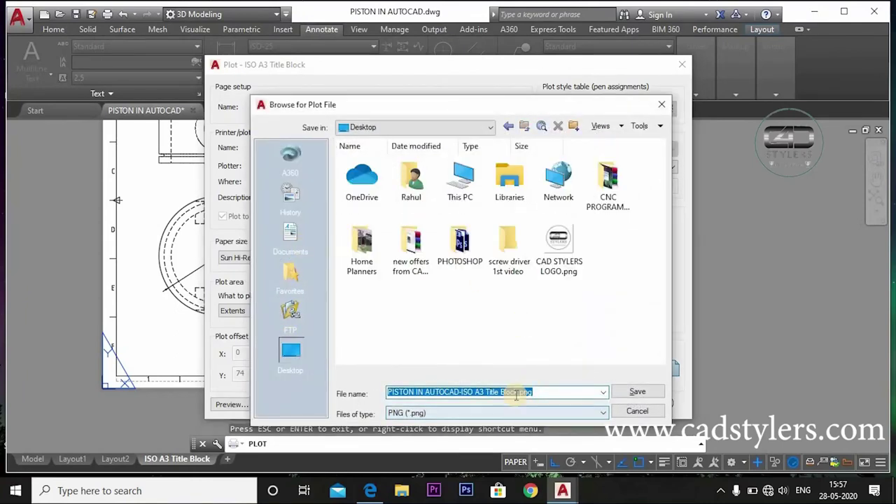
{"action": "left_click", "coordinate": [516, 393]}
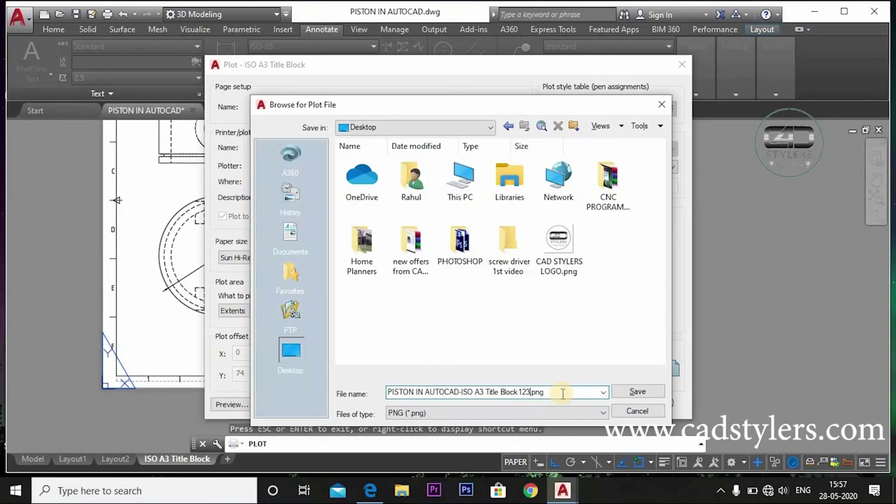
{"action": "key", "text": "Return"}
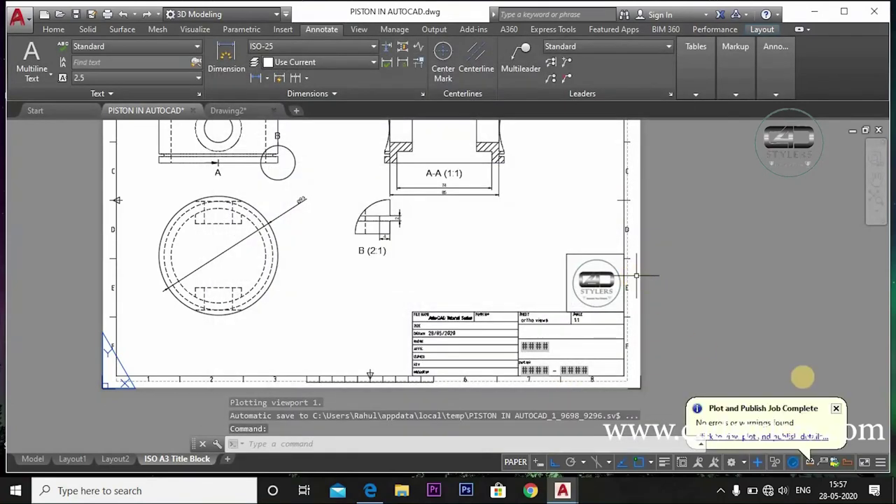
{"action": "left_click", "coordinate": [836, 408]}
{"action": "scroll", "coordinate": [472, 257], "scroll_direction": "down", "scroll_amount": 4}
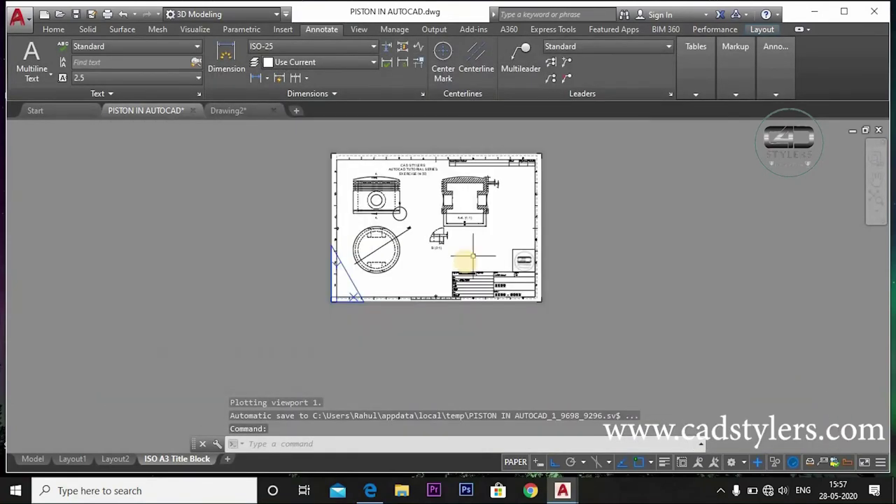
{"action": "scroll", "coordinate": [473, 256], "scroll_direction": "up", "scroll_amount": 2}
{"action": "scroll", "coordinate": [544, 298], "scroll_direction": "up", "scroll_amount": 2}
{"action": "scroll", "coordinate": [540, 296], "scroll_direction": "down", "scroll_amount": 2}
{"action": "middle_click_drag", "start_coordinate": [537, 310], "coordinate": [551, 304]}
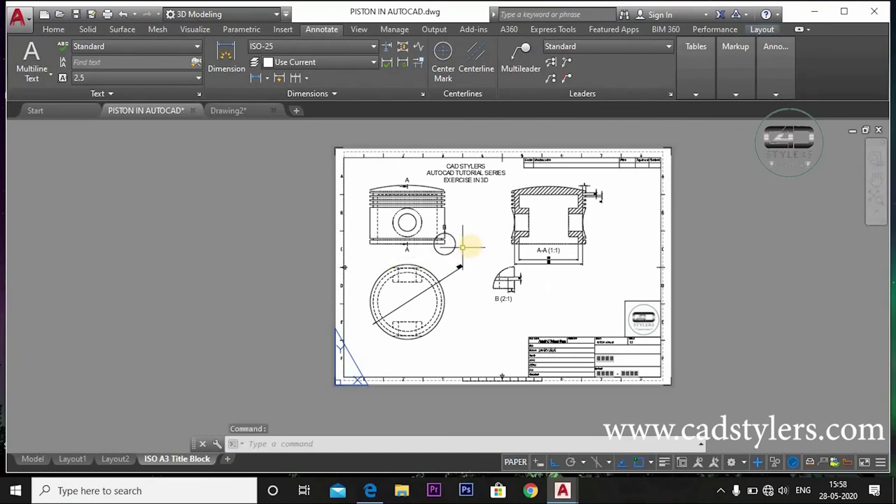
{"action": "scroll", "coordinate": [448, 266], "scroll_direction": "up", "scroll_amount": 2}
{"action": "scroll", "coordinate": [397, 304], "scroll_direction": "up", "scroll_amount": 1}
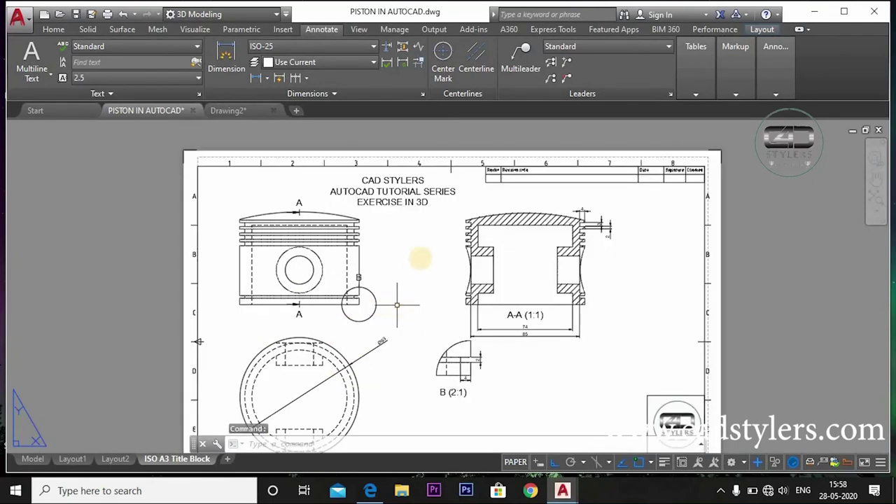
{"action": "scroll", "coordinate": [397, 305], "scroll_direction": "down", "scroll_amount": 2}
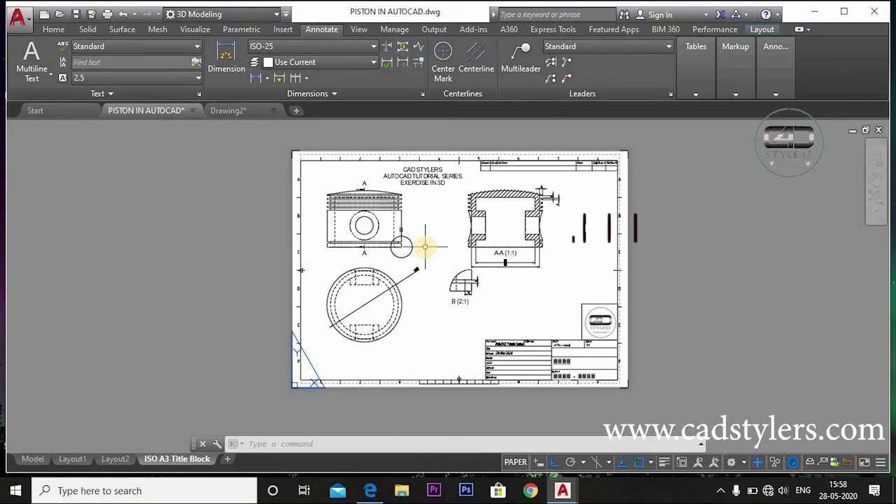